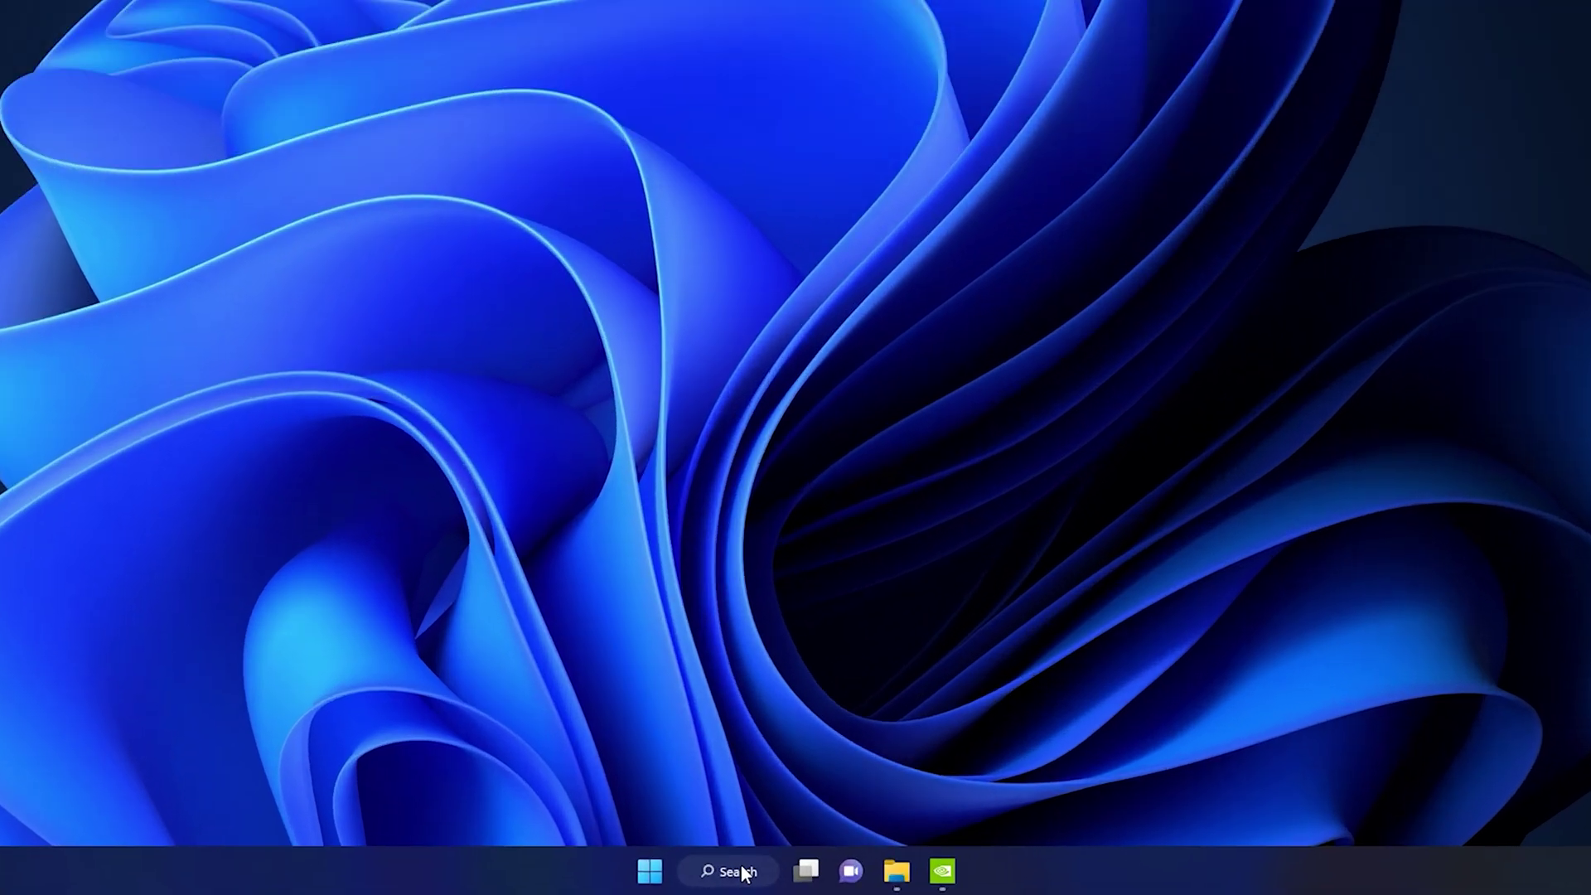
# Search Windows for 'nvidia' and launch GeForce Experience from the results
pyautogui.click(763, 879)
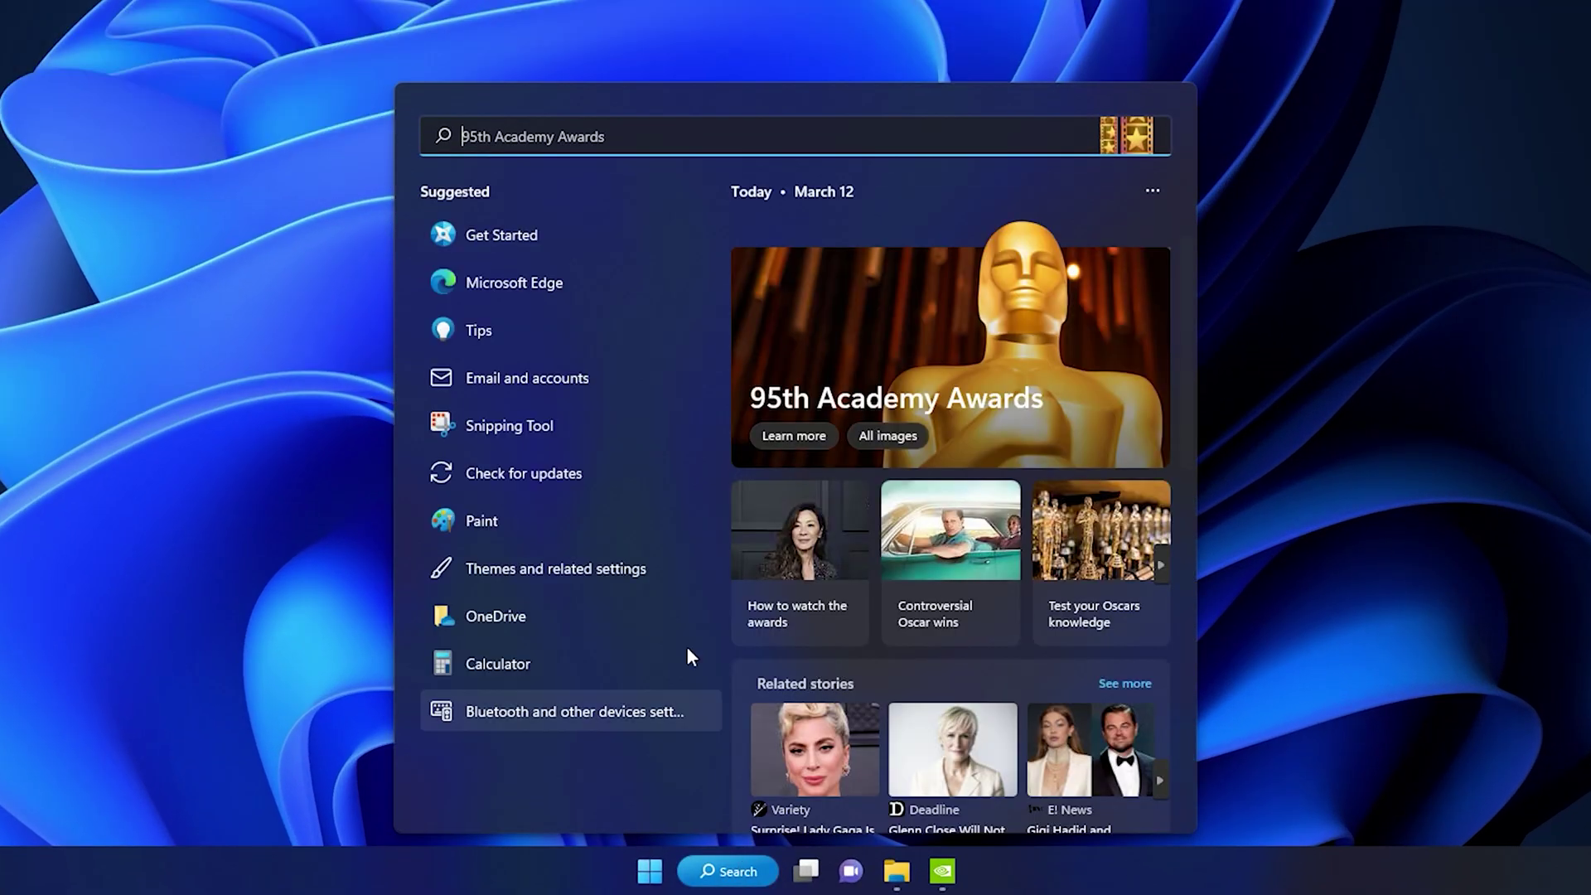
pyautogui.write('nvidia')
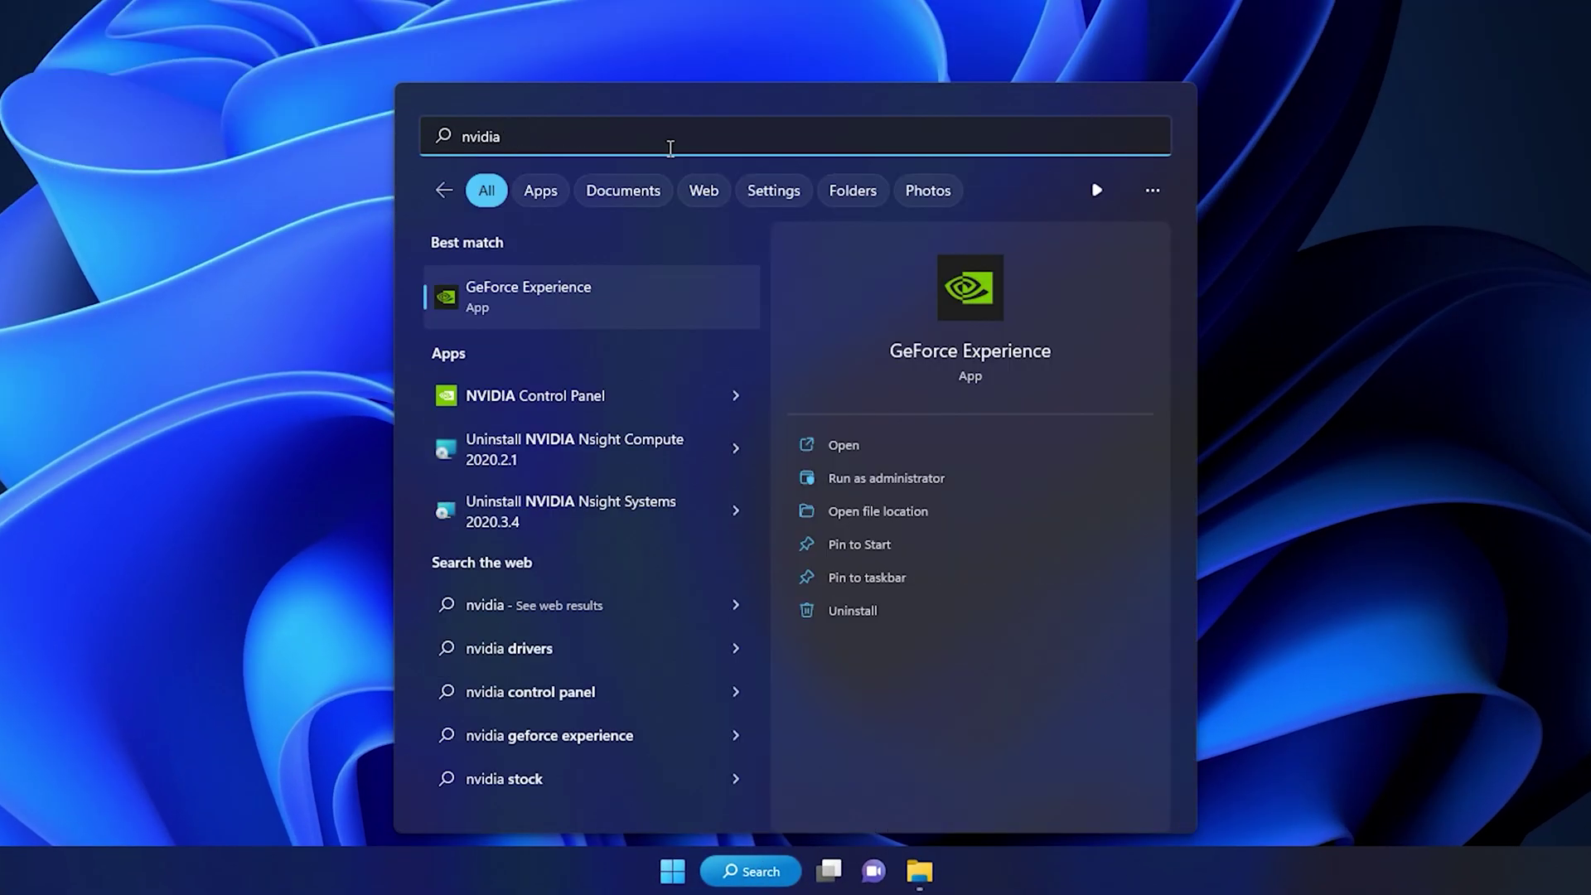
pyautogui.click(547, 298)
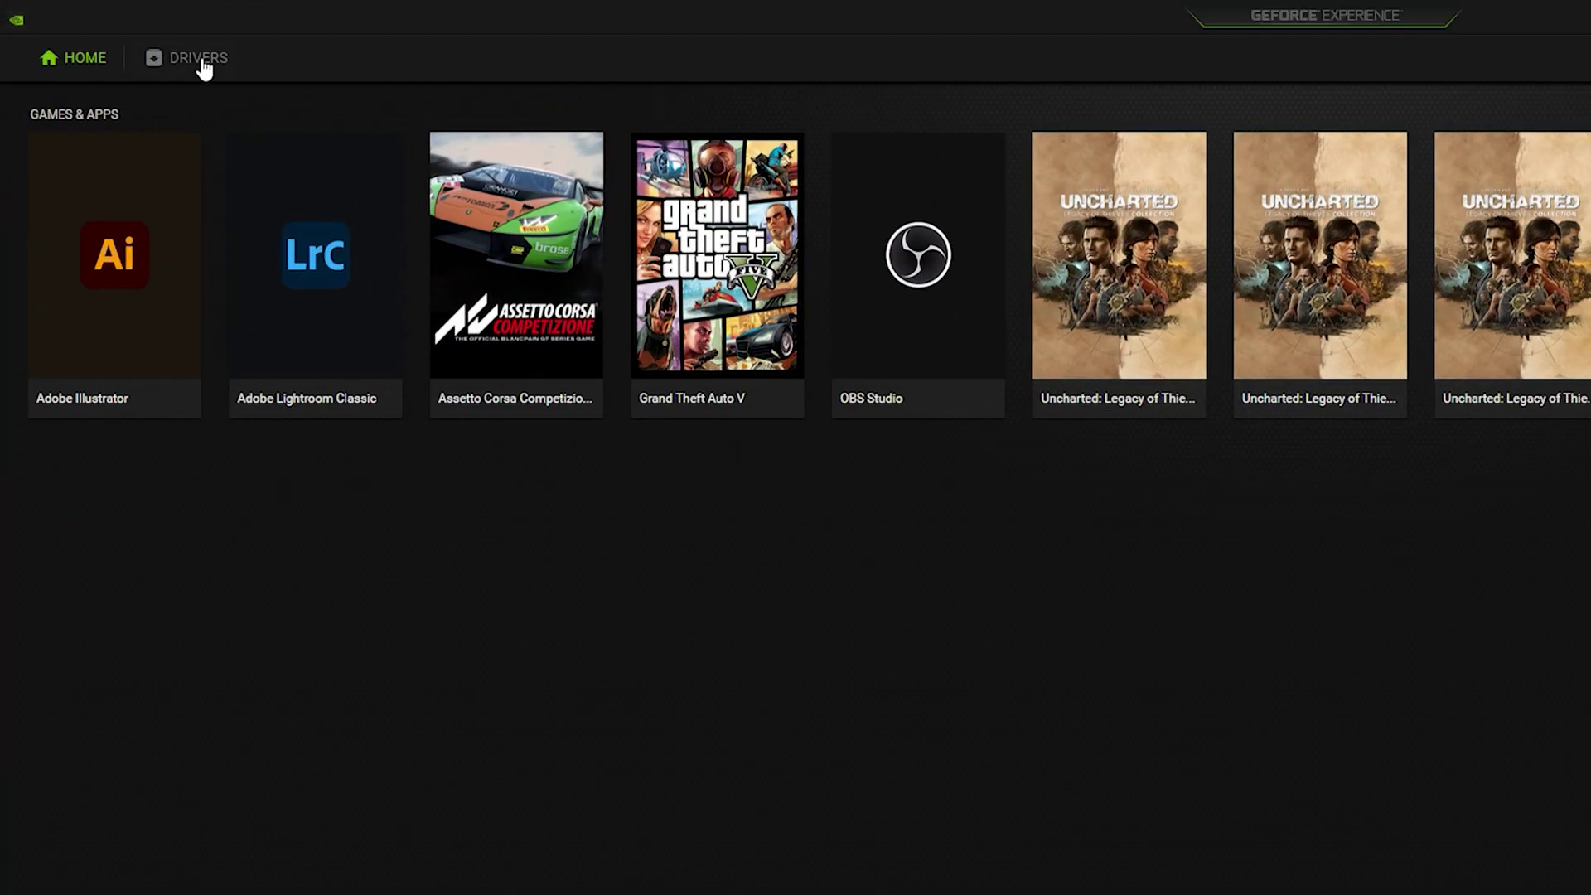
# On the Drivers page, keep Studio Driver as the preference and check for updates
pyautogui.click(119, 38)
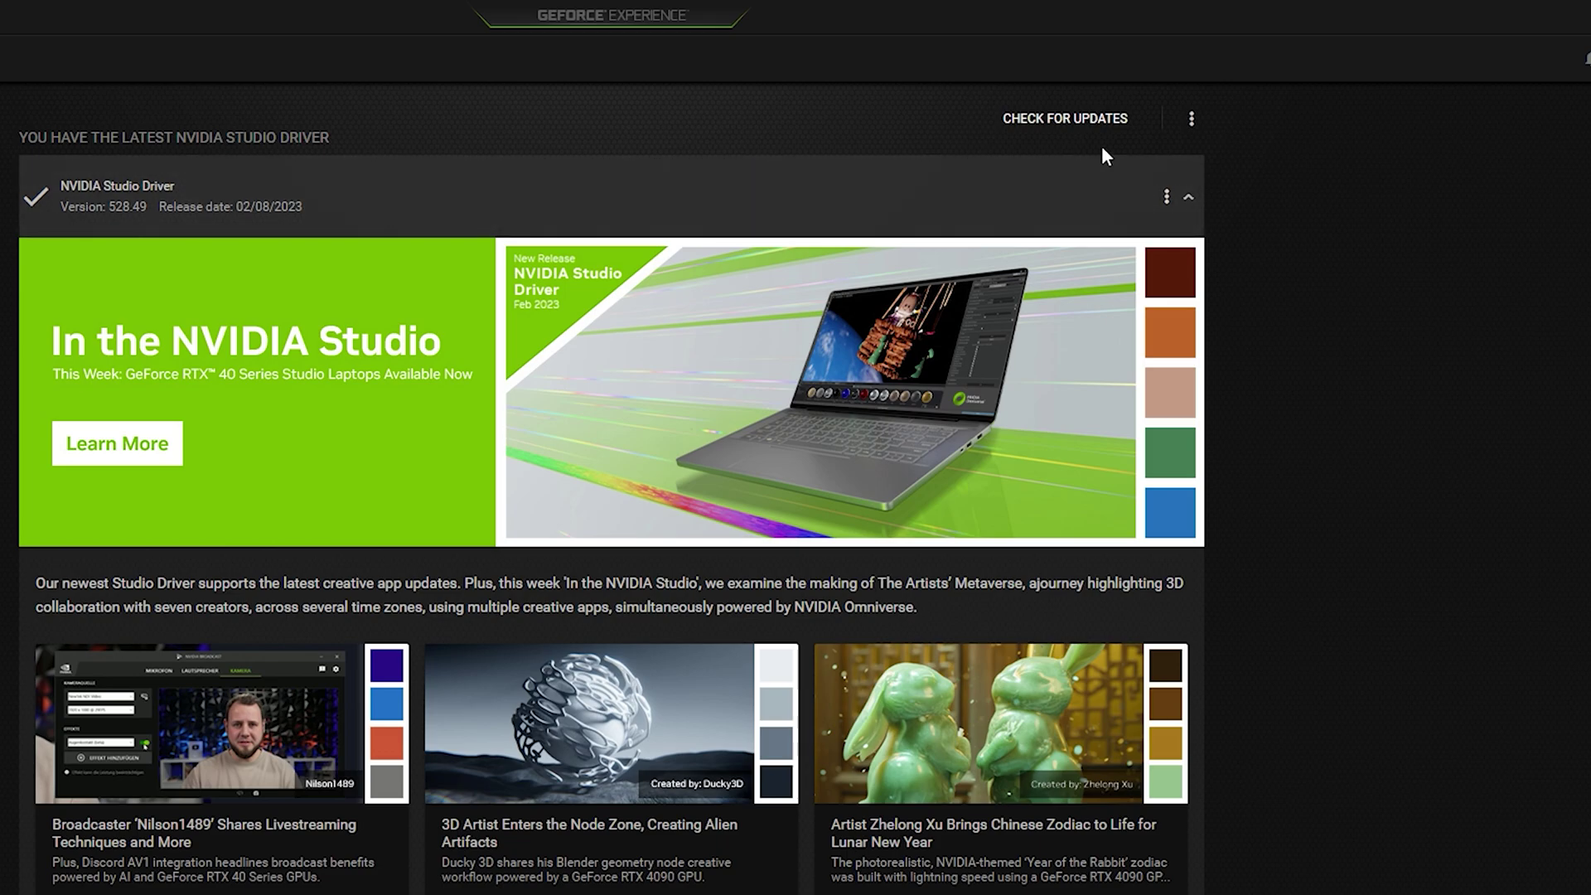
pyautogui.click(1191, 120)
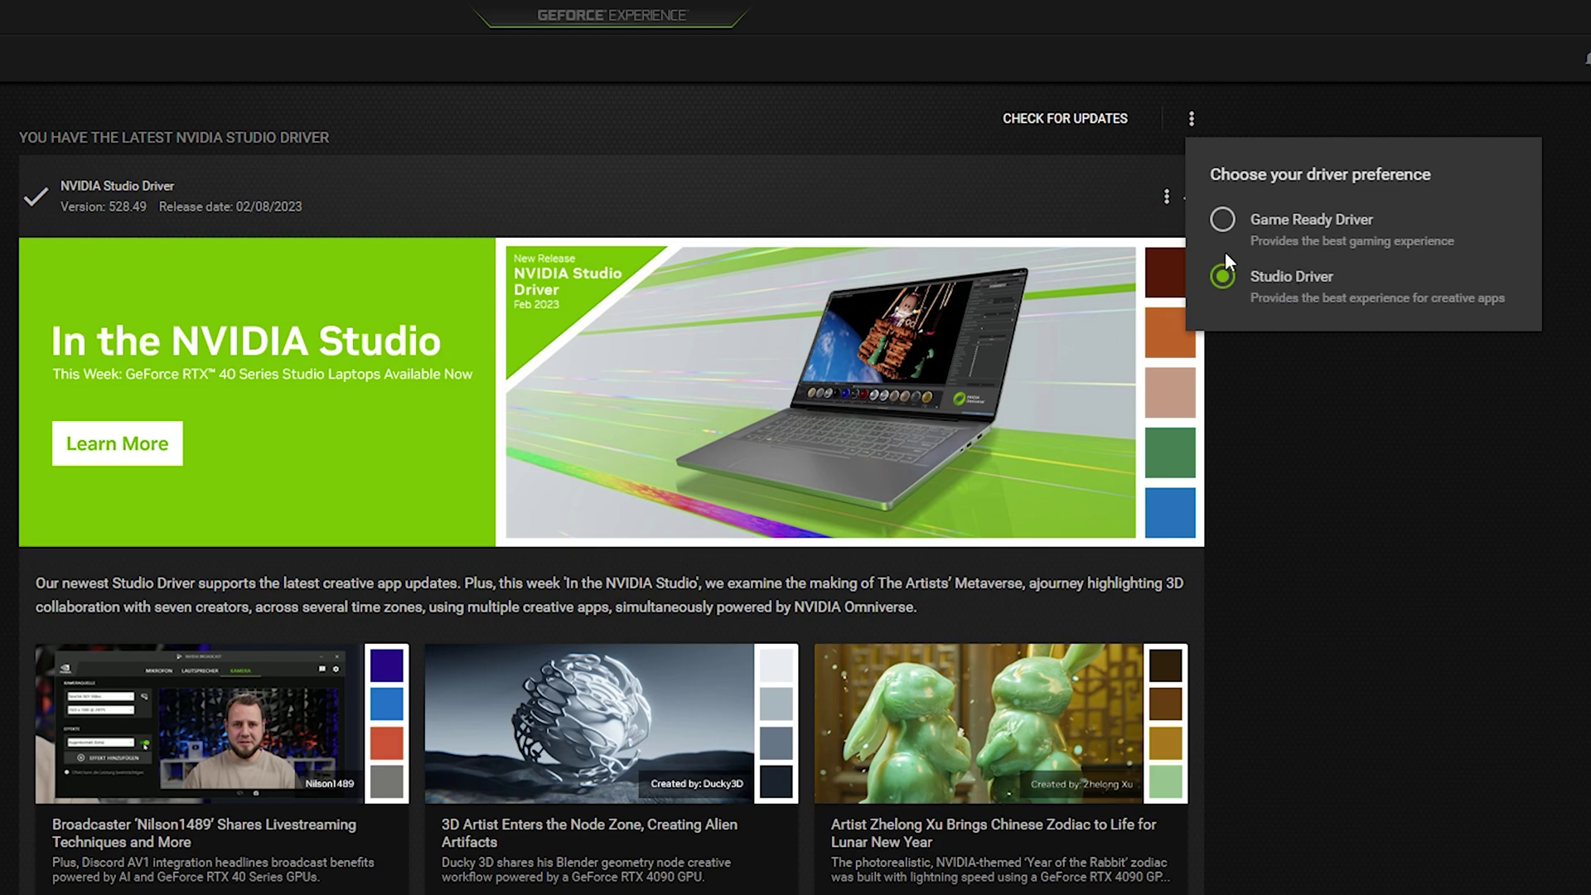
pyautogui.click(1224, 273)
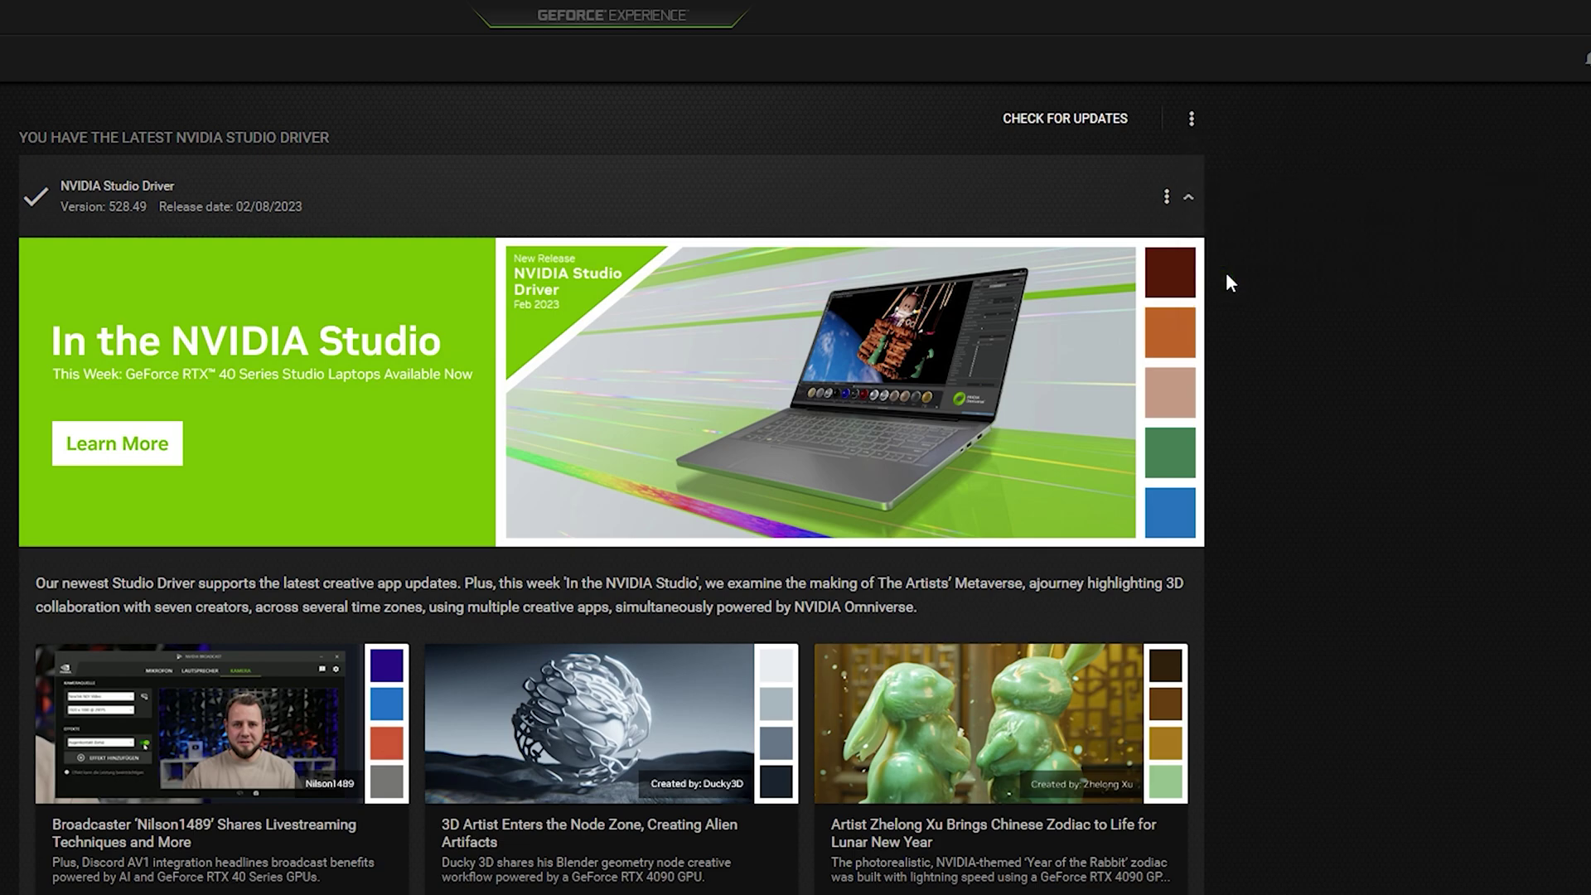
pyautogui.click(1034, 124)
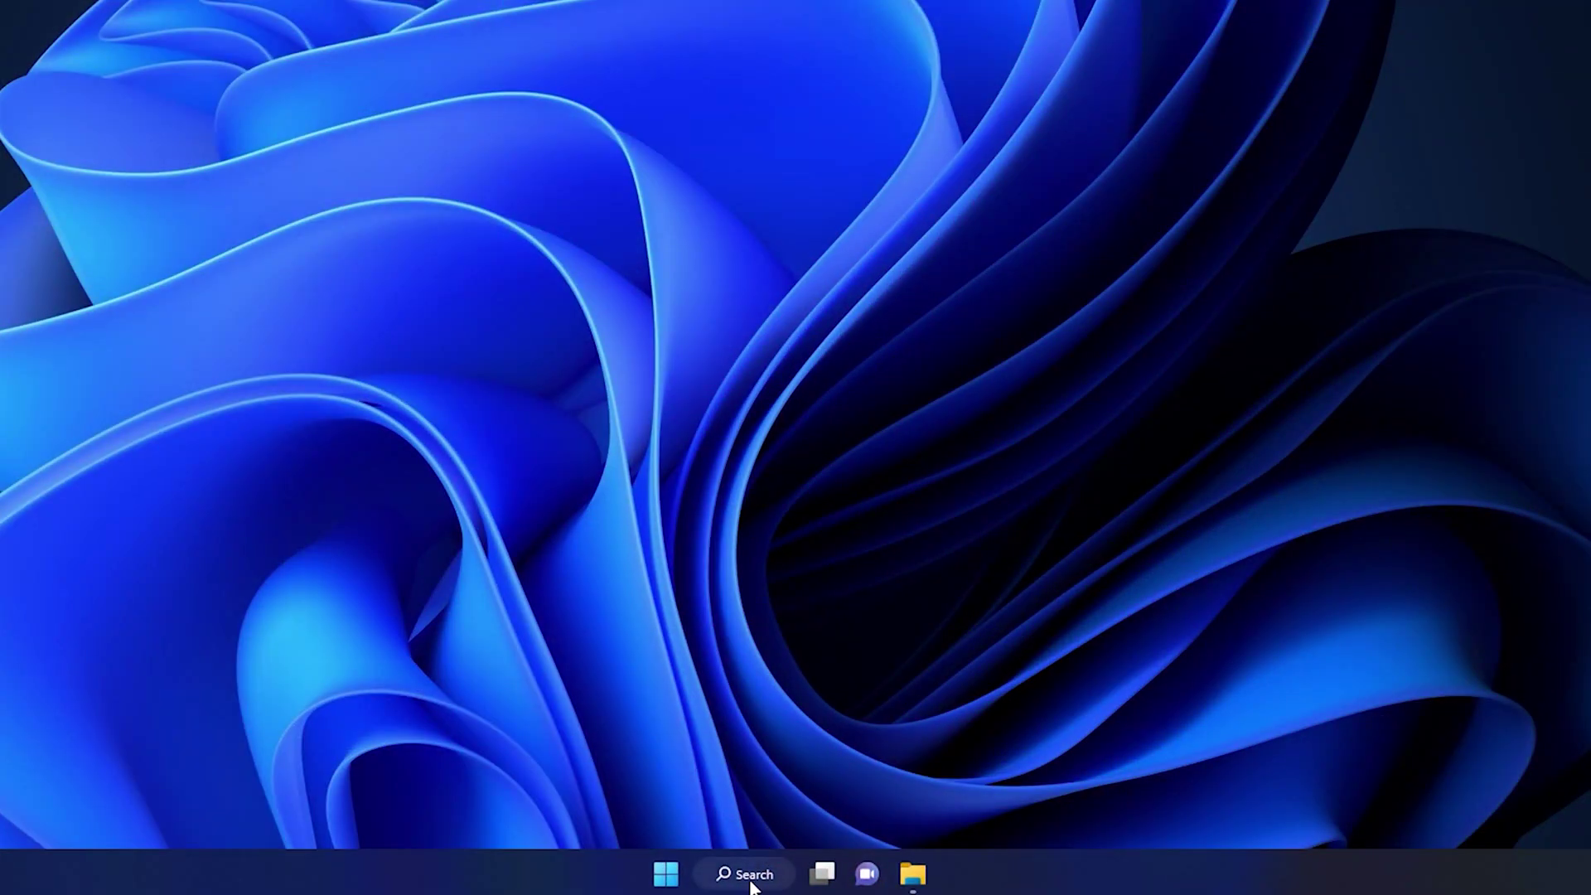
# Search 'nvidia' again and open NVIDIA Control Panel
pyautogui.click(750, 878)
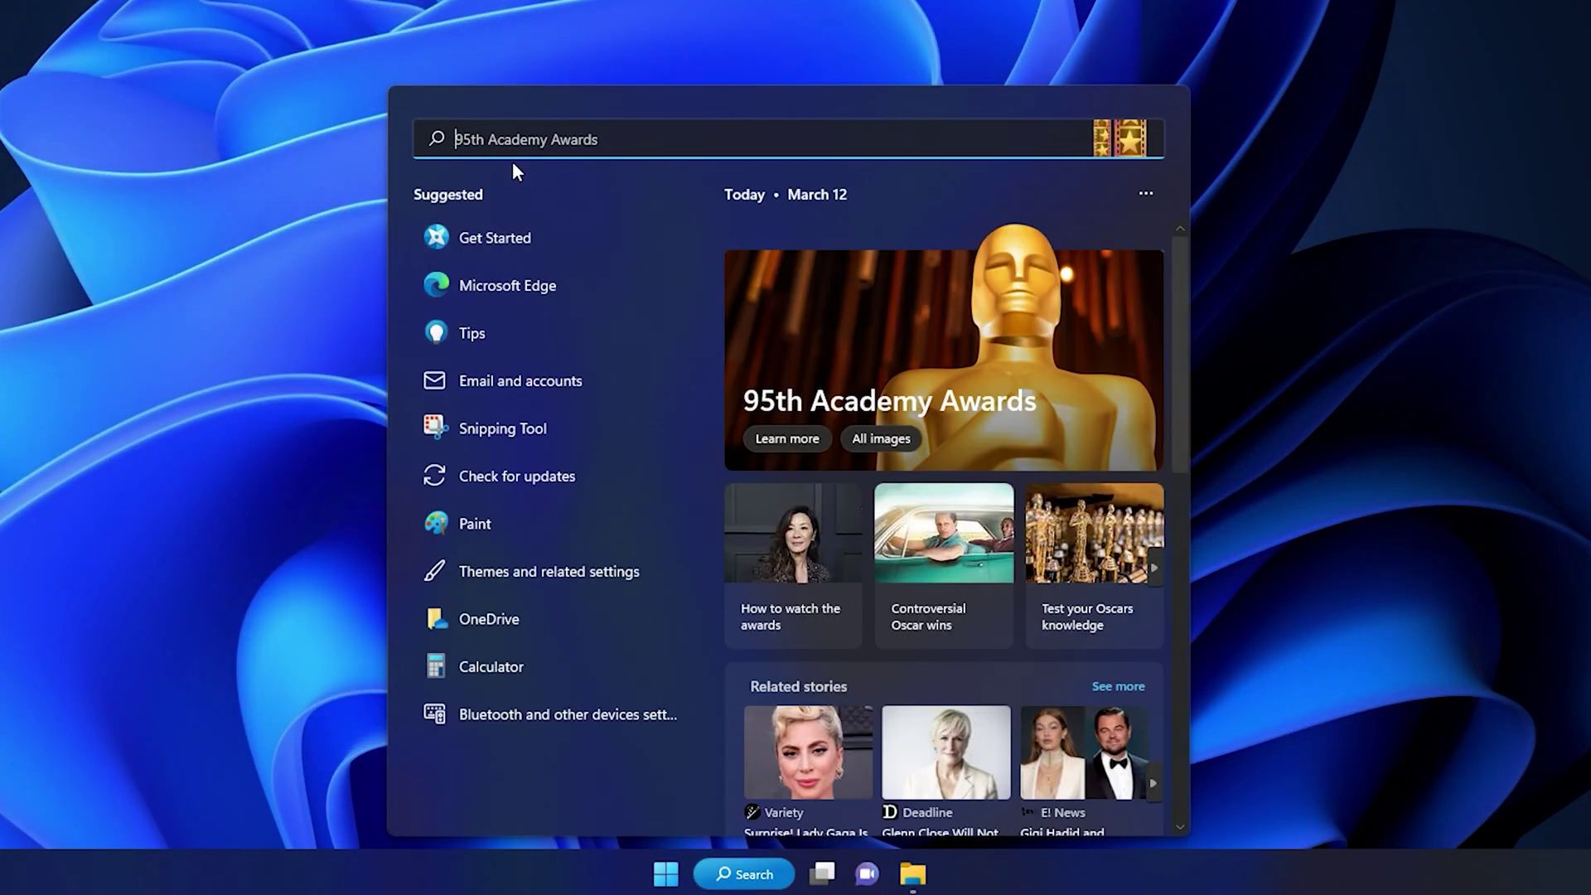
pyautogui.write('nvidia')
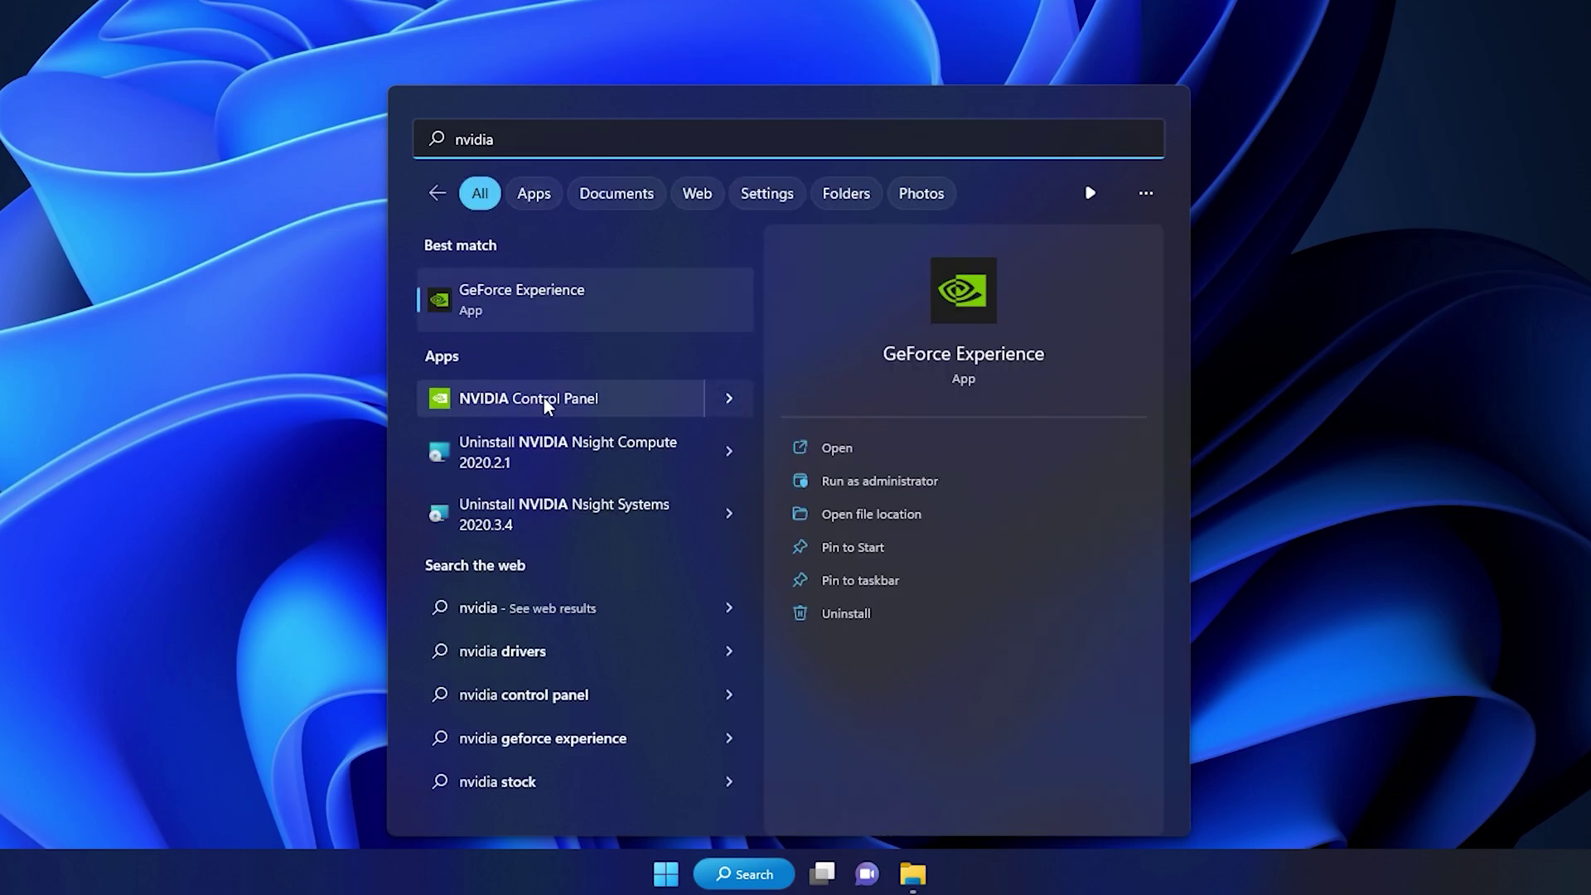
pyautogui.click(543, 397)
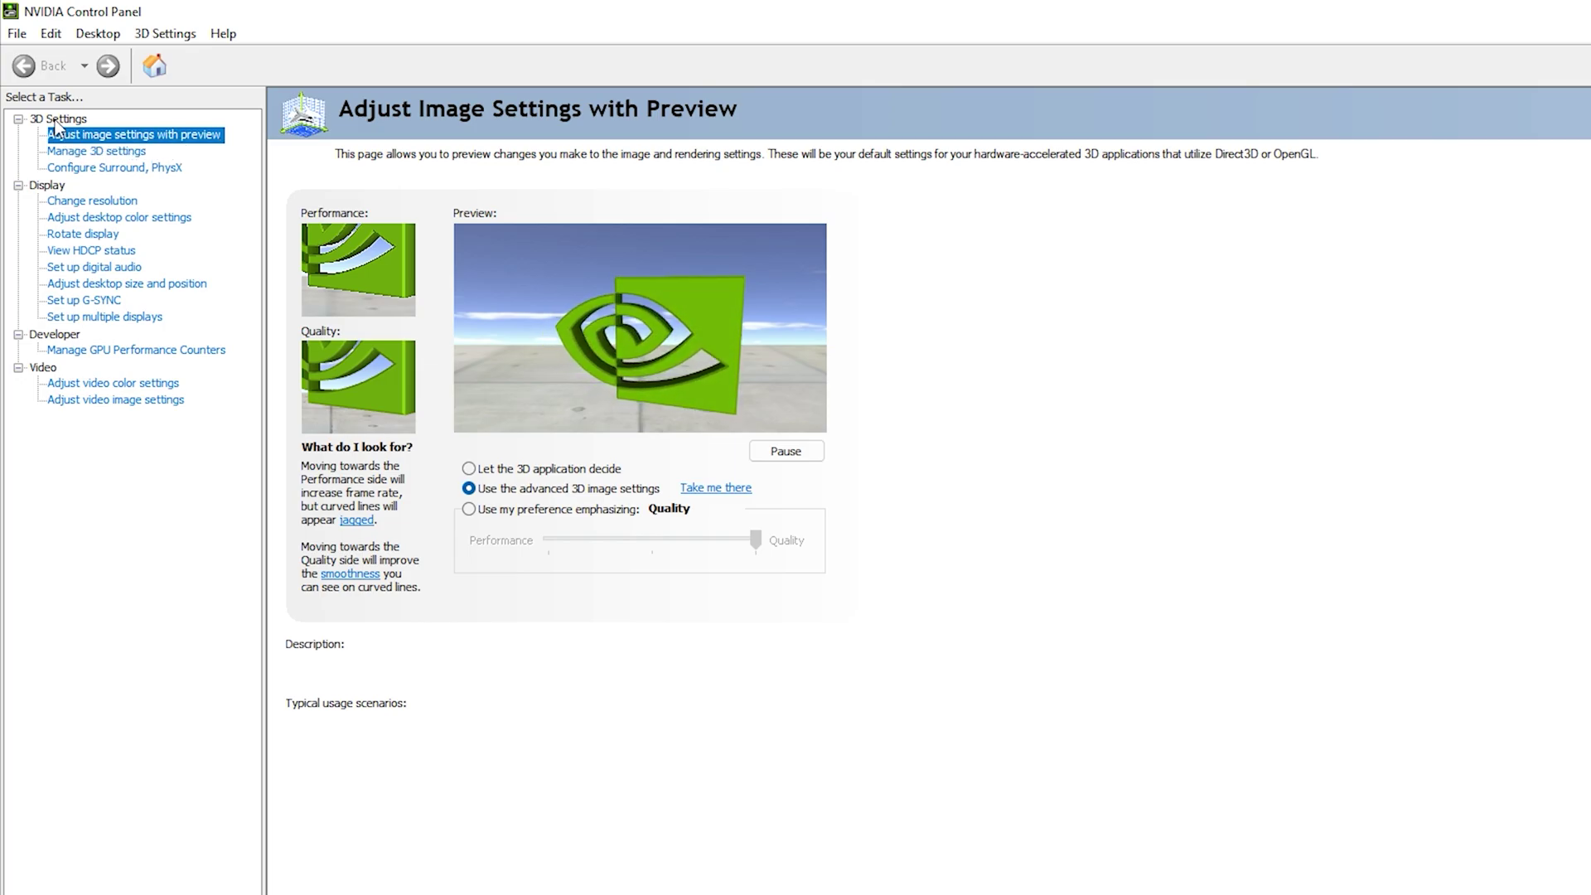
# Go to Configure Surround, PhysX, applying the pending image-setting changes
pyautogui.moveTo(514, 495)
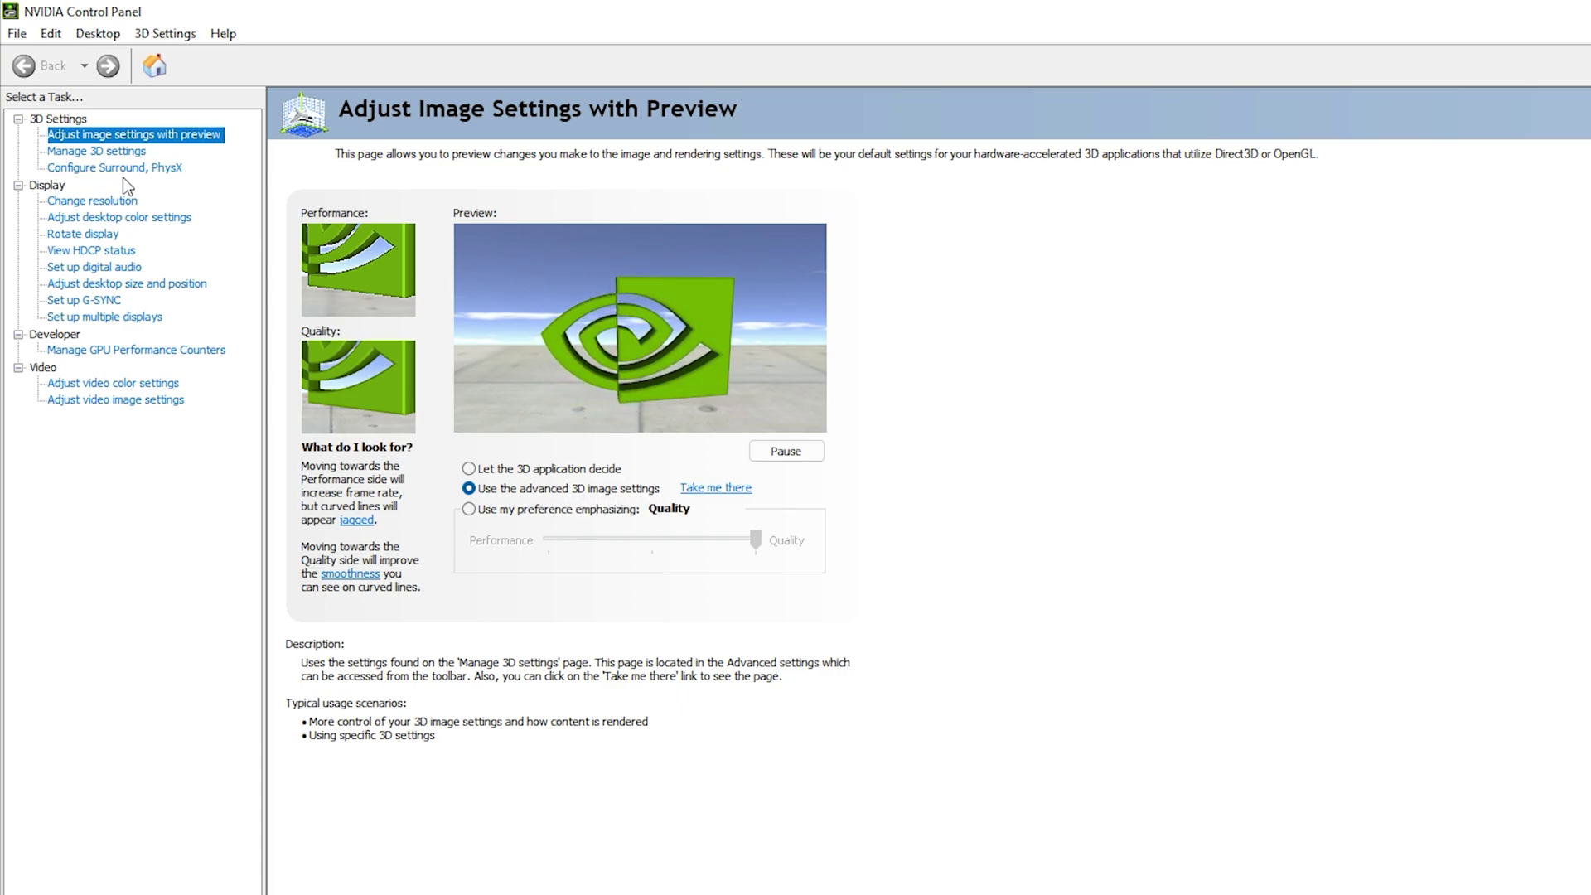
pyautogui.click(156, 171)
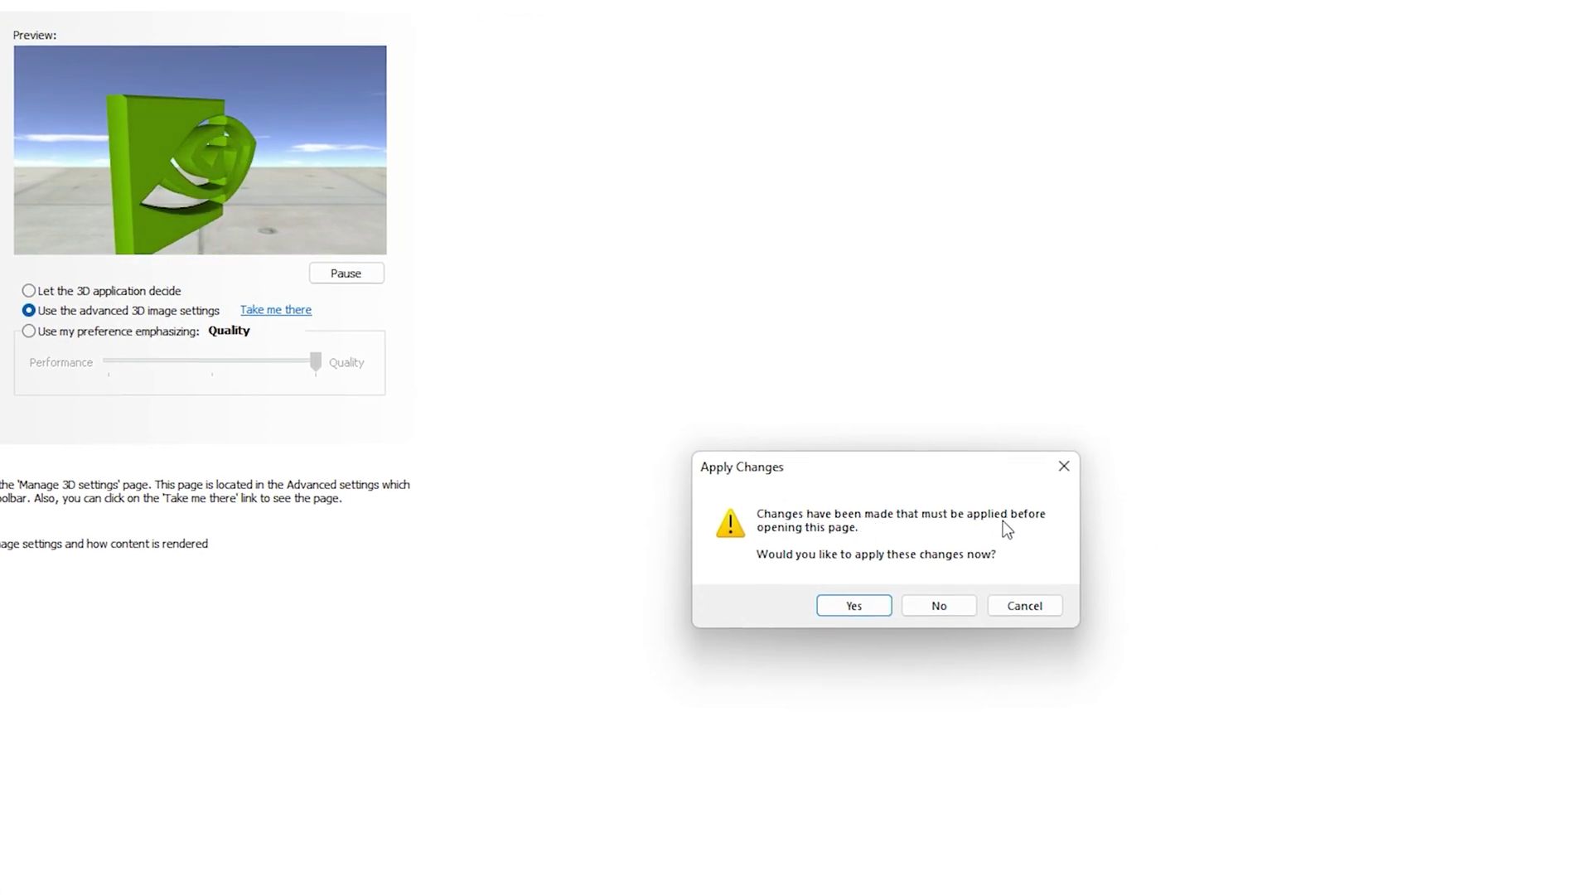
pyautogui.click(850, 605)
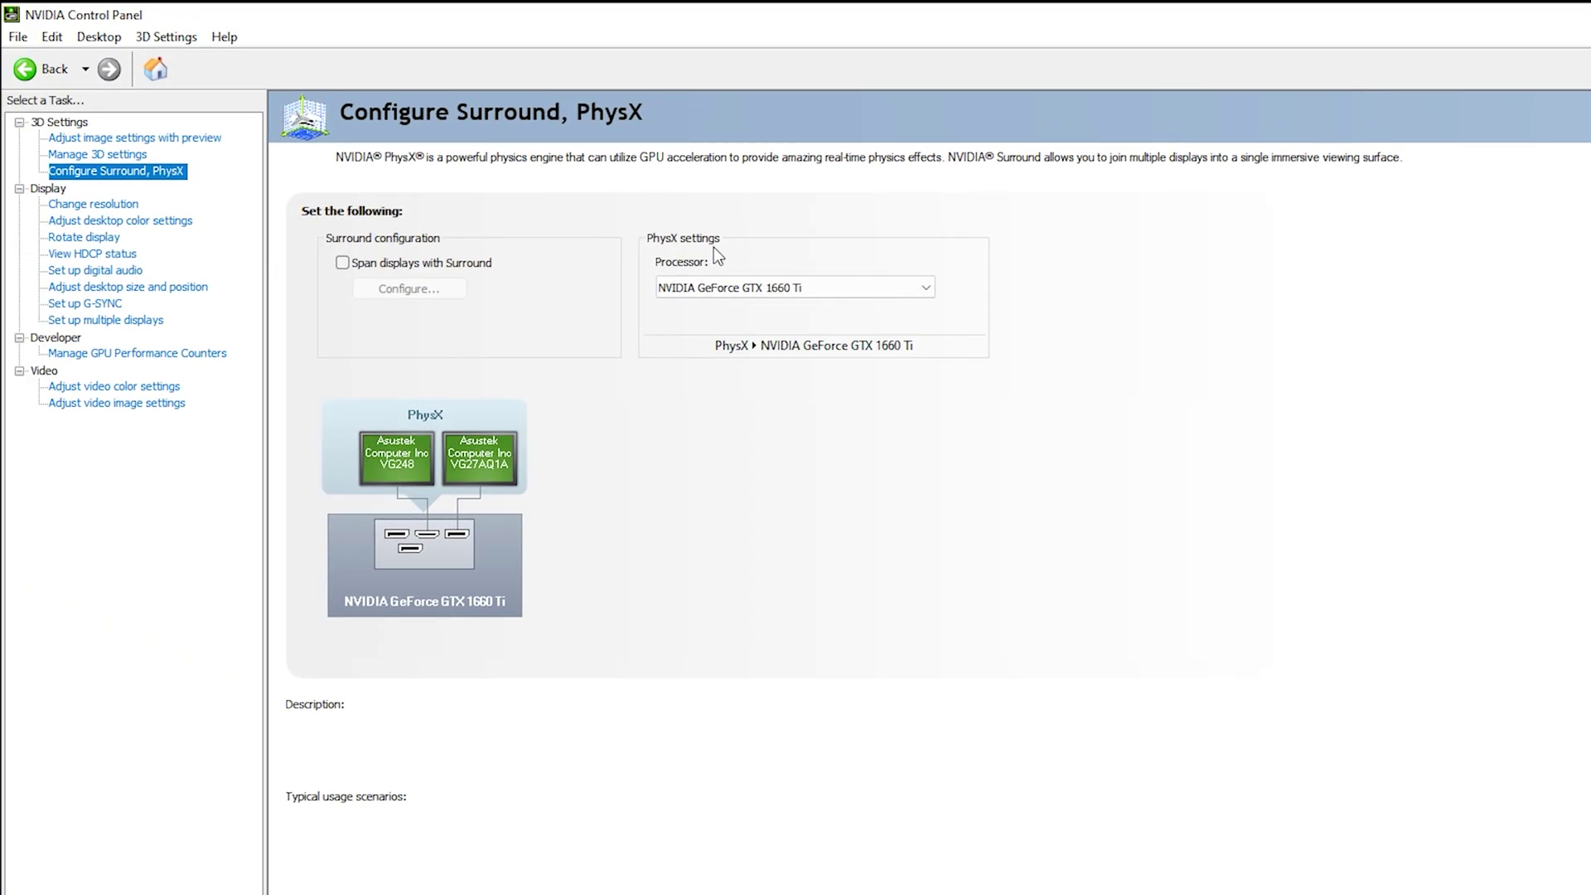
# Assign the PhysX processor to the NVIDIA GeForce GTX 1660 Ti, then go to Manage 3D settings
pyautogui.click(753, 290)
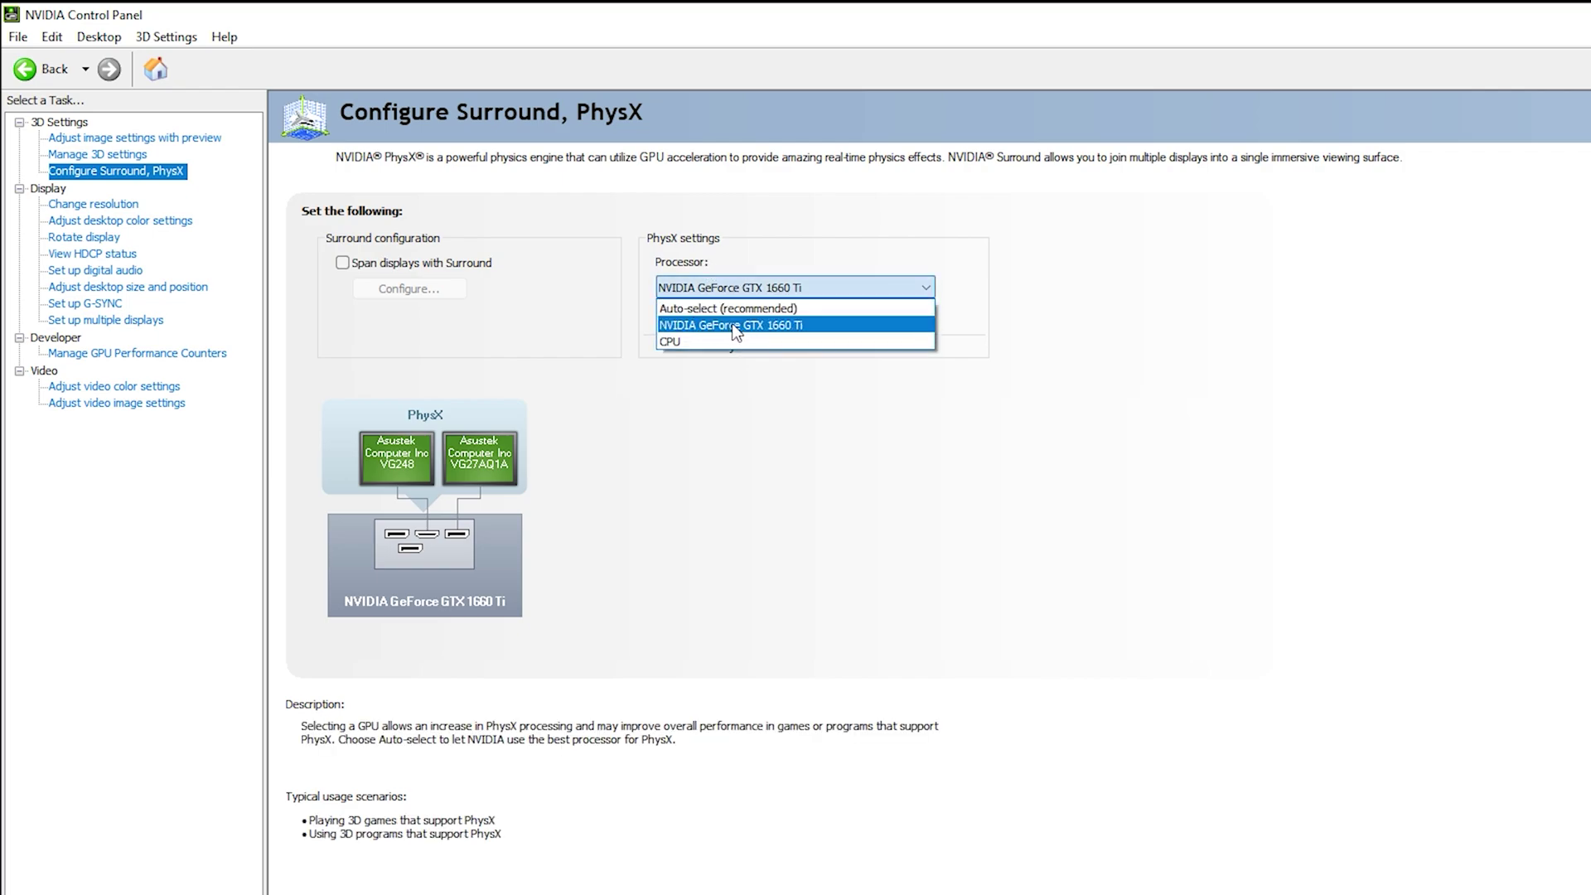
pyautogui.click(807, 326)
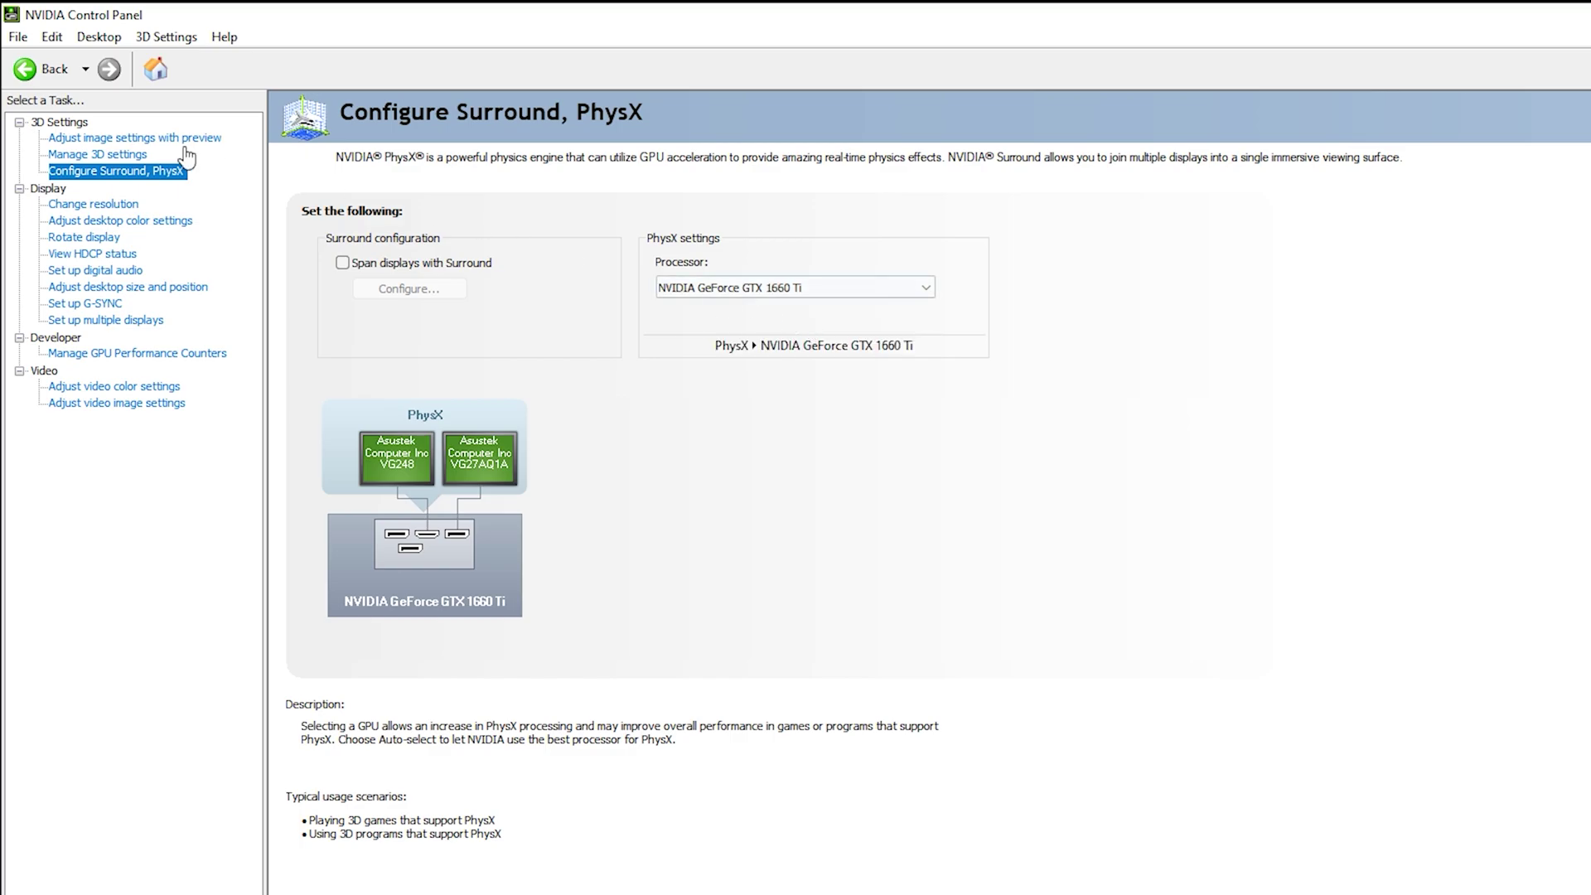
pyautogui.click(125, 155)
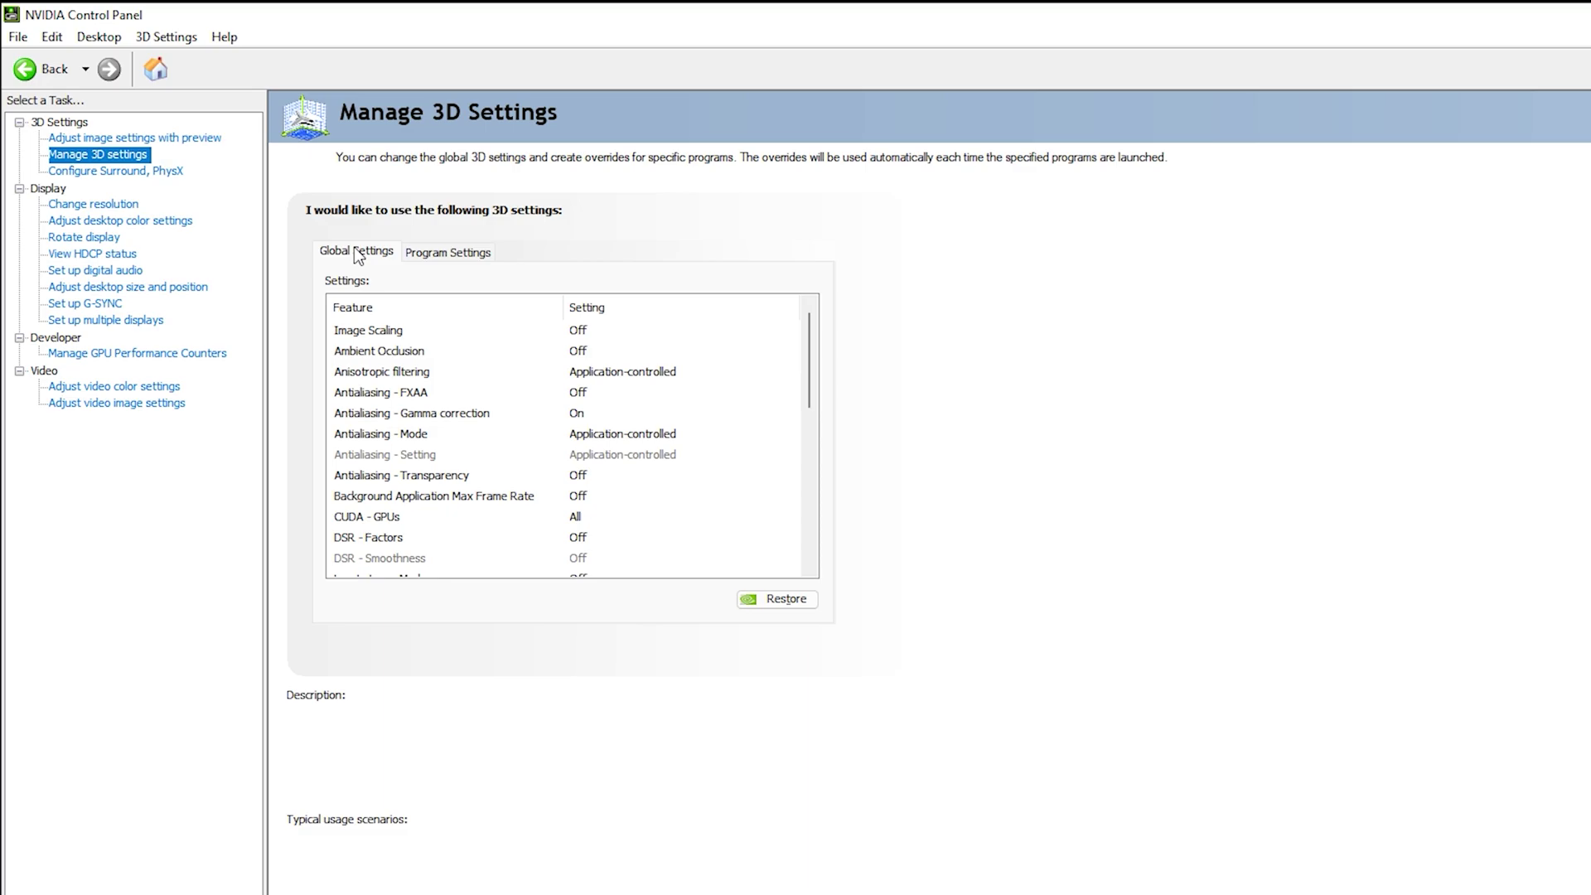
# On the Program Settings tab, pick Adobe InDesign and start adding a program profile
pyautogui.click(425, 251)
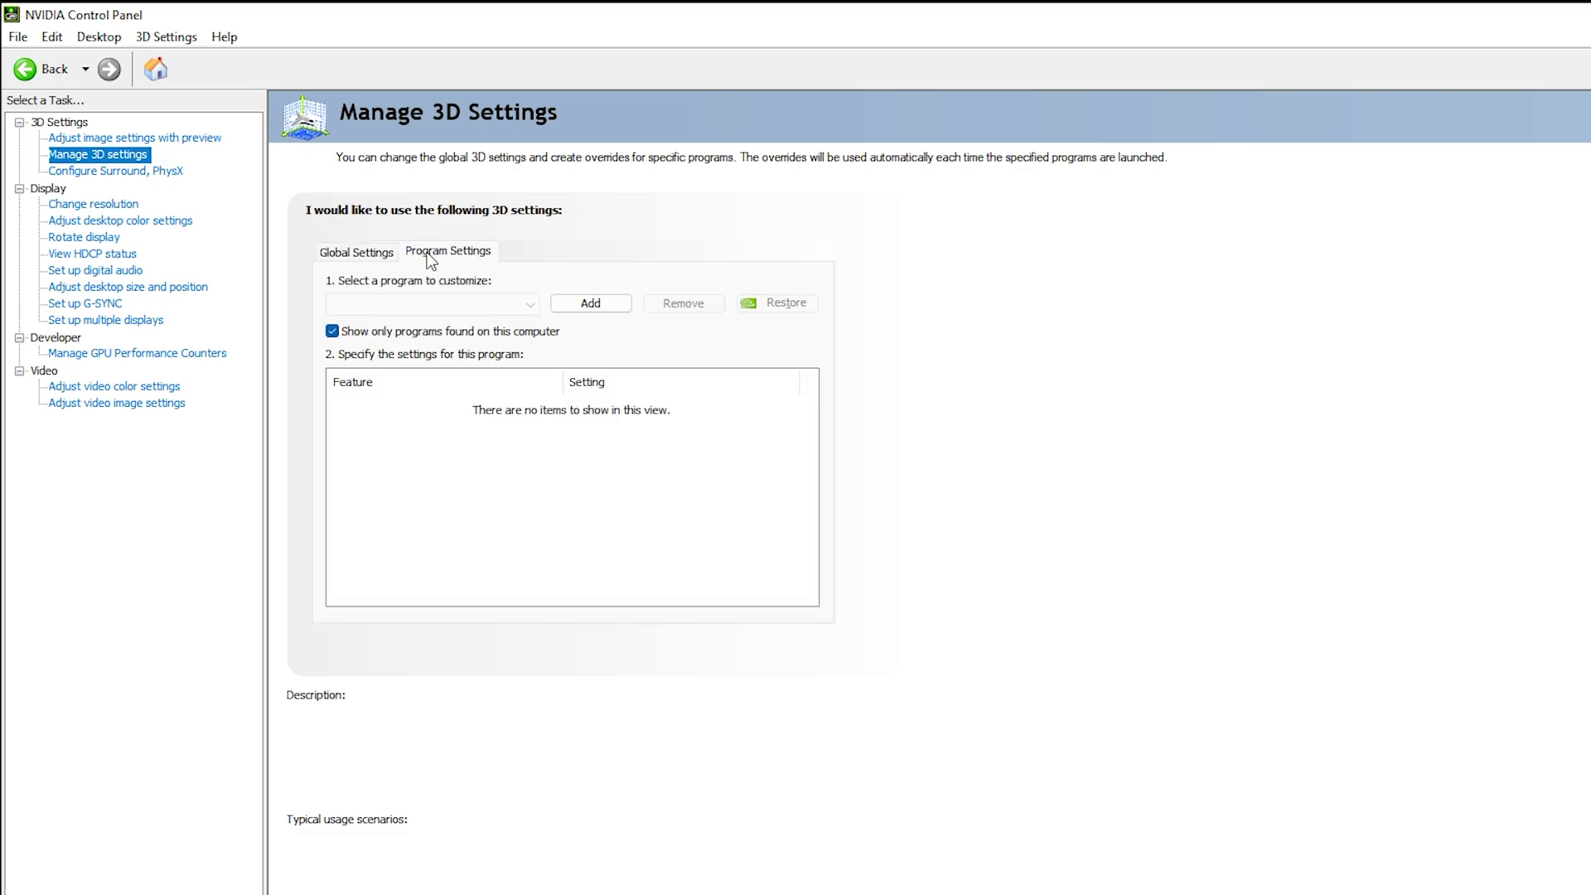
pyautogui.click(425, 309)
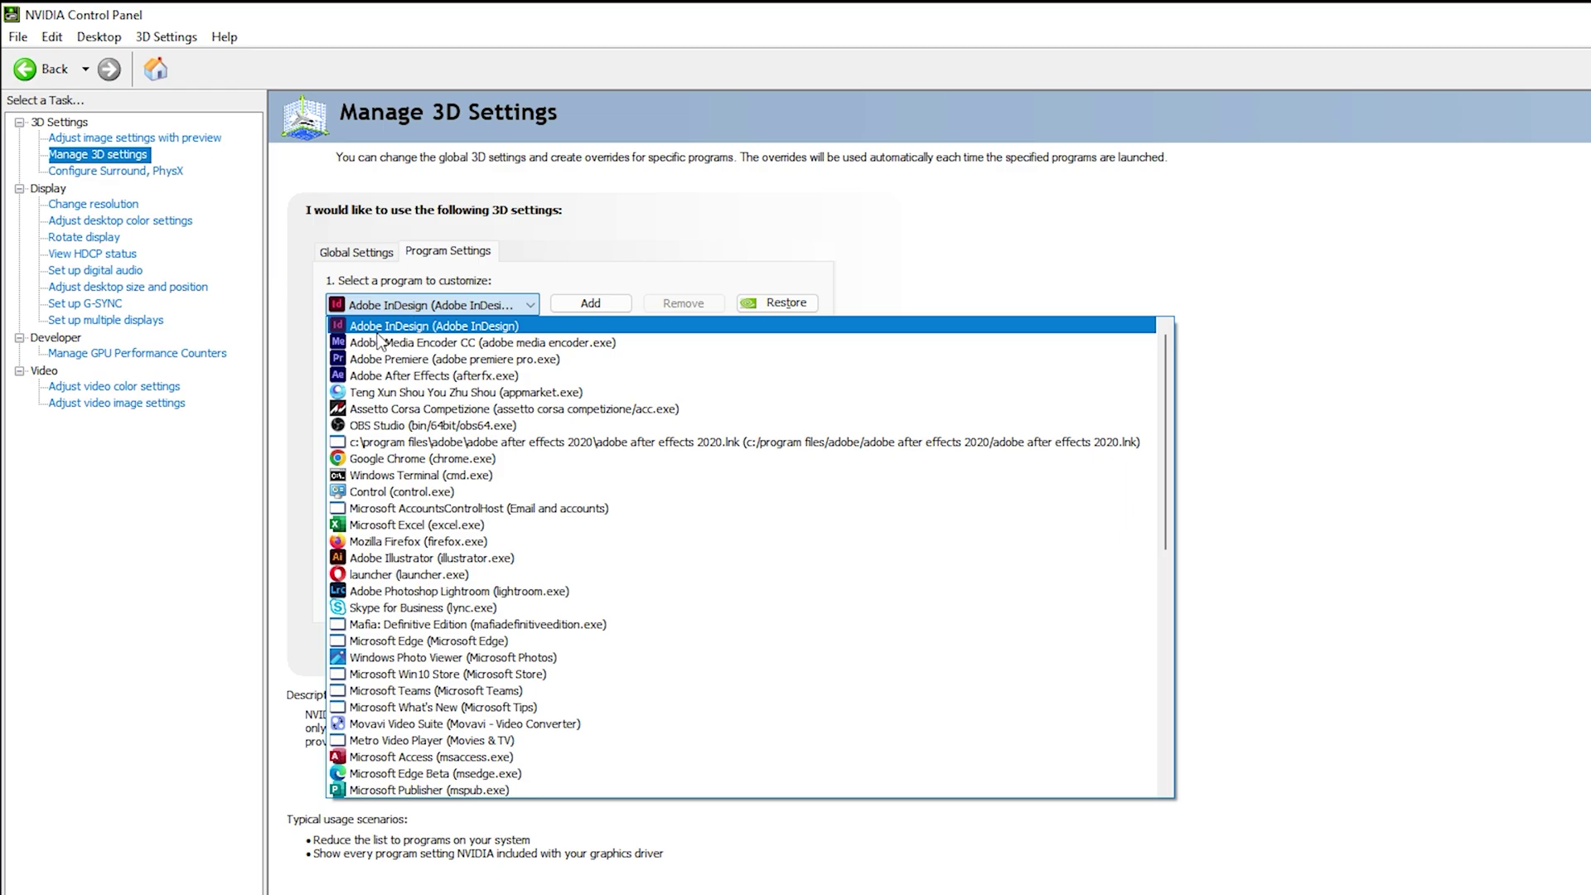
pyautogui.click(461, 330)
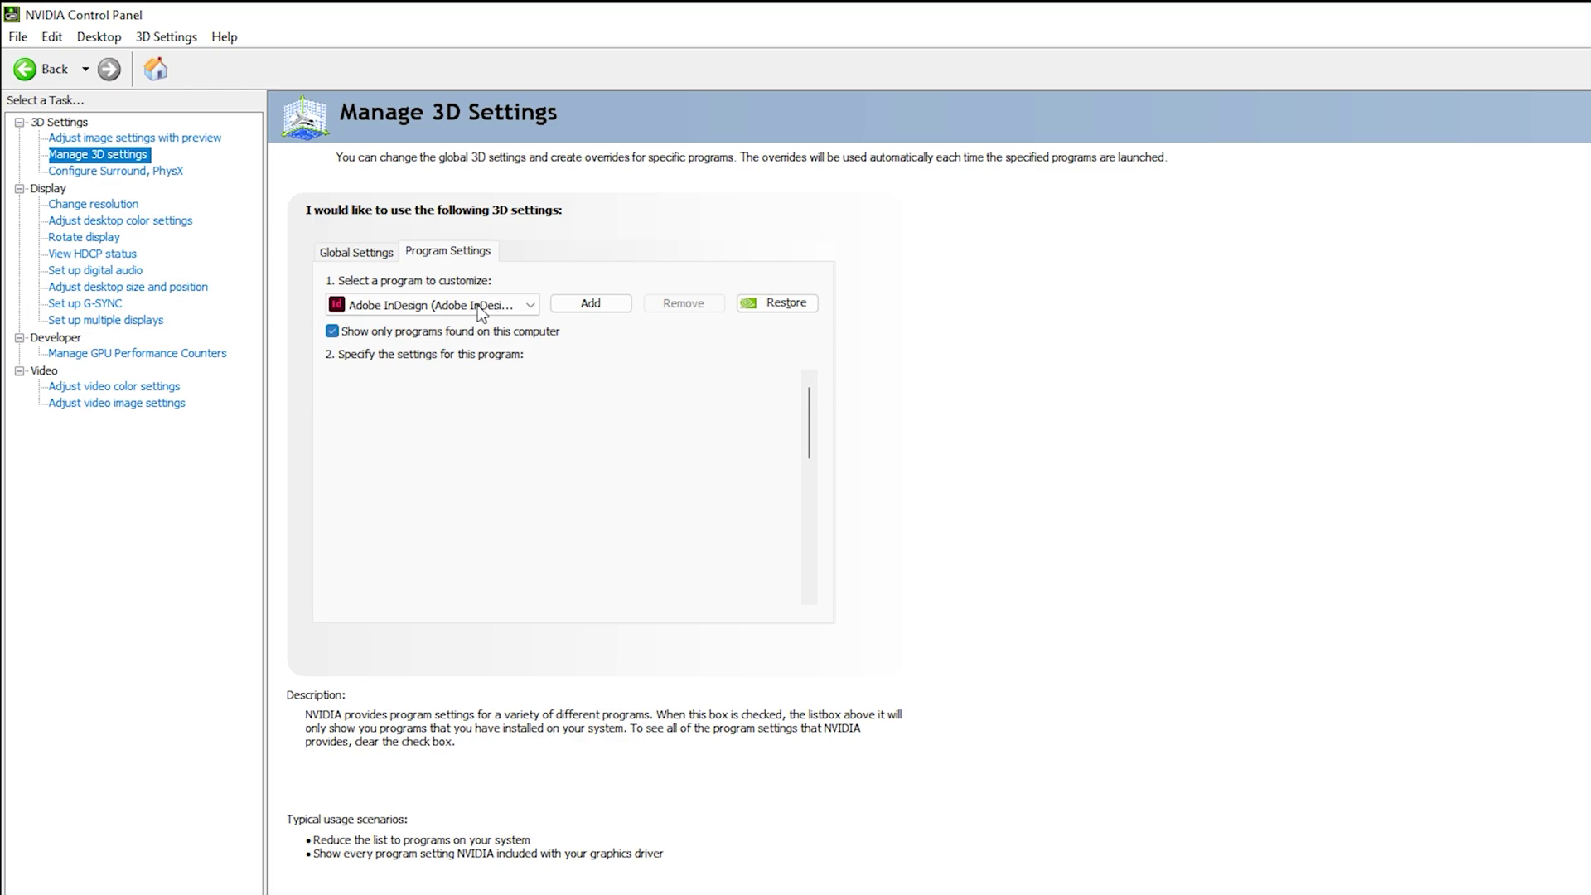
pyautogui.click(589, 304)
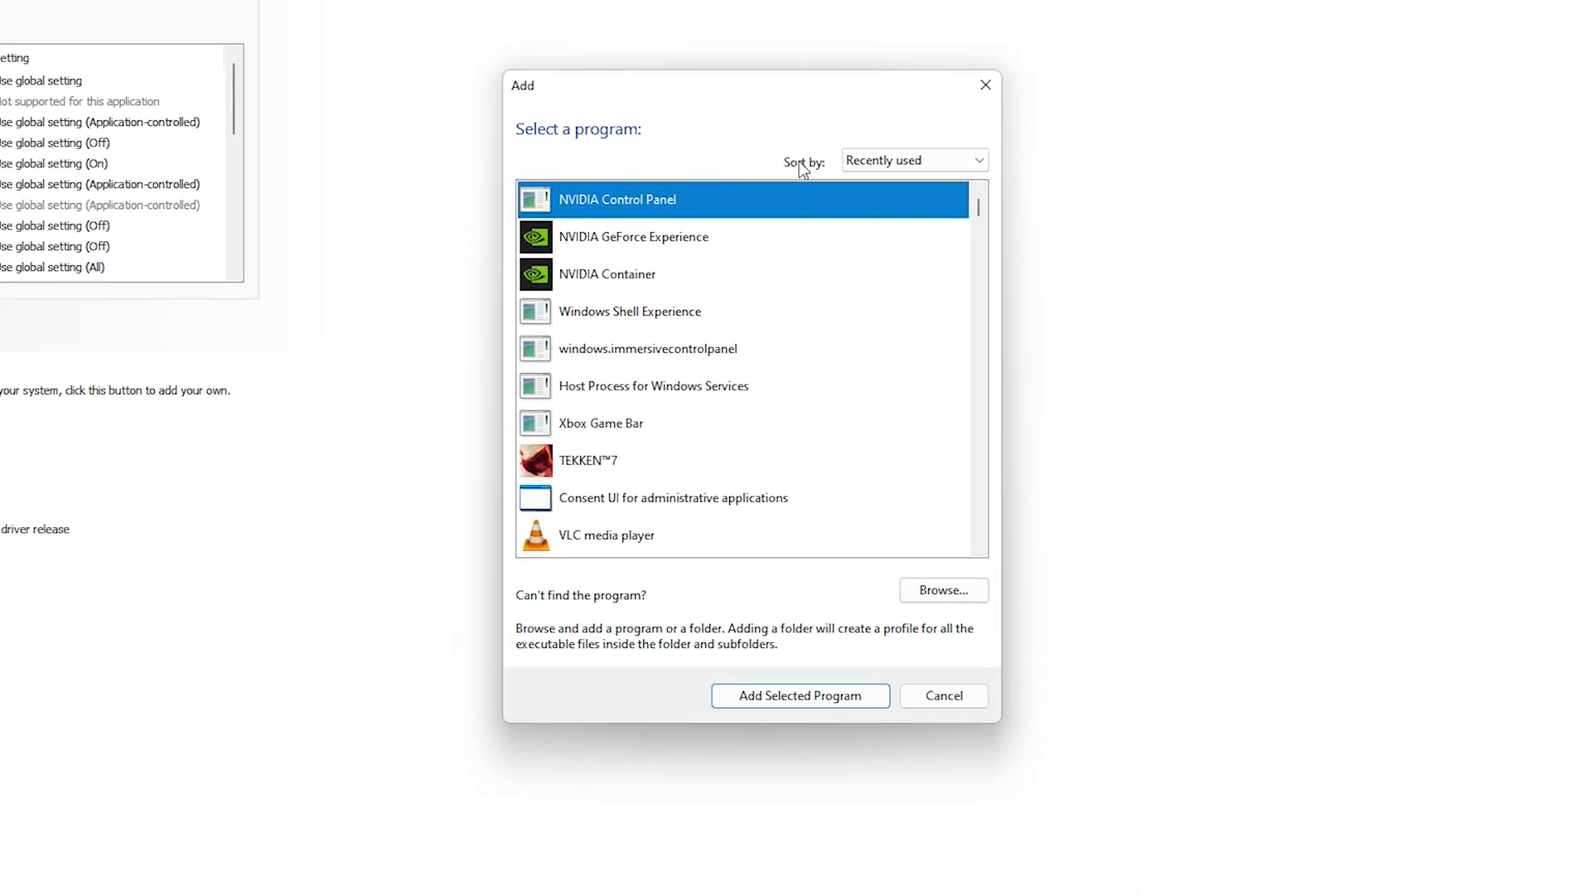
# Sort the Add dialog's program list A to Z, then browse the disk for the program
pyautogui.click(905, 160)
pyautogui.click(906, 179)
pyautogui.moveTo(975, 219); pyautogui.dragTo(979, 534)
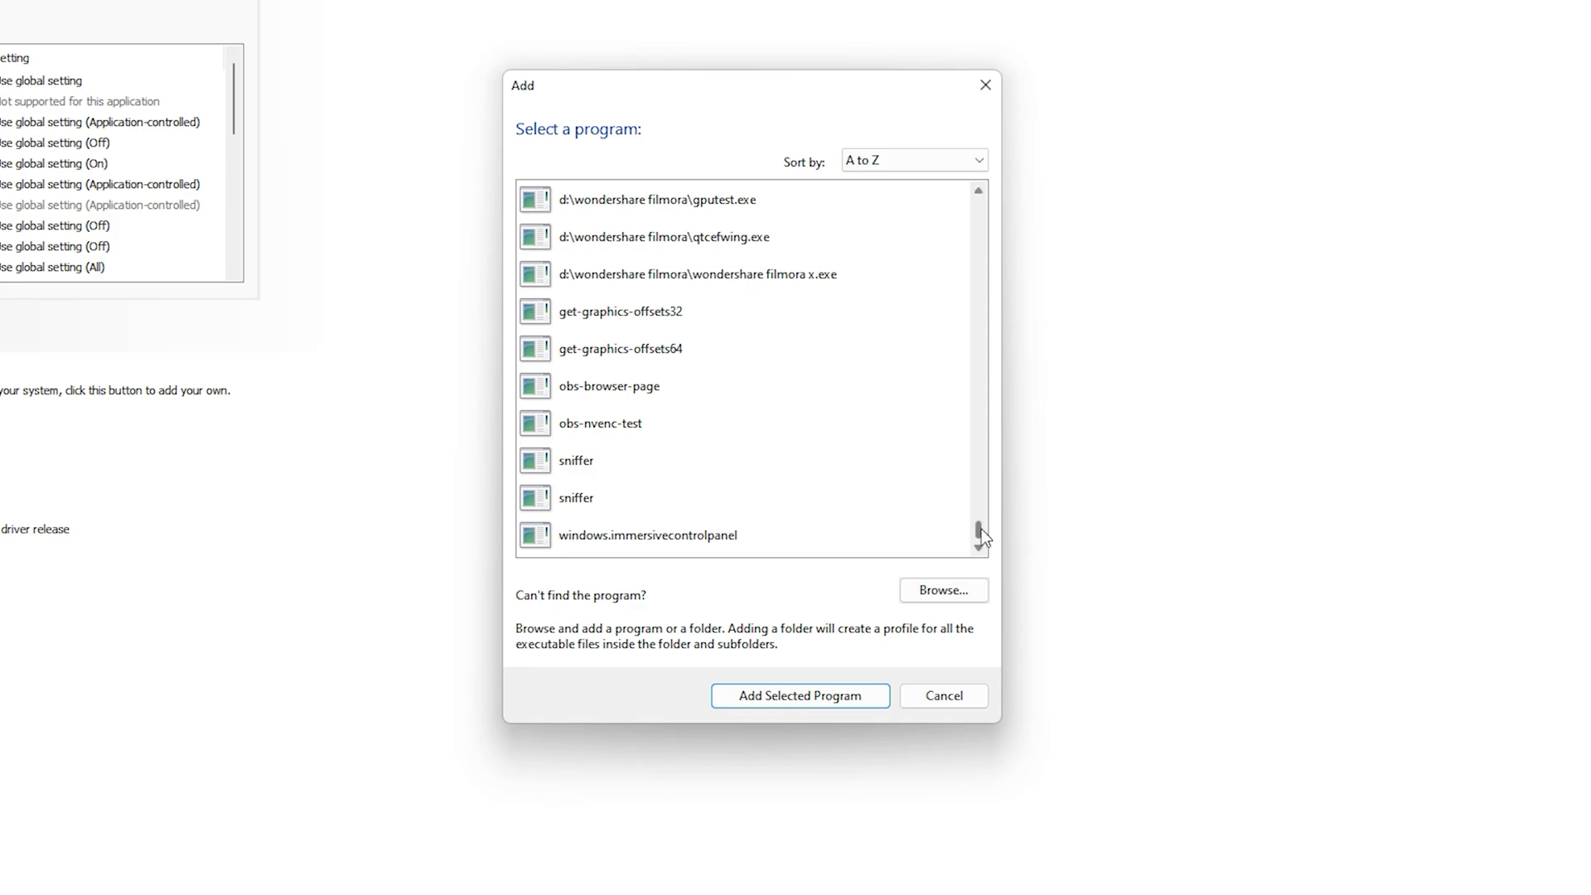
pyautogui.click(916, 595)
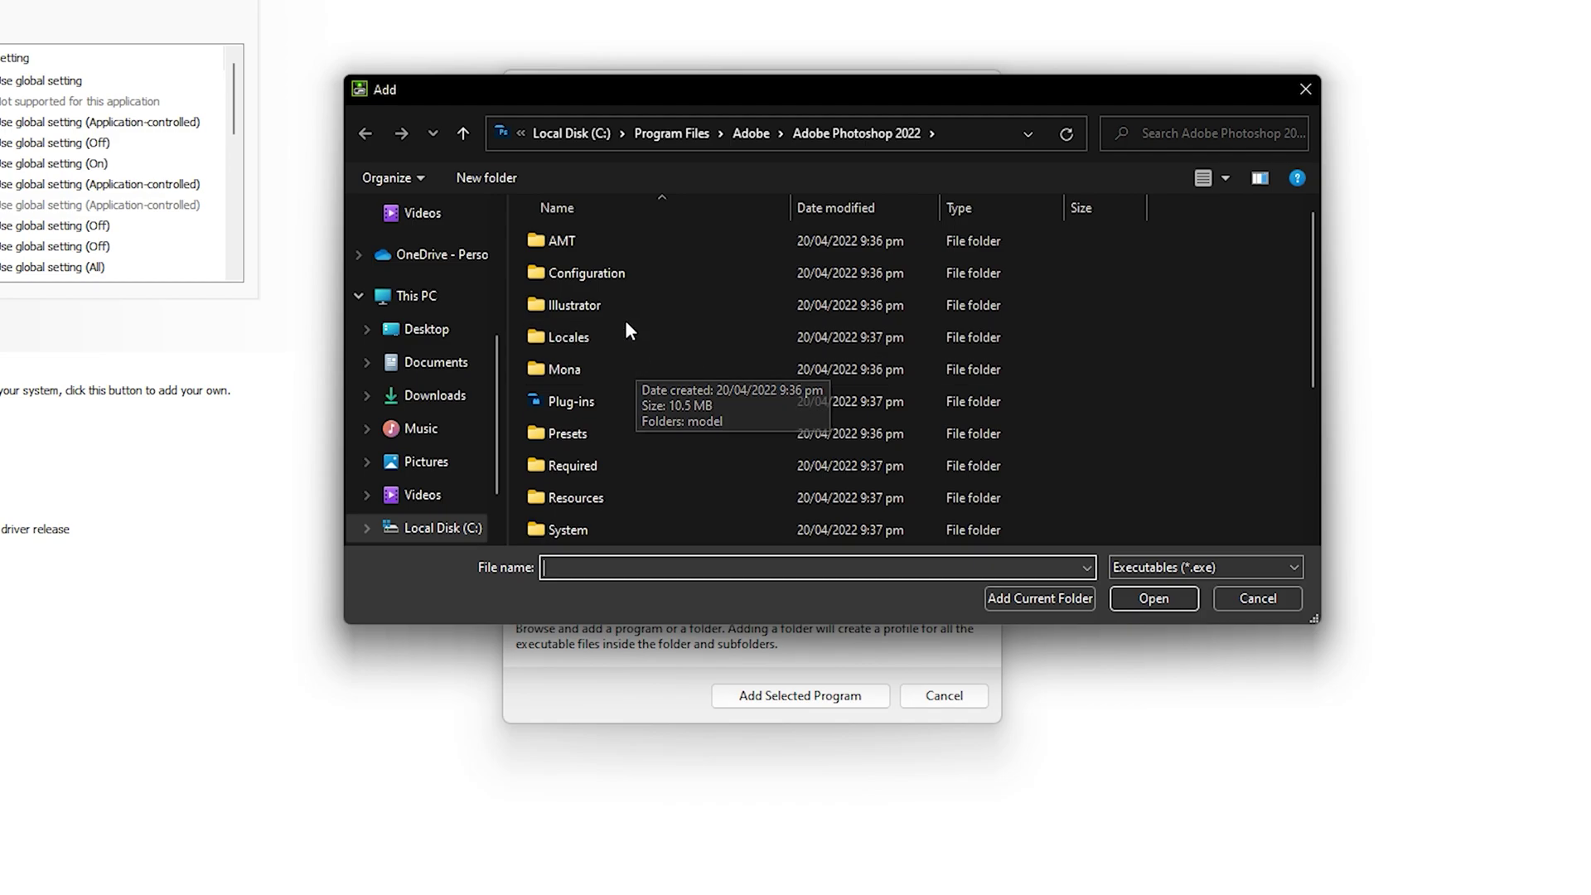
# Add InDesign.exe from C:\Program Files\Adobe\Adobe InDesign 2023 as the program profile
pyautogui.click(416, 296)
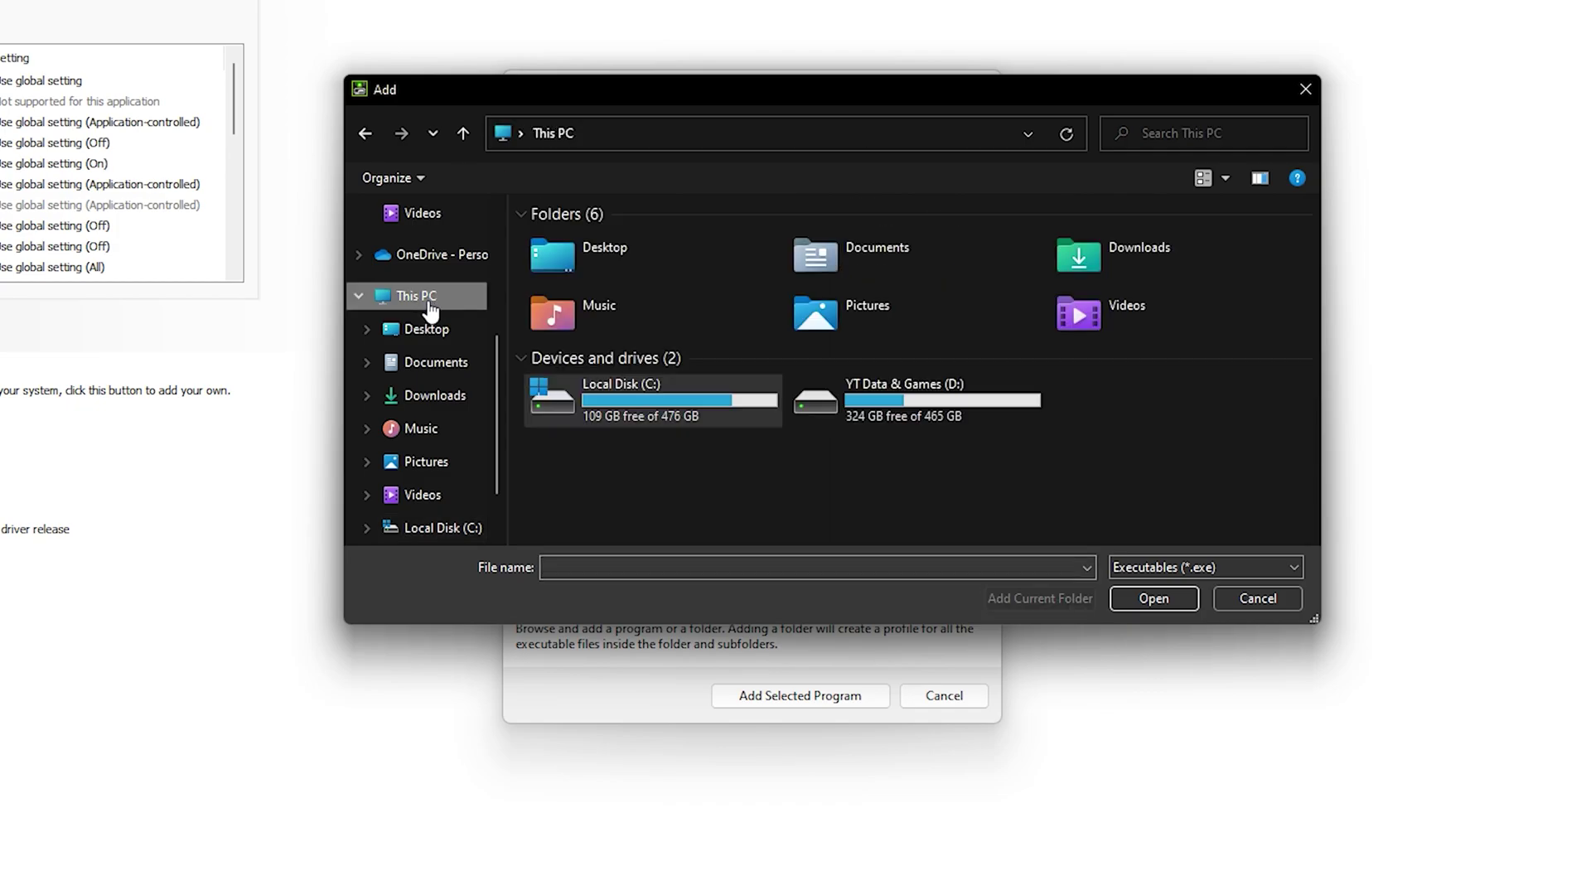
pyautogui.doubleClick(658, 404)
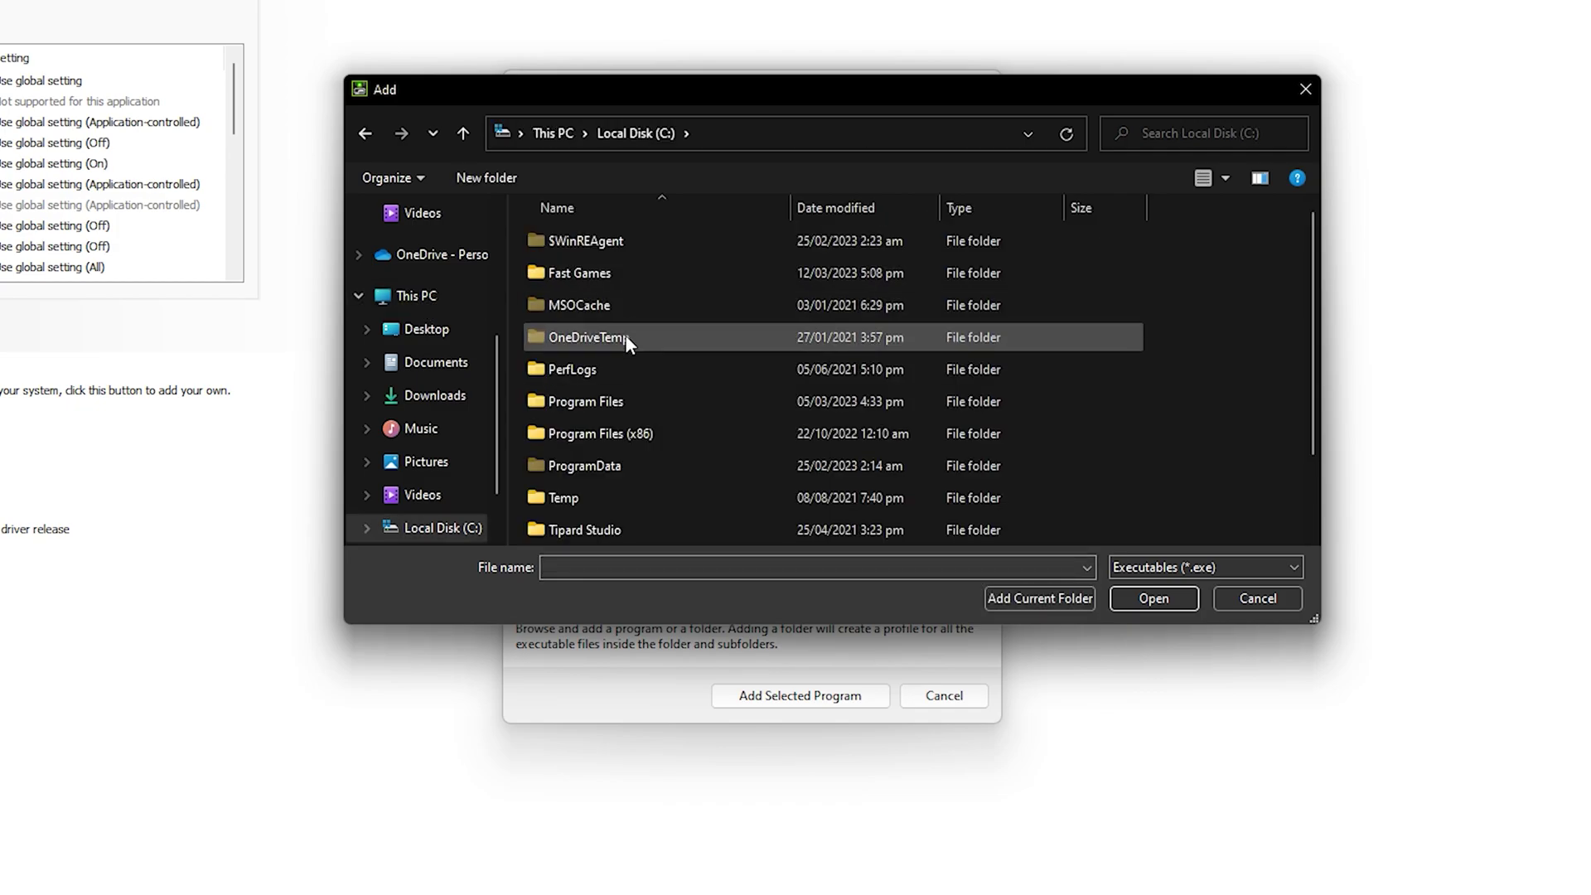
pyautogui.doubleClick(630, 403)
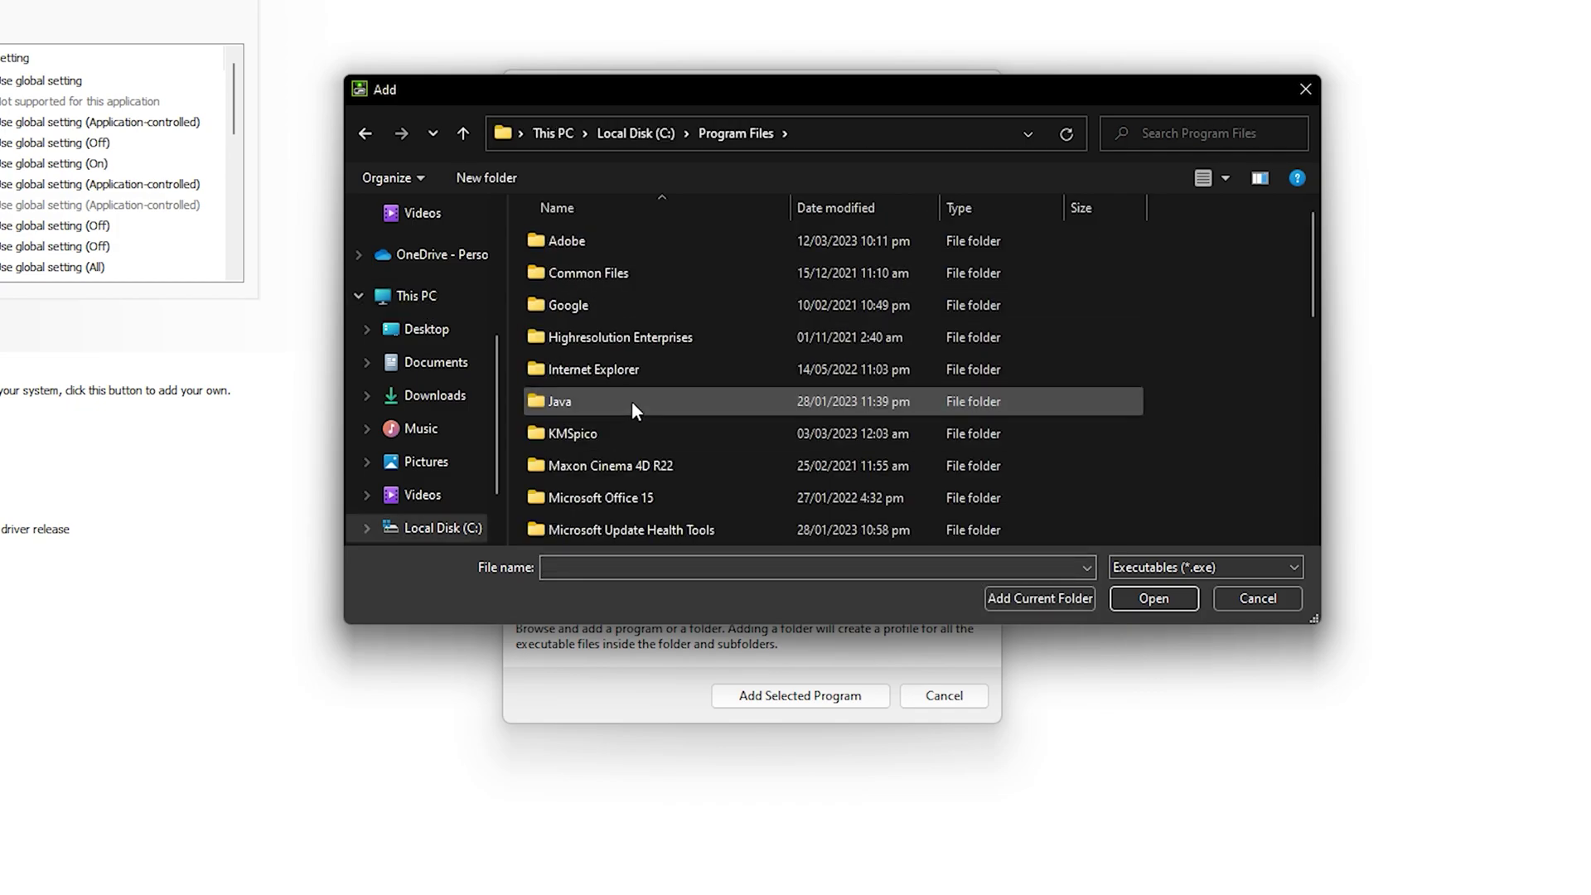
pyautogui.doubleClick(644, 247)
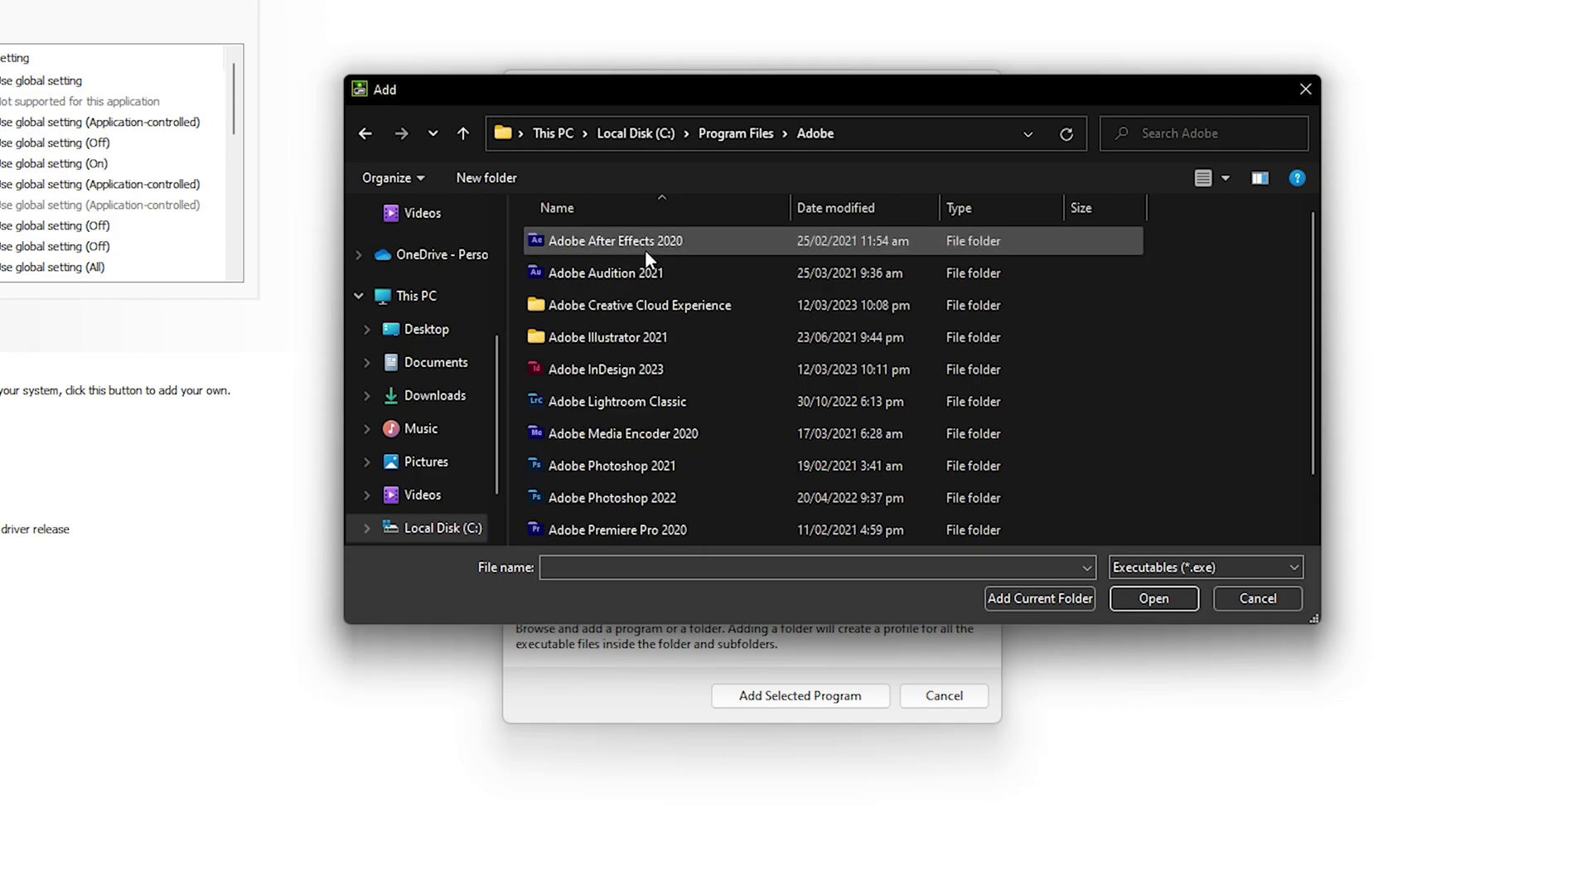
pyautogui.doubleClick(673, 370)
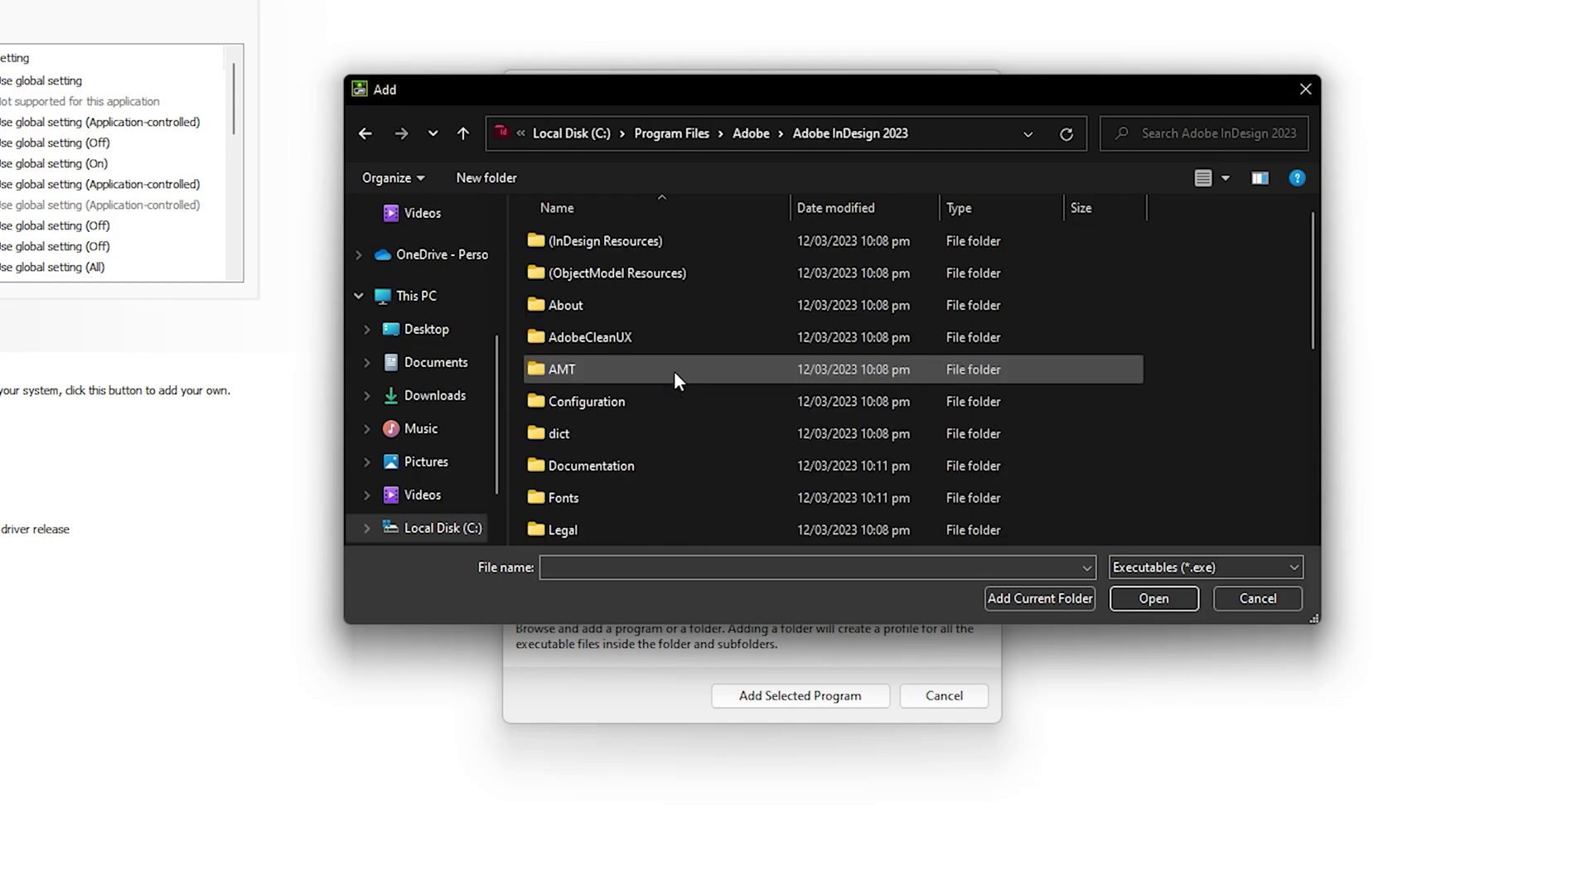
pyautogui.scroll(-5, 673, 371)
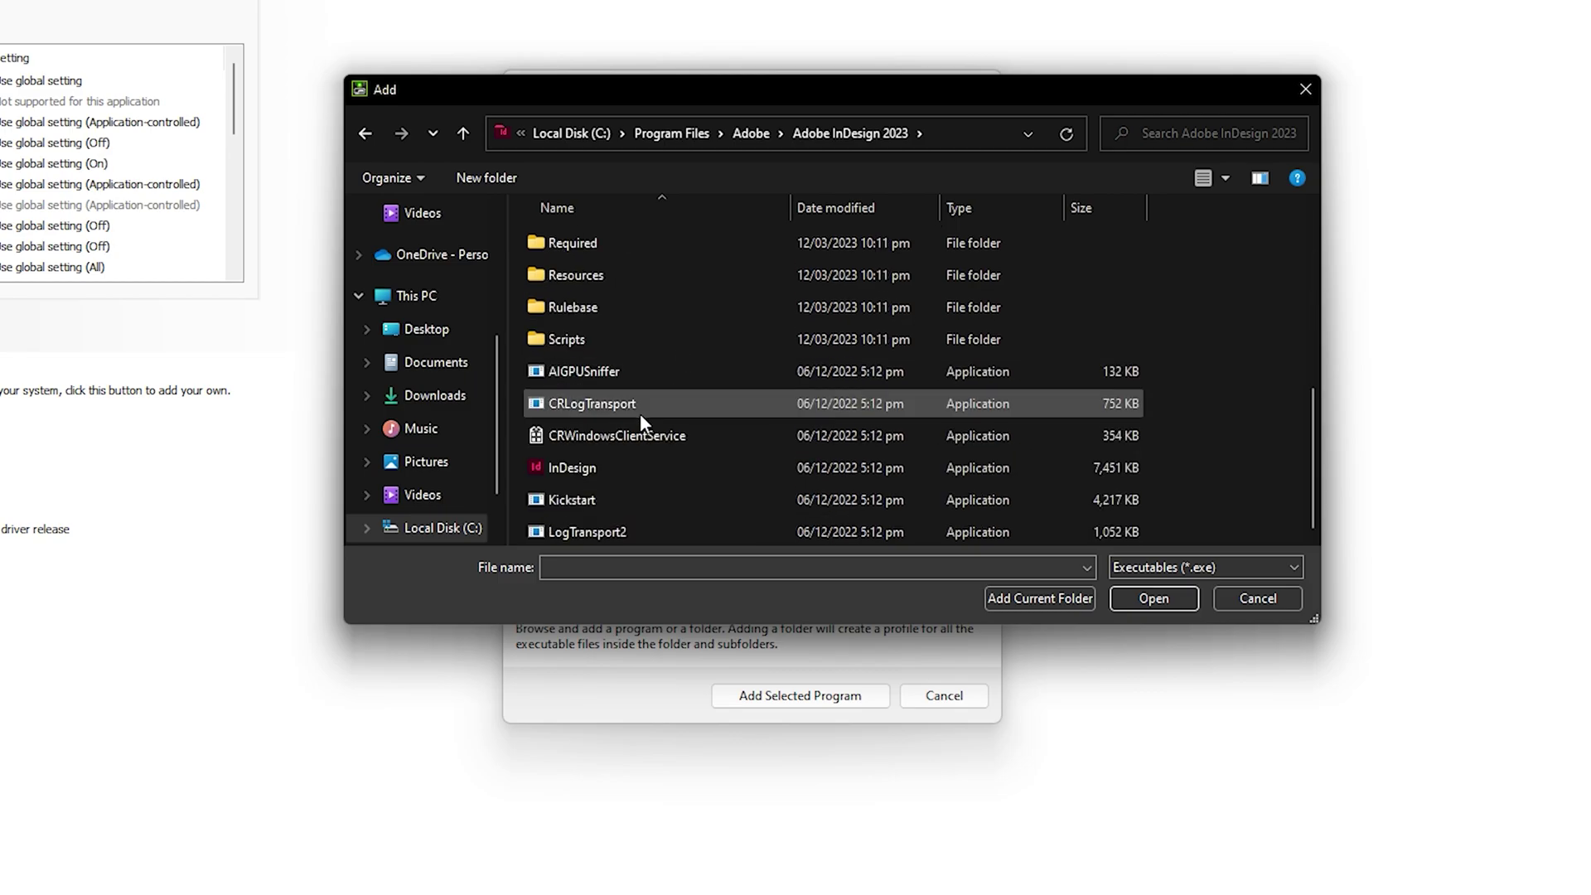
pyautogui.click(623, 467)
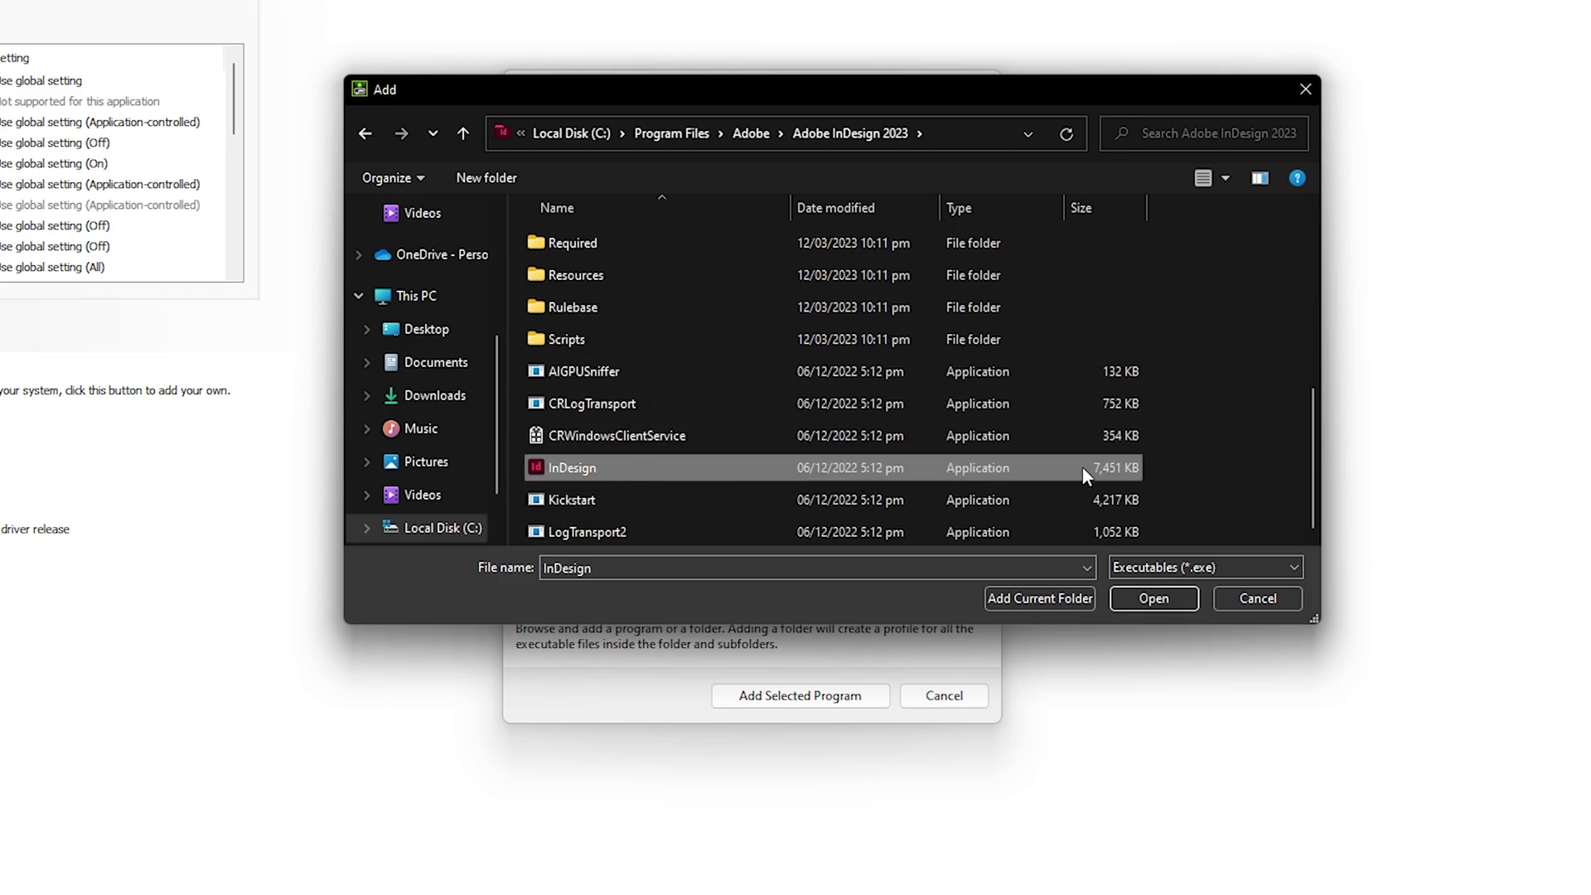
pyautogui.doubleClick(845, 467)
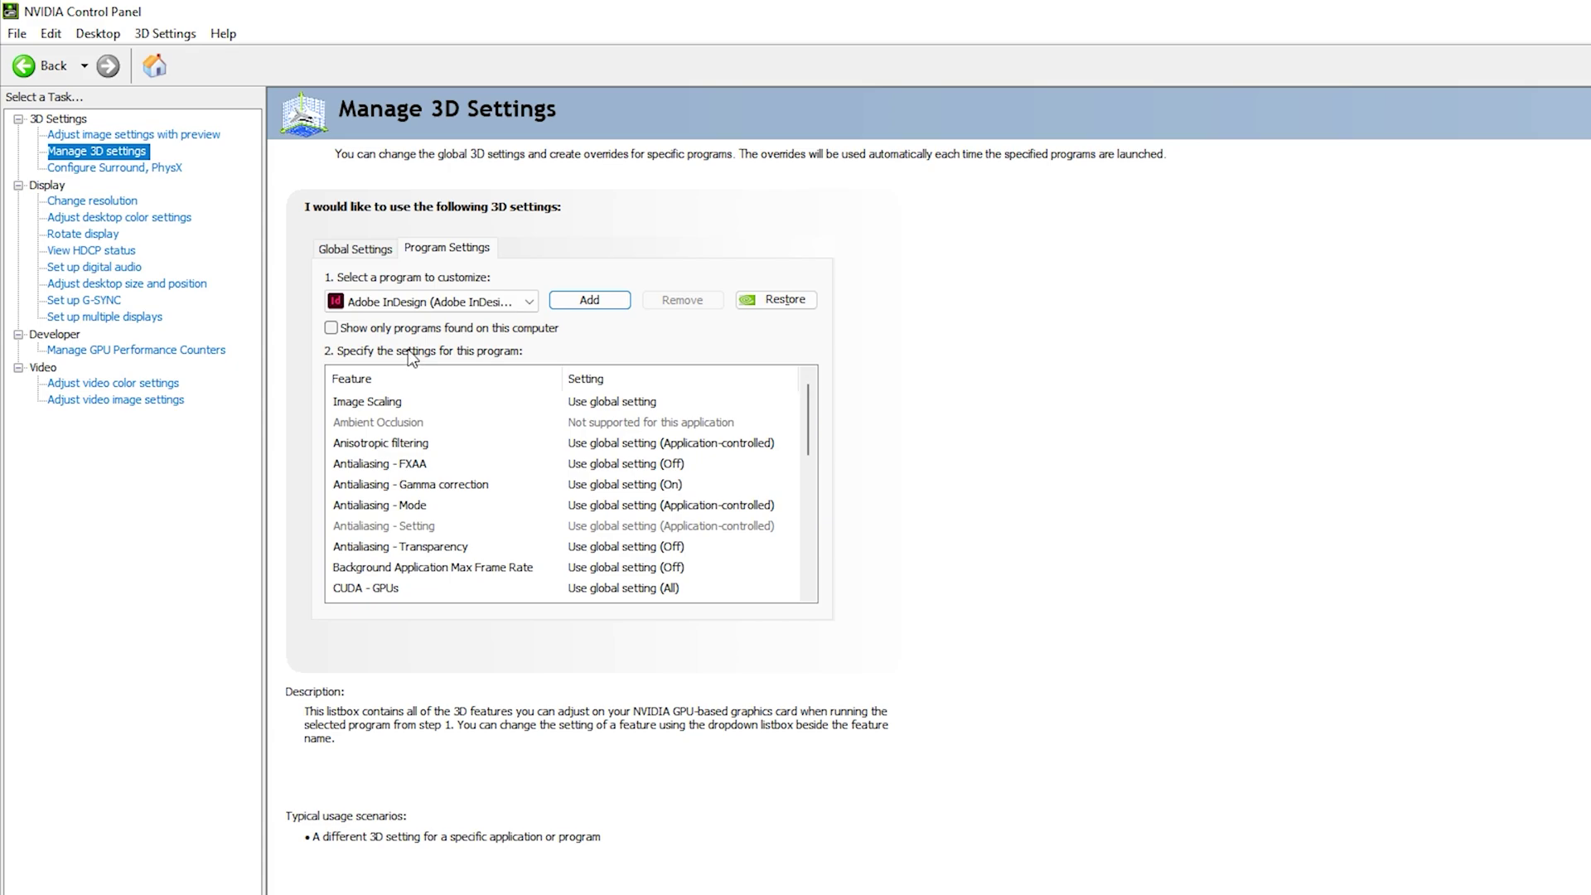
# Set Image Scaling to On (GPU Scaling & Sharpening) with sharpening lowered to about 50%
pyautogui.click(369, 401)
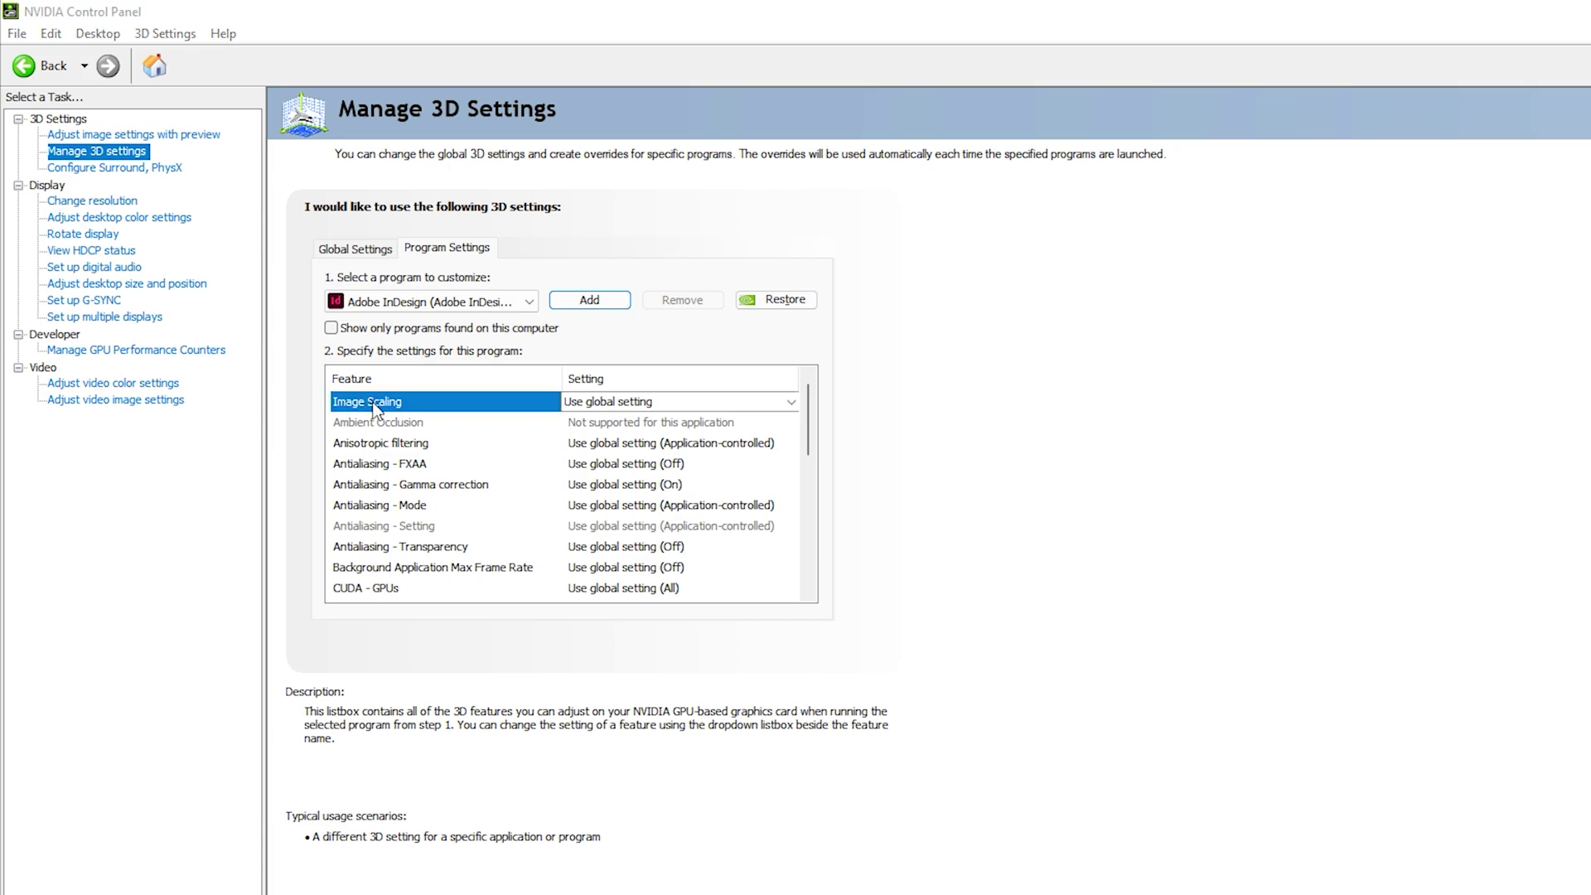
pyautogui.click(613, 404)
pyautogui.click(644, 511)
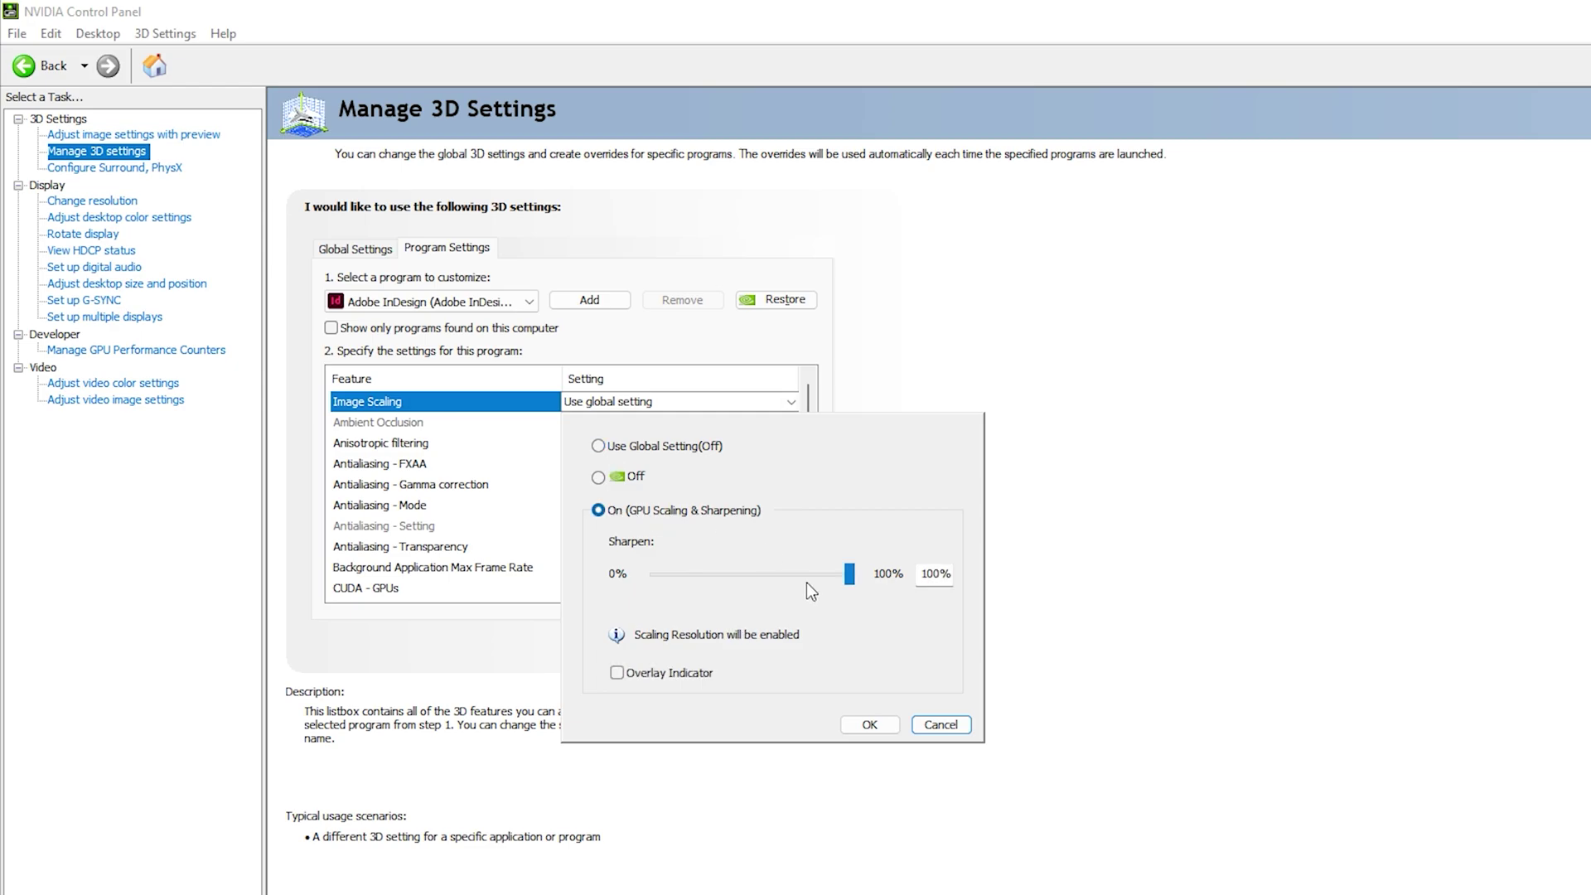
pyautogui.moveTo(849, 574); pyautogui.dragTo(753, 578)
# Confirm the Image Scaling popup and set Anisotropic filtering to 8x
pyautogui.click(870, 725)
pyautogui.click(374, 446)
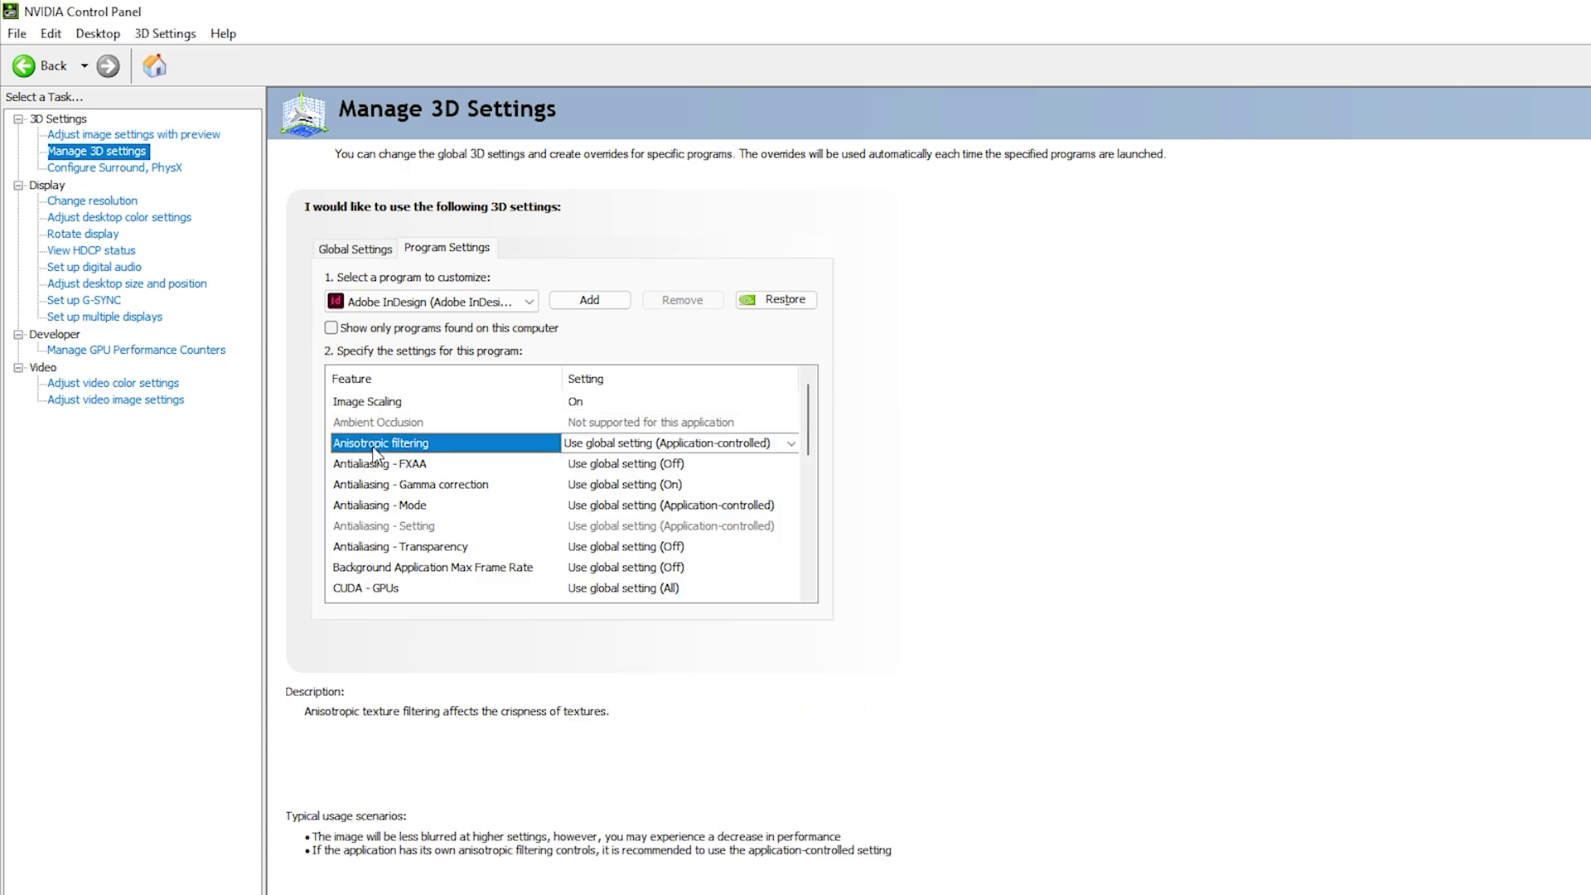
pyautogui.click(587, 446)
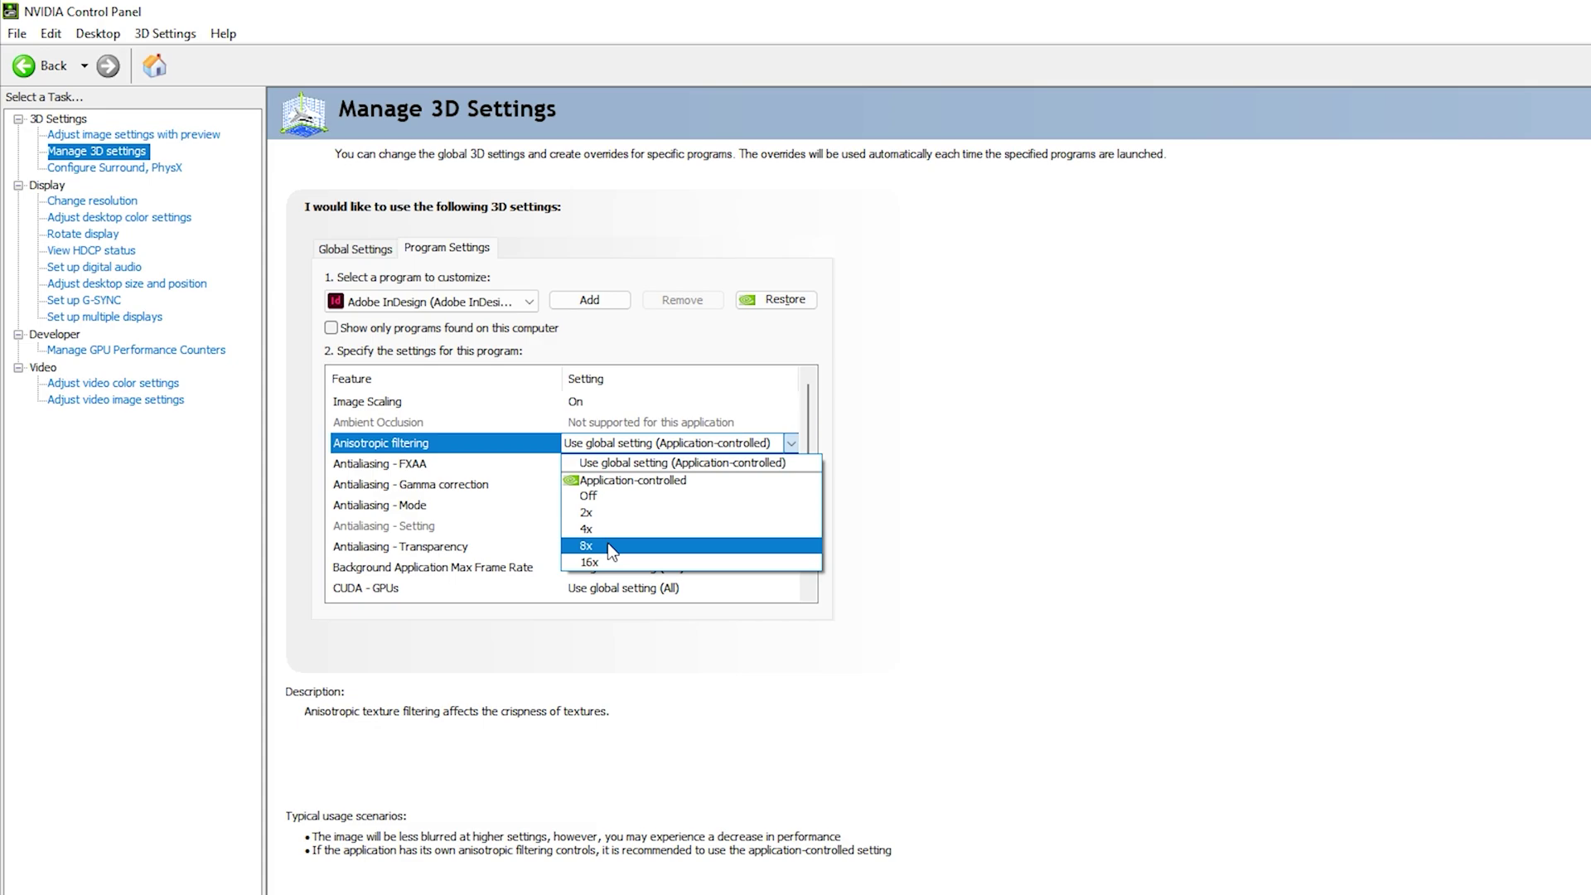
pyautogui.click(619, 485)
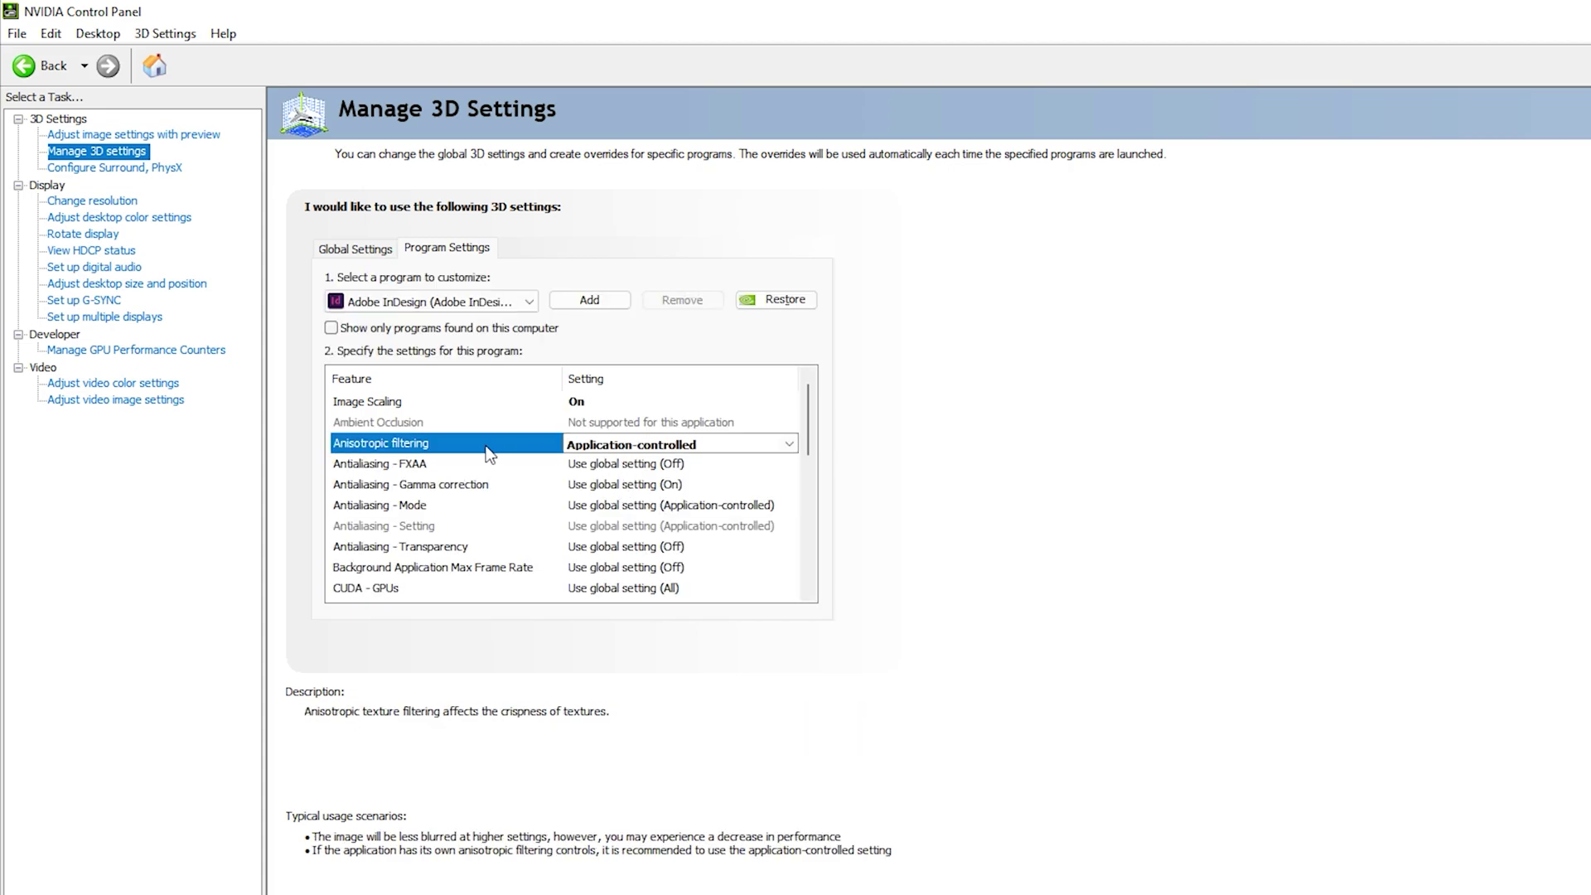
pyautogui.click(607, 447)
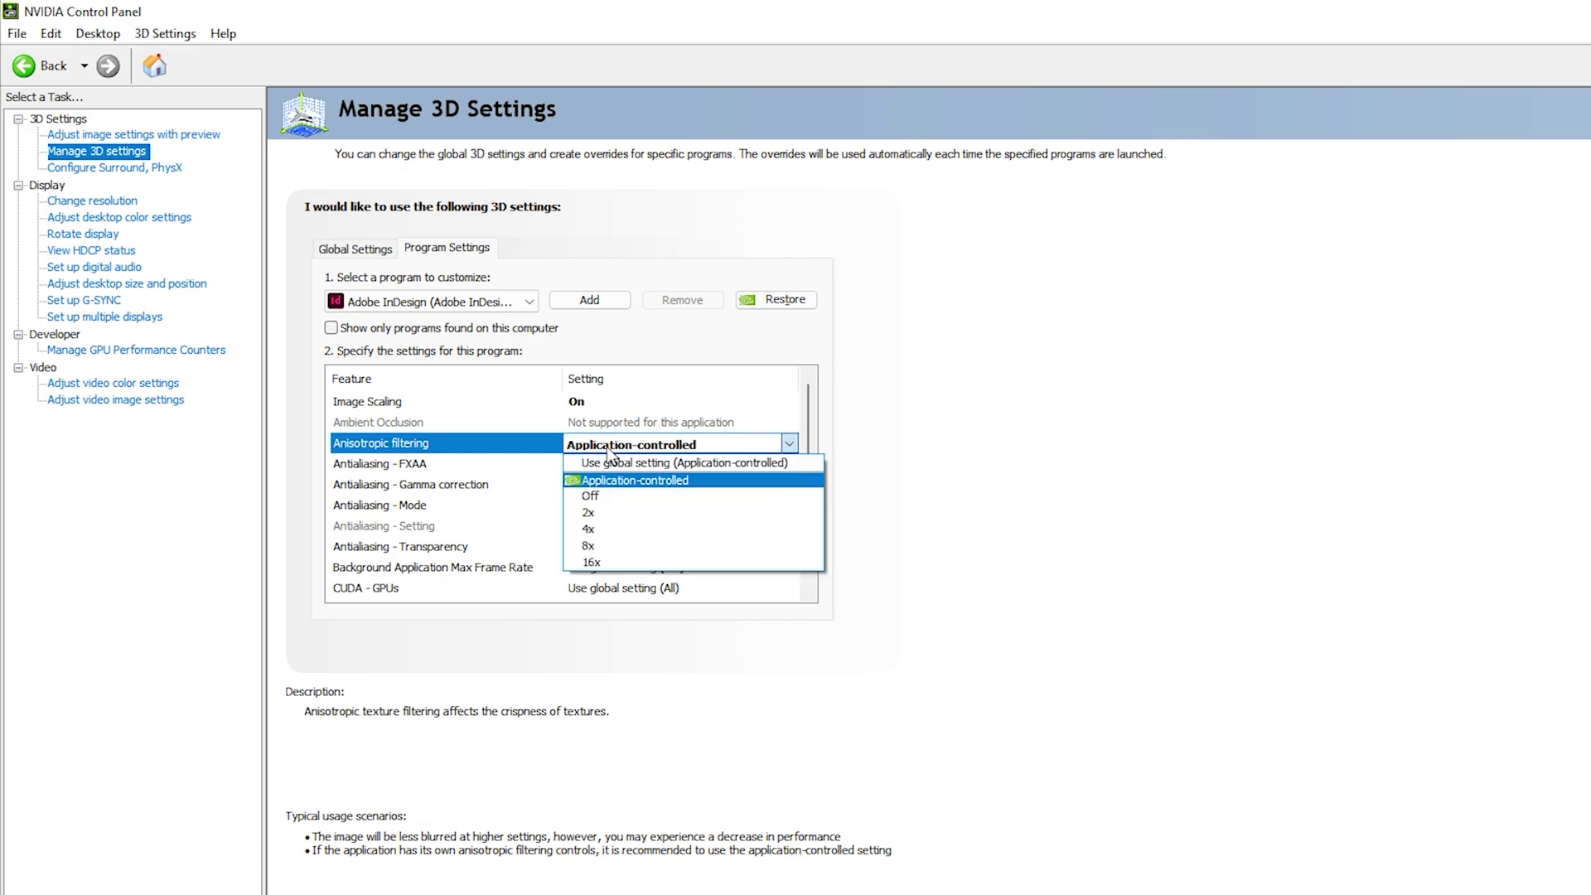
pyautogui.click(612, 546)
pyautogui.click(393, 466)
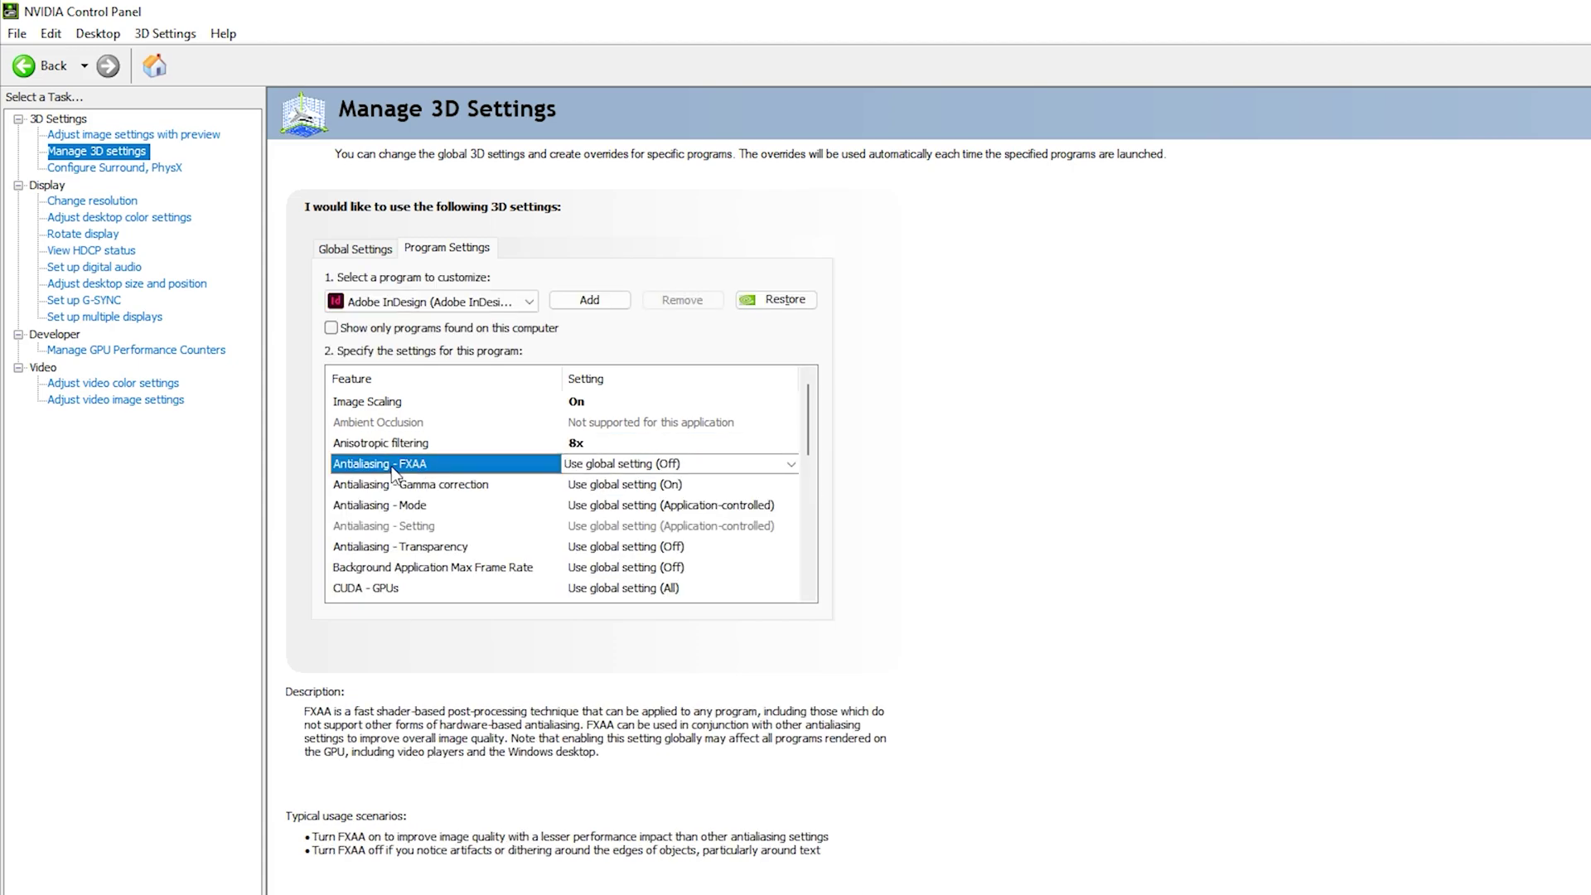
# Turn Antialiasing - FXAA and Gamma correction On
pyautogui.click(598, 464)
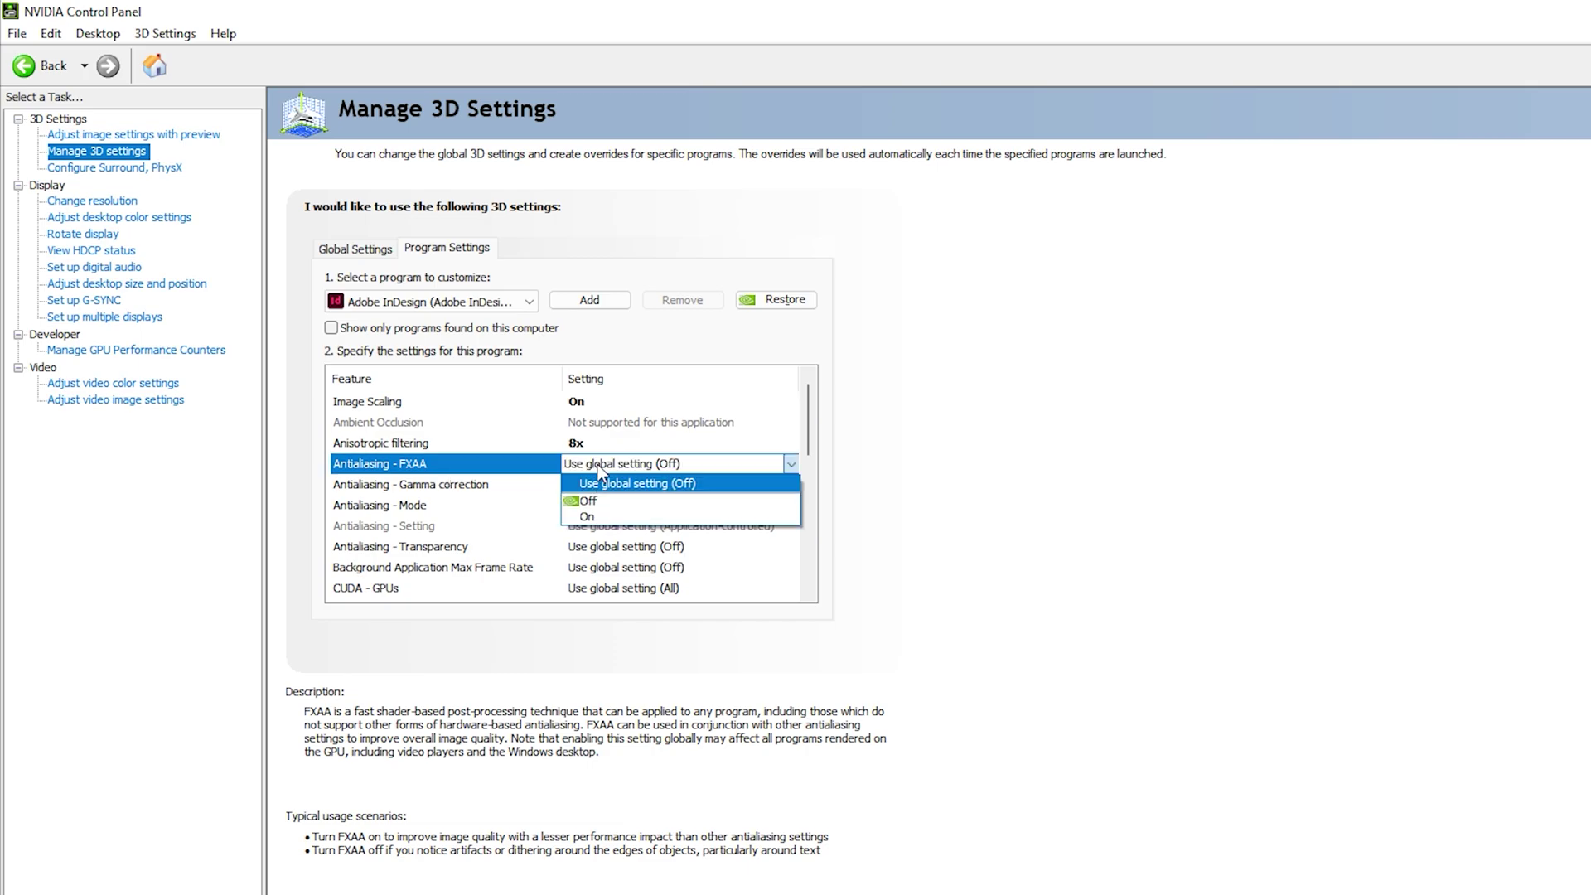
pyautogui.click(608, 517)
pyautogui.click(488, 487)
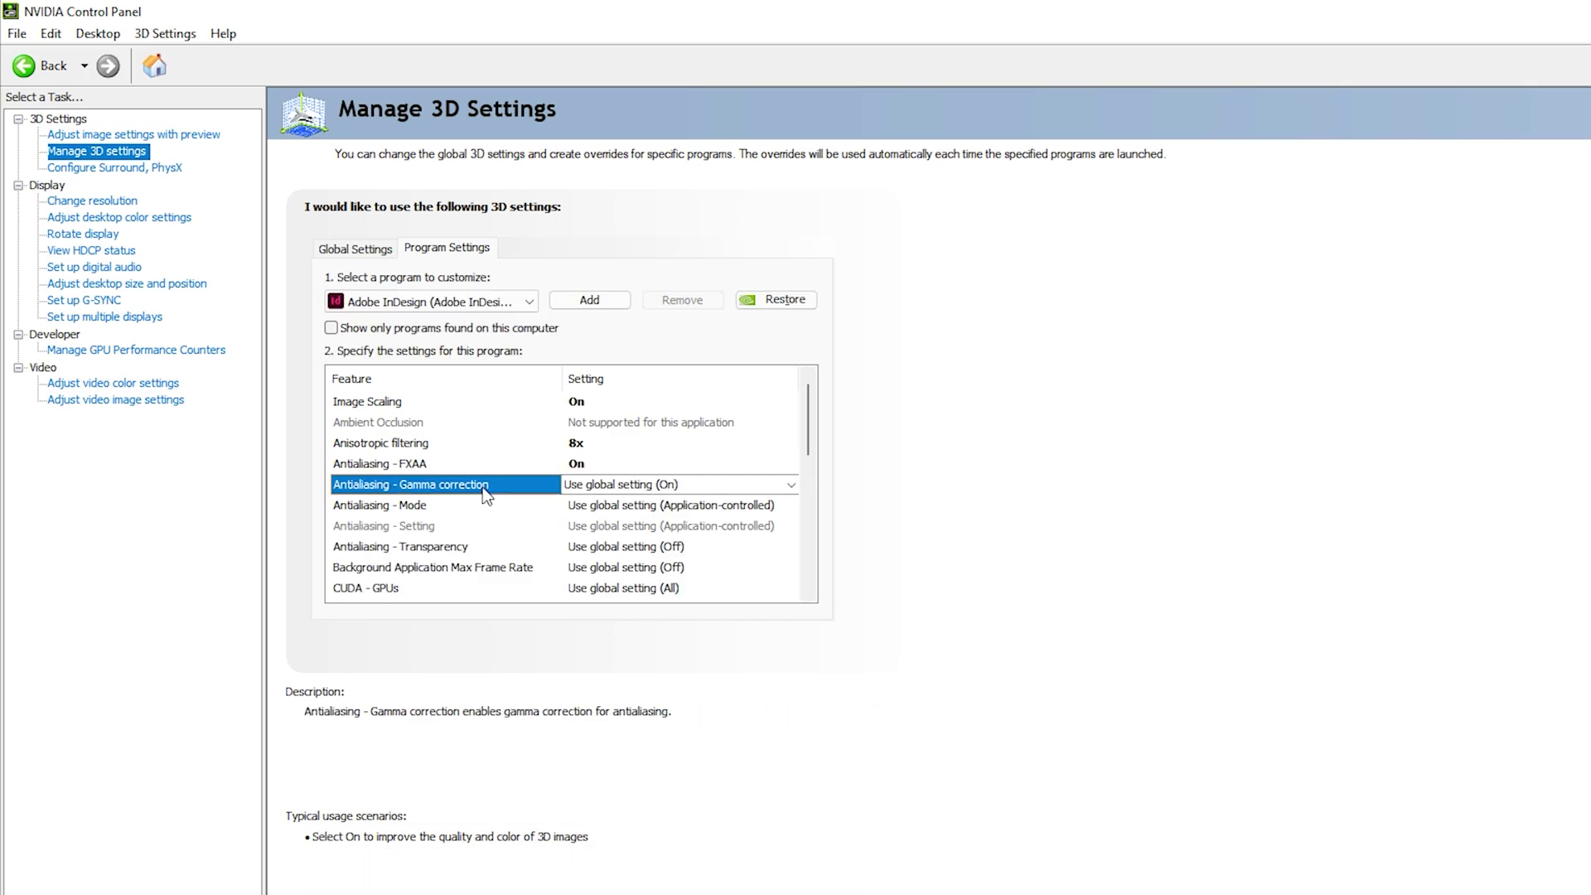
pyautogui.click(585, 484)
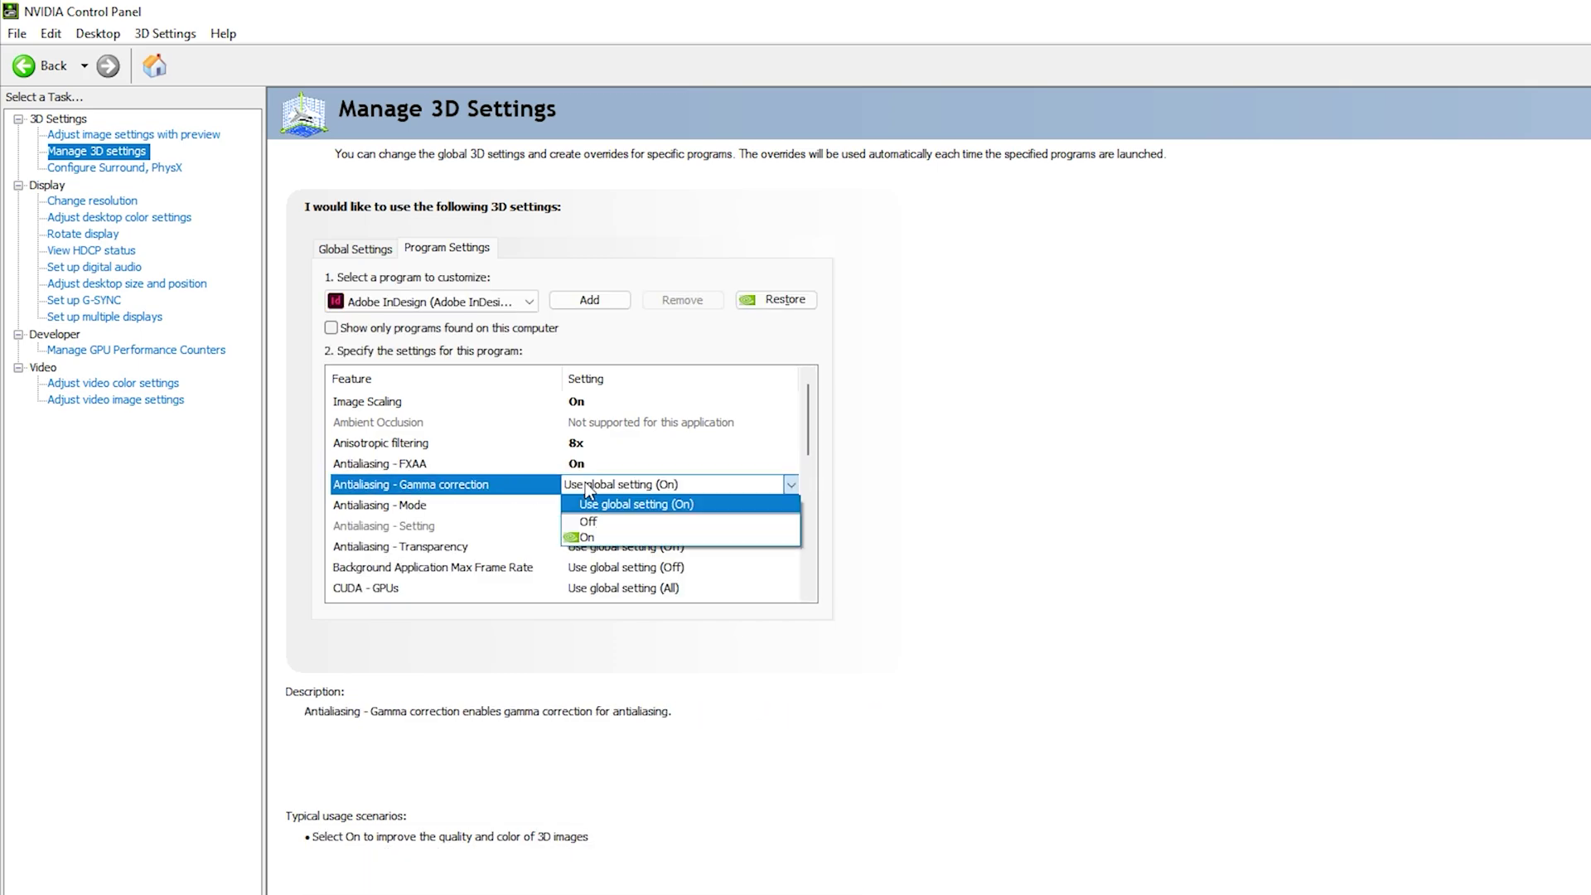
pyautogui.click(609, 536)
# Set Antialiasing - Mode to Enhance the application setting
pyautogui.click(454, 503)
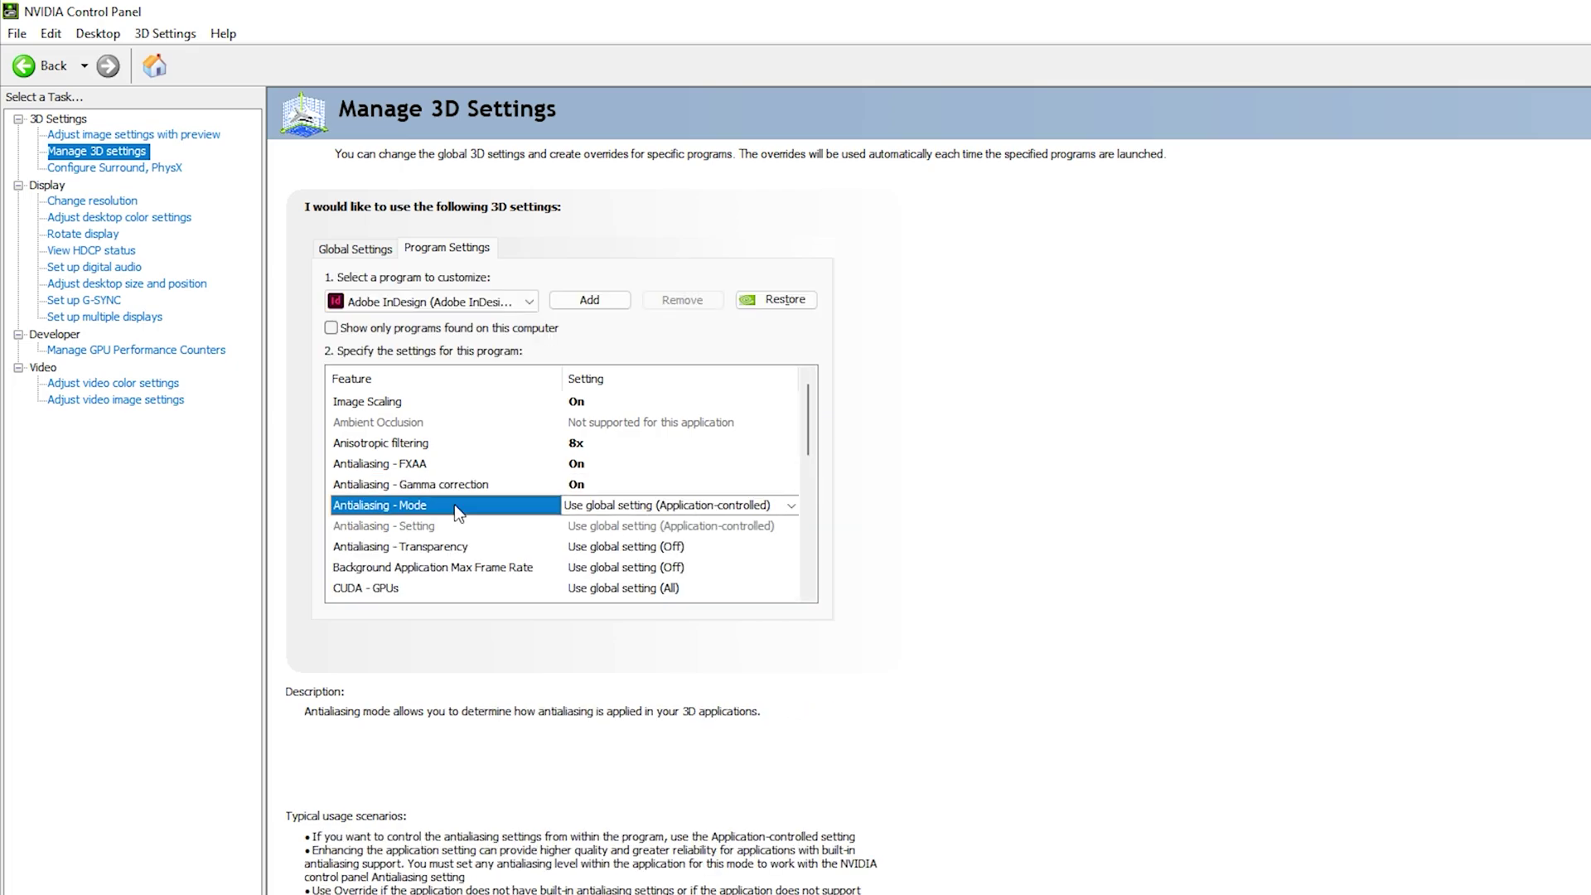
pyautogui.click(623, 509)
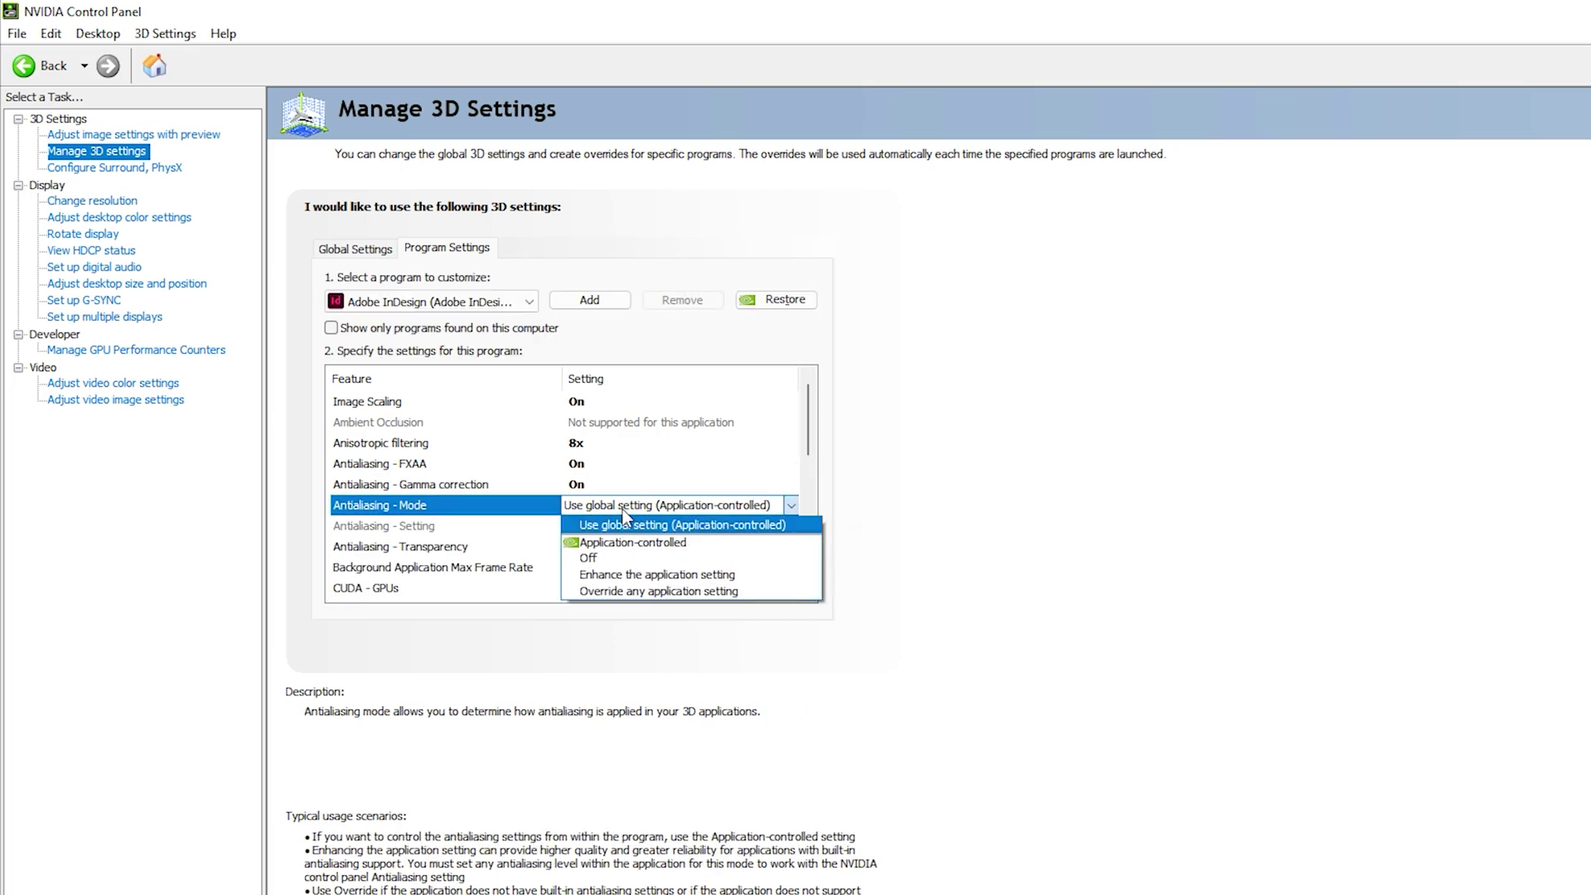
pyautogui.click(747, 580)
pyautogui.click(404, 470)
pyautogui.click(605, 464)
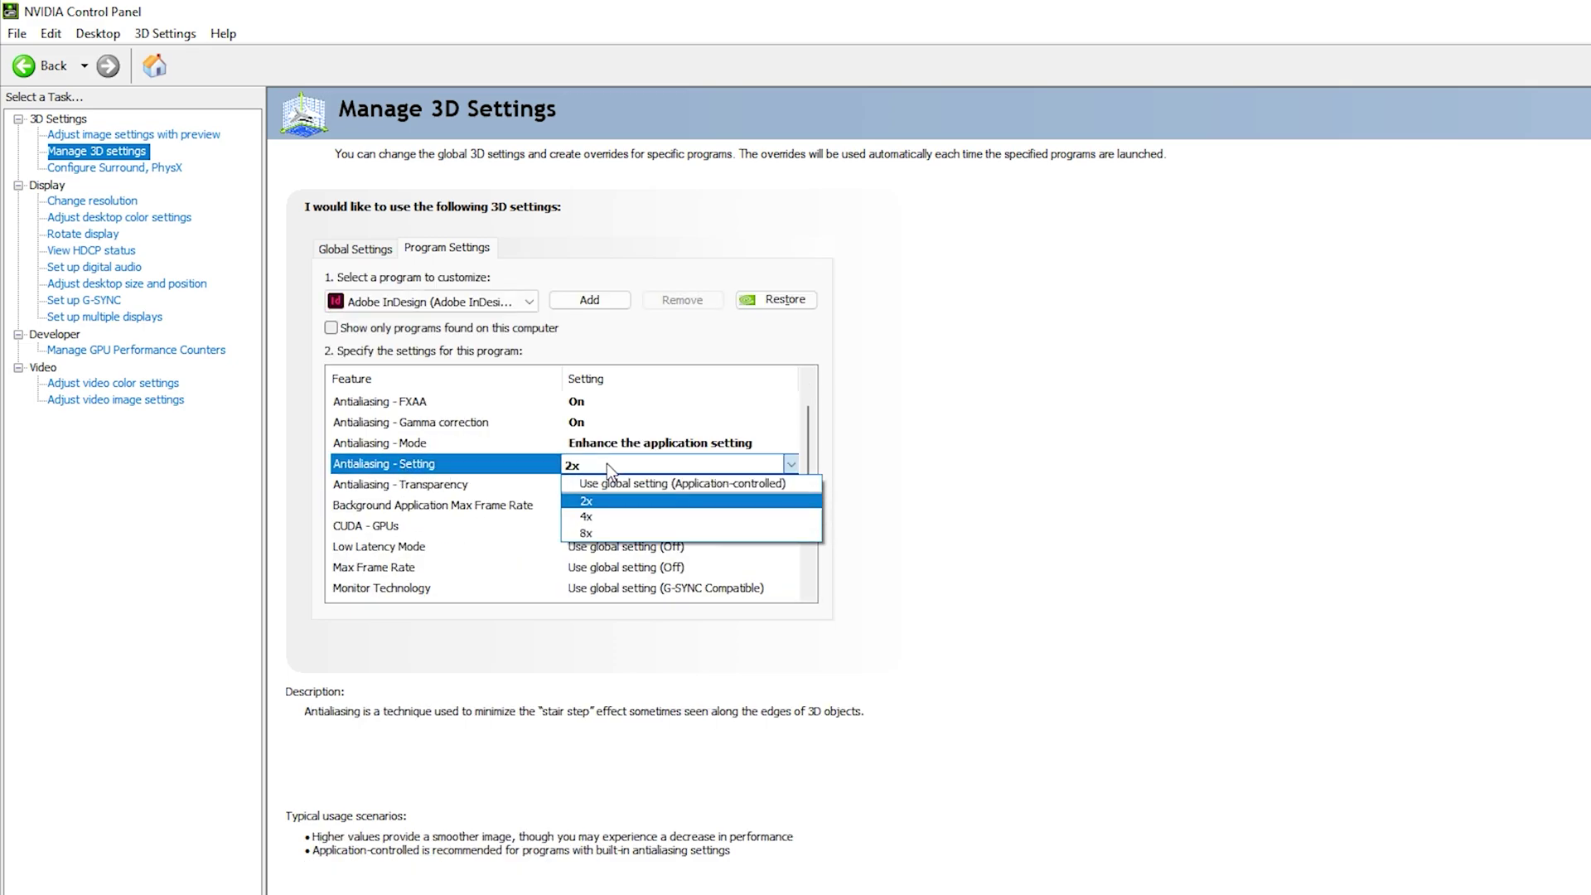
# Set the antialiasing level to 4x and transparency antialiasing to 4x (supersample)
pyautogui.click(603, 512)
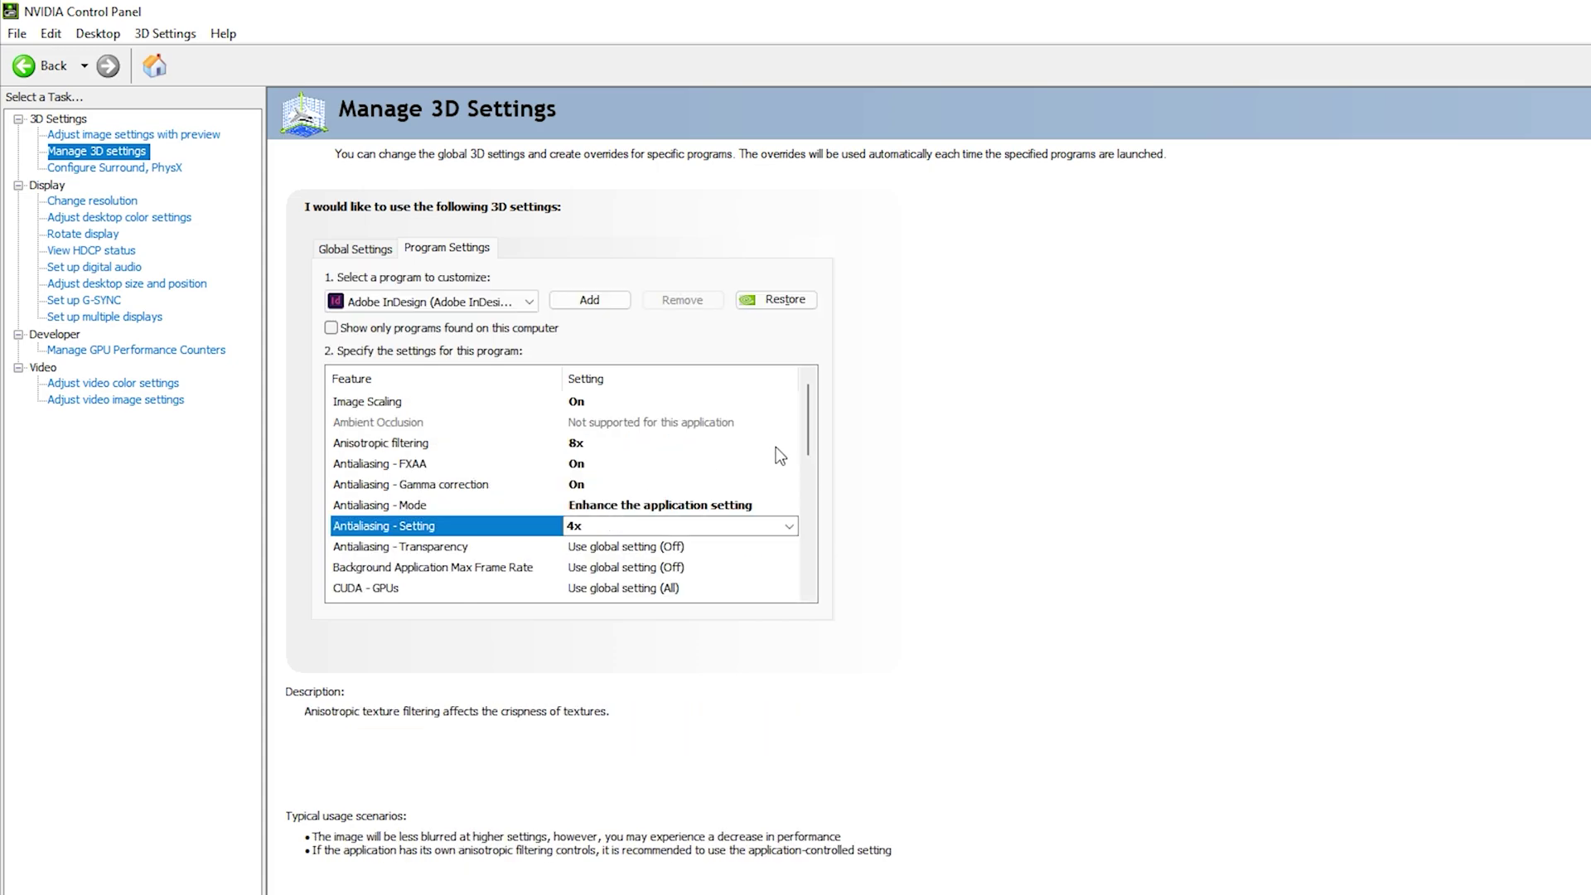
pyautogui.click(406, 543)
pyautogui.click(629, 442)
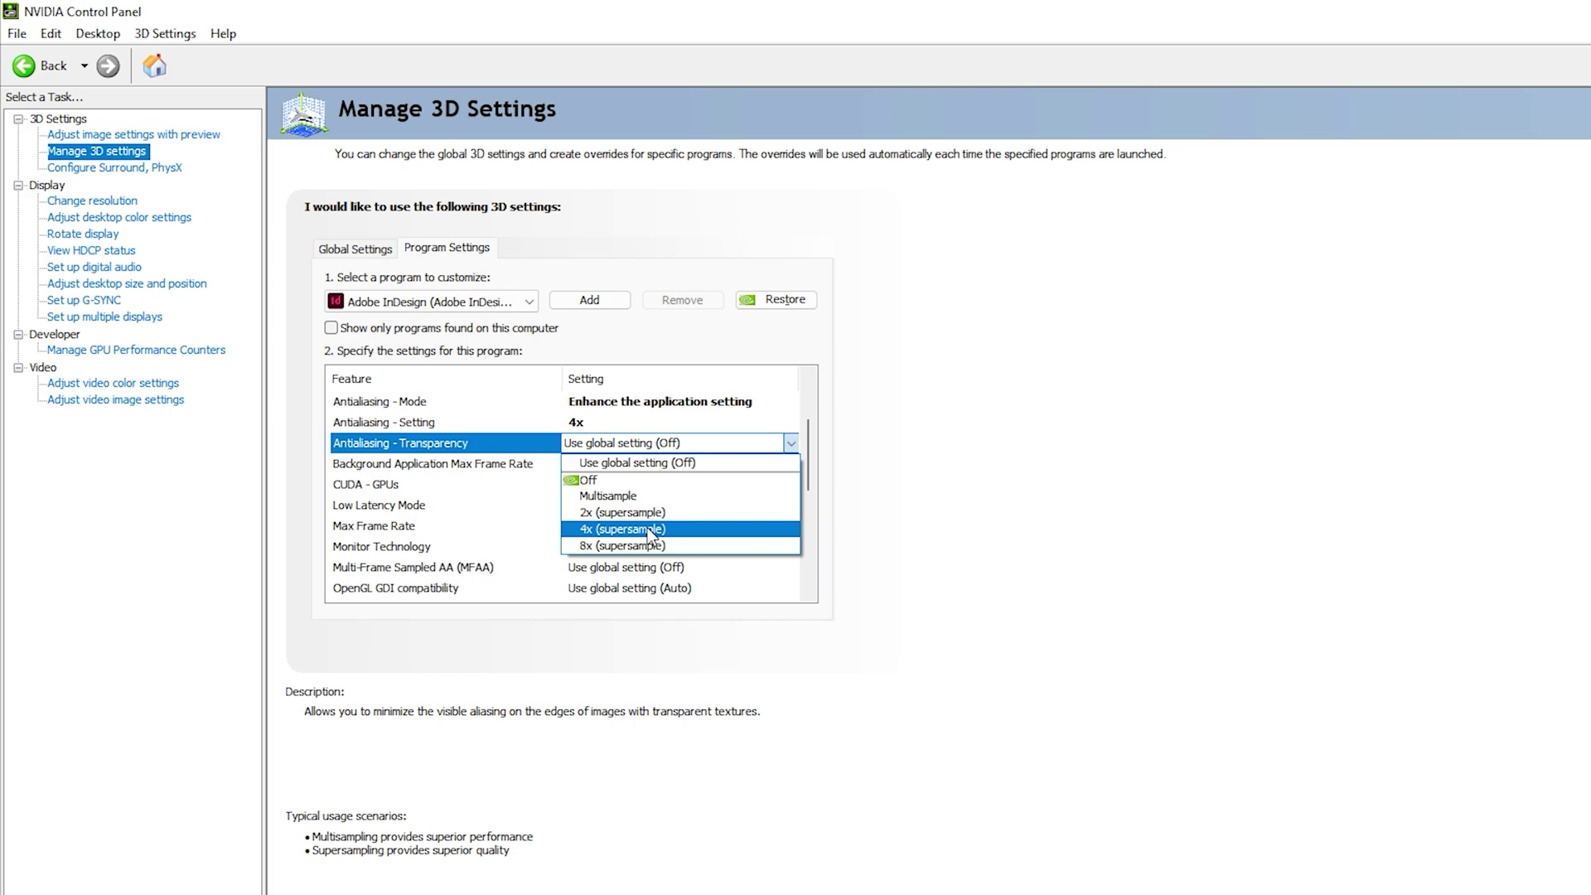
pyautogui.click(649, 528)
# Set Background Application Max Frame Rate to Off
pyautogui.click(479, 452)
pyautogui.click(598, 446)
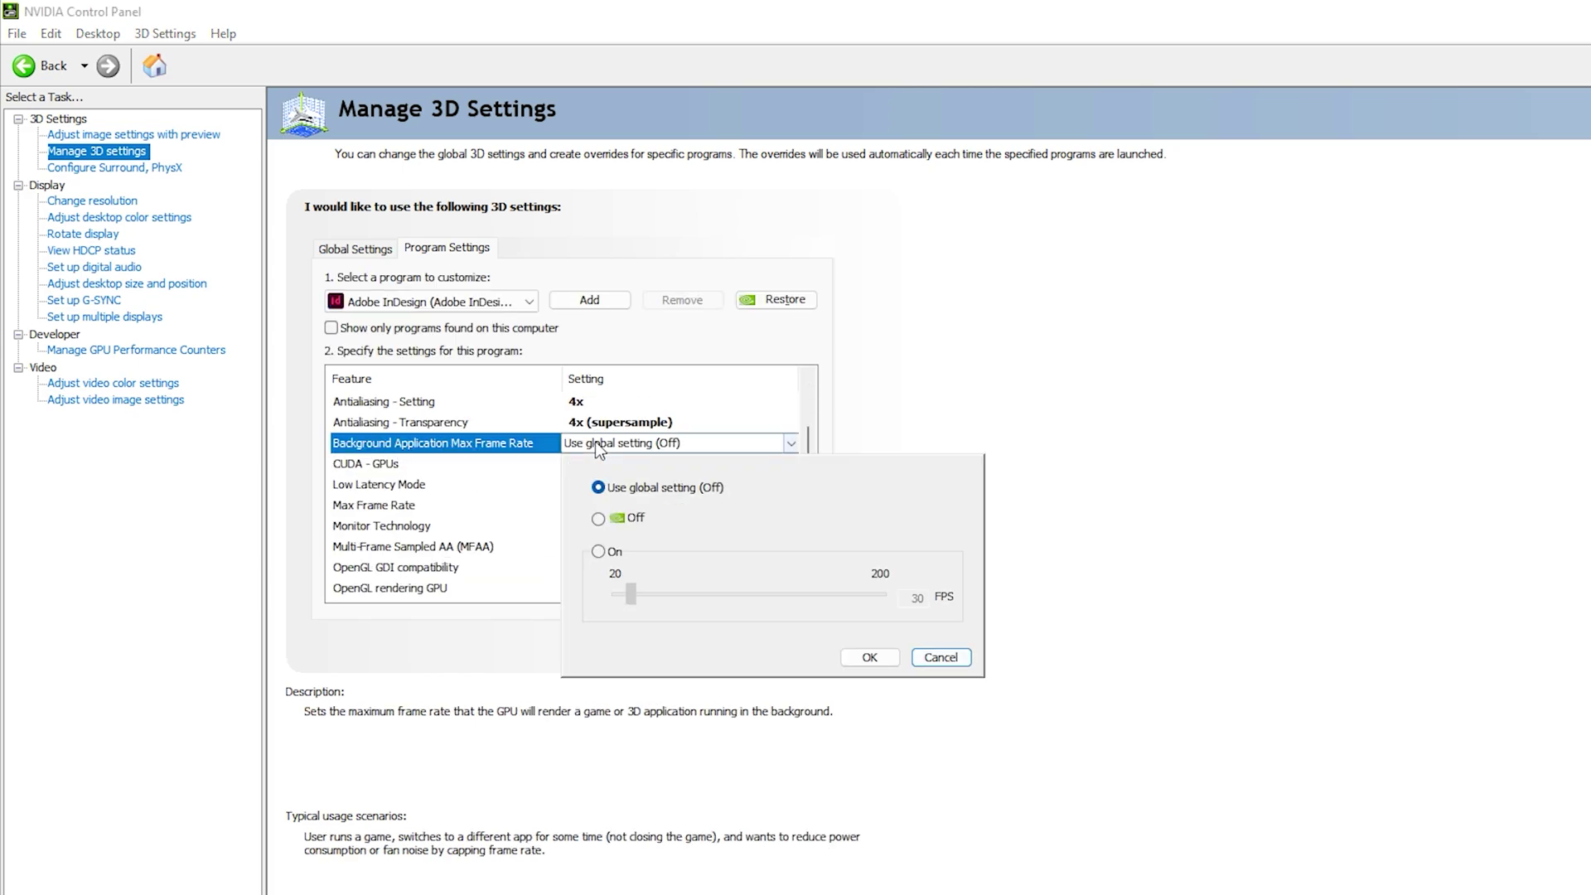
pyautogui.click(600, 552)
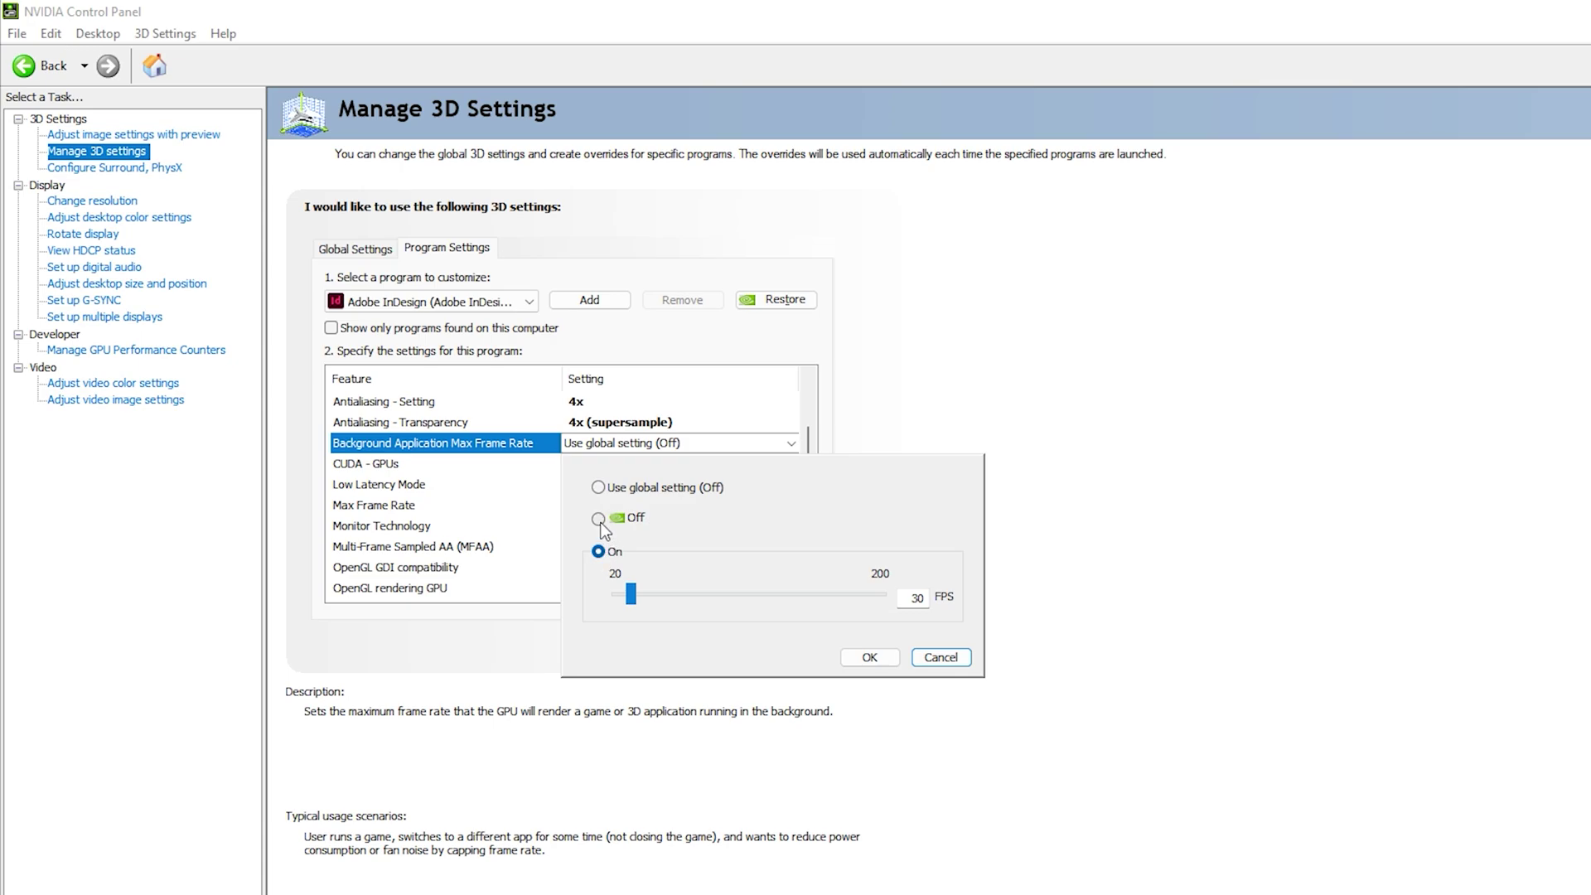
pyautogui.click(599, 520)
pyautogui.click(869, 657)
# Assign CUDA - GPUs to the NVIDIA GeForce GTX 1660 Ti
pyautogui.click(395, 466)
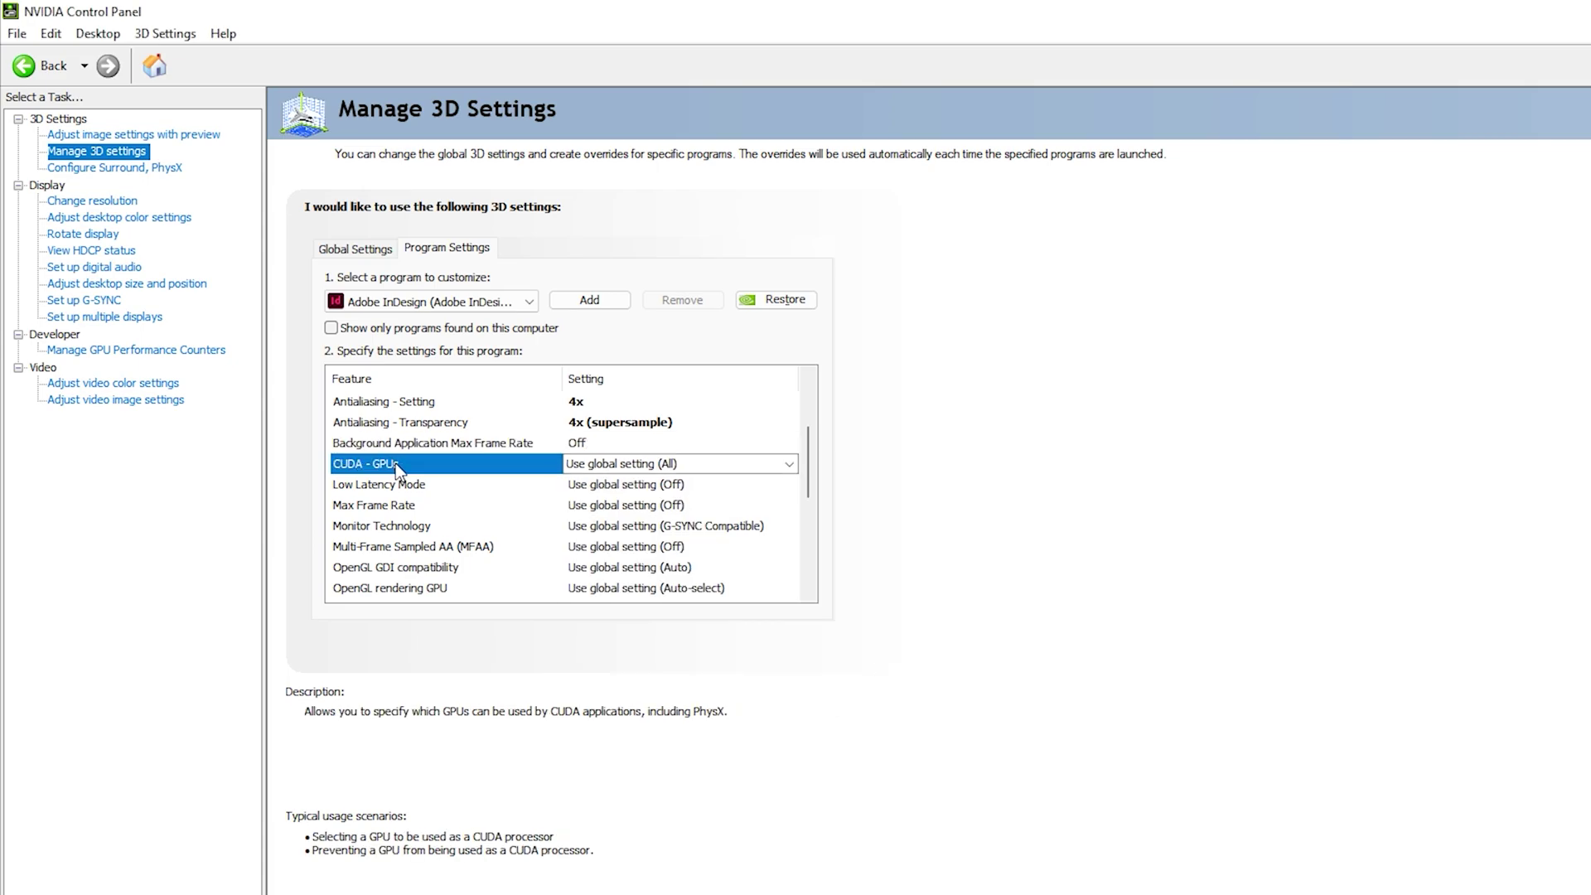
pyautogui.click(611, 465)
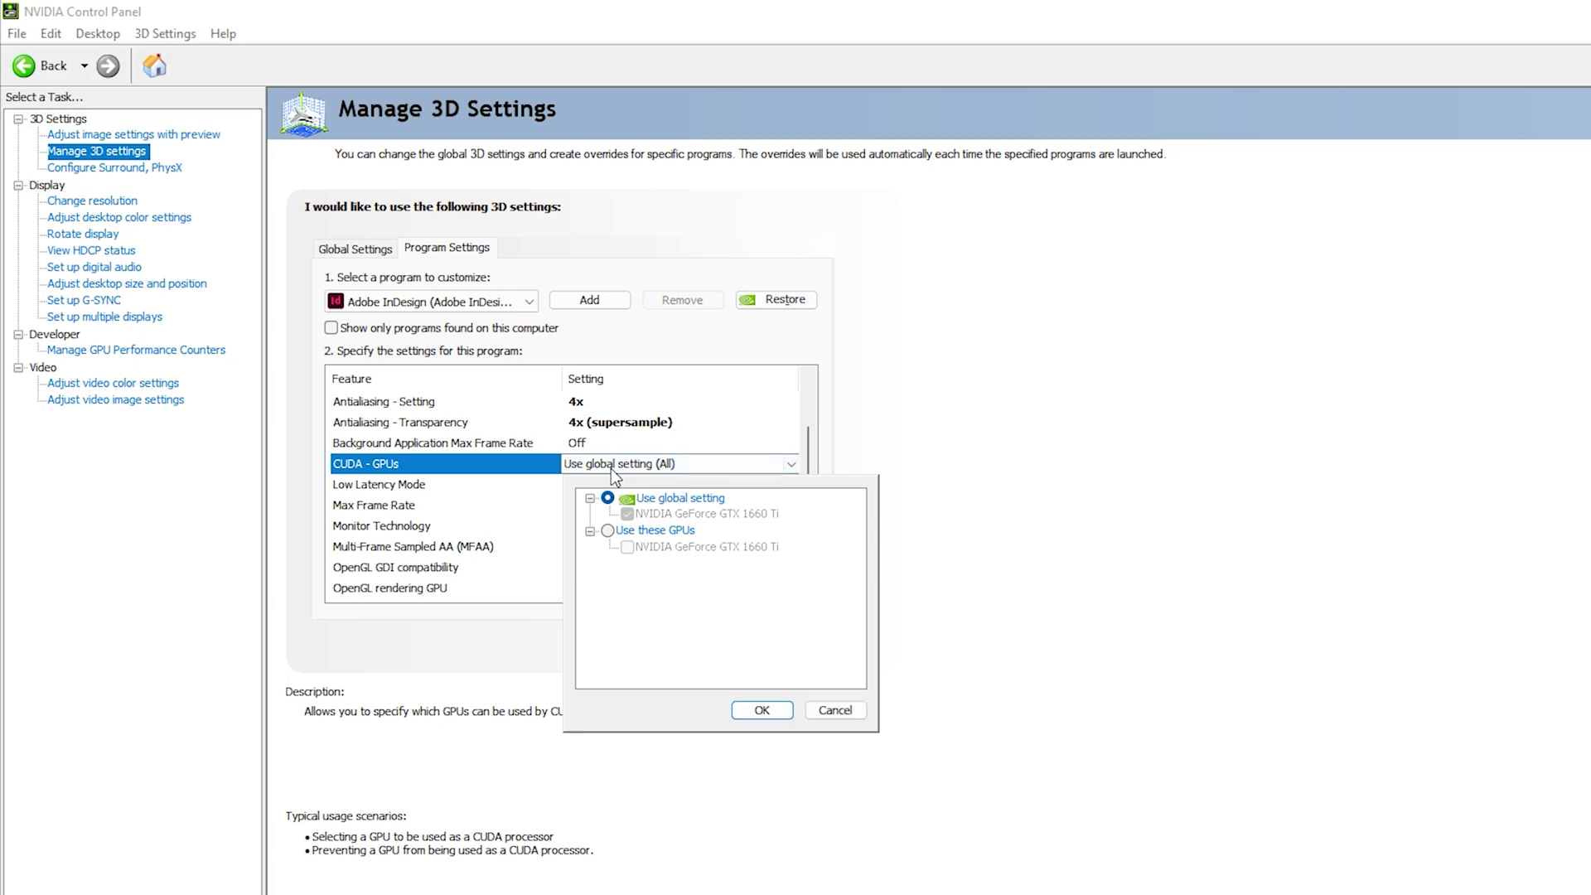
pyautogui.click(608, 530)
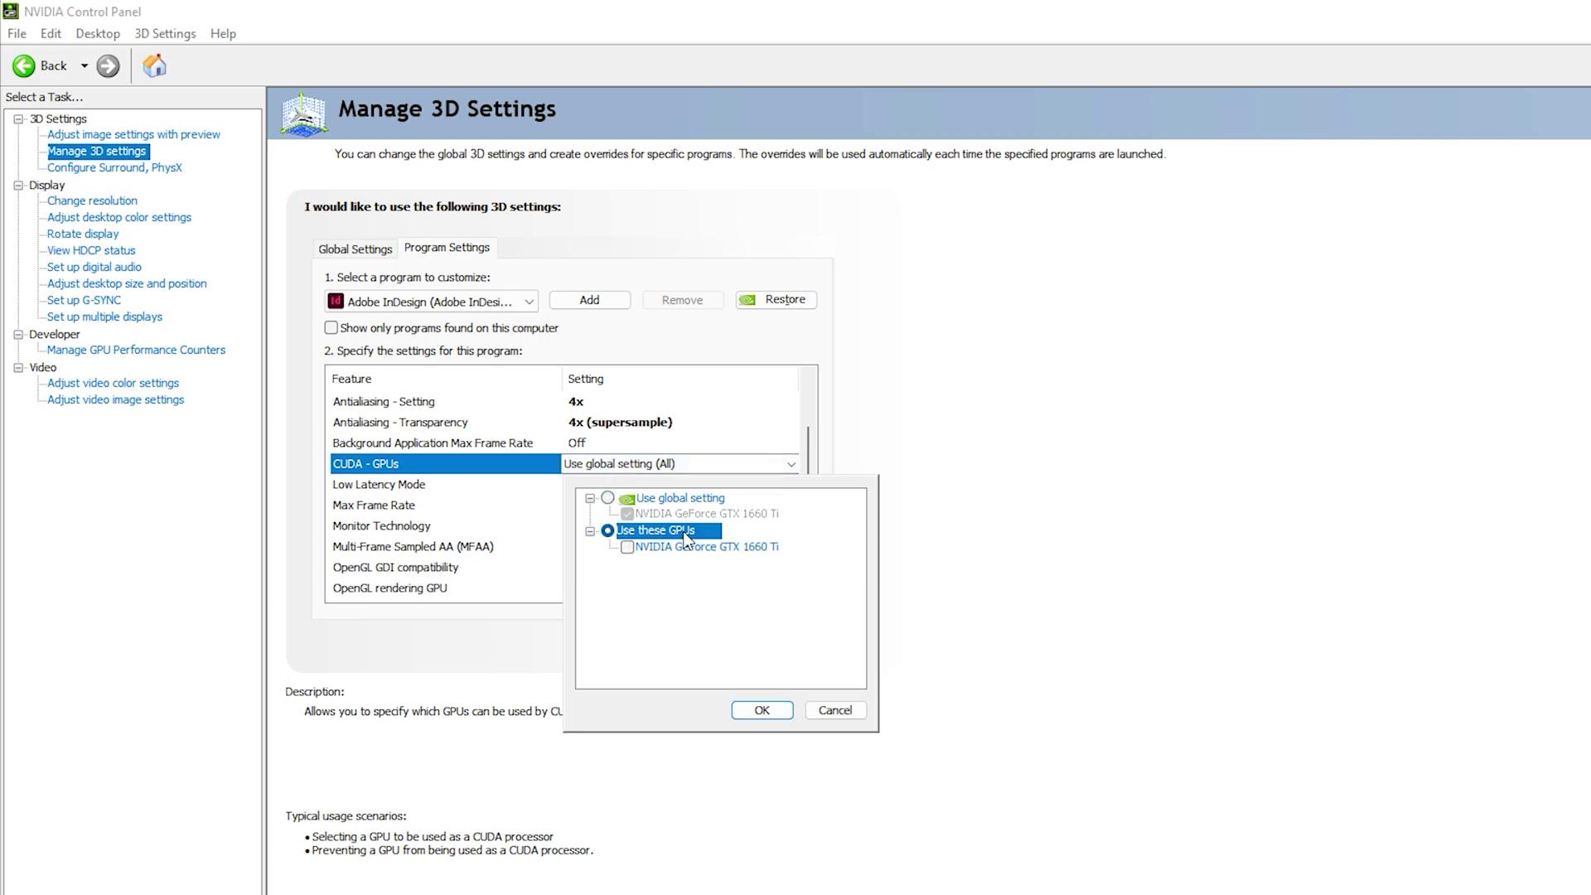
pyautogui.click(627, 547)
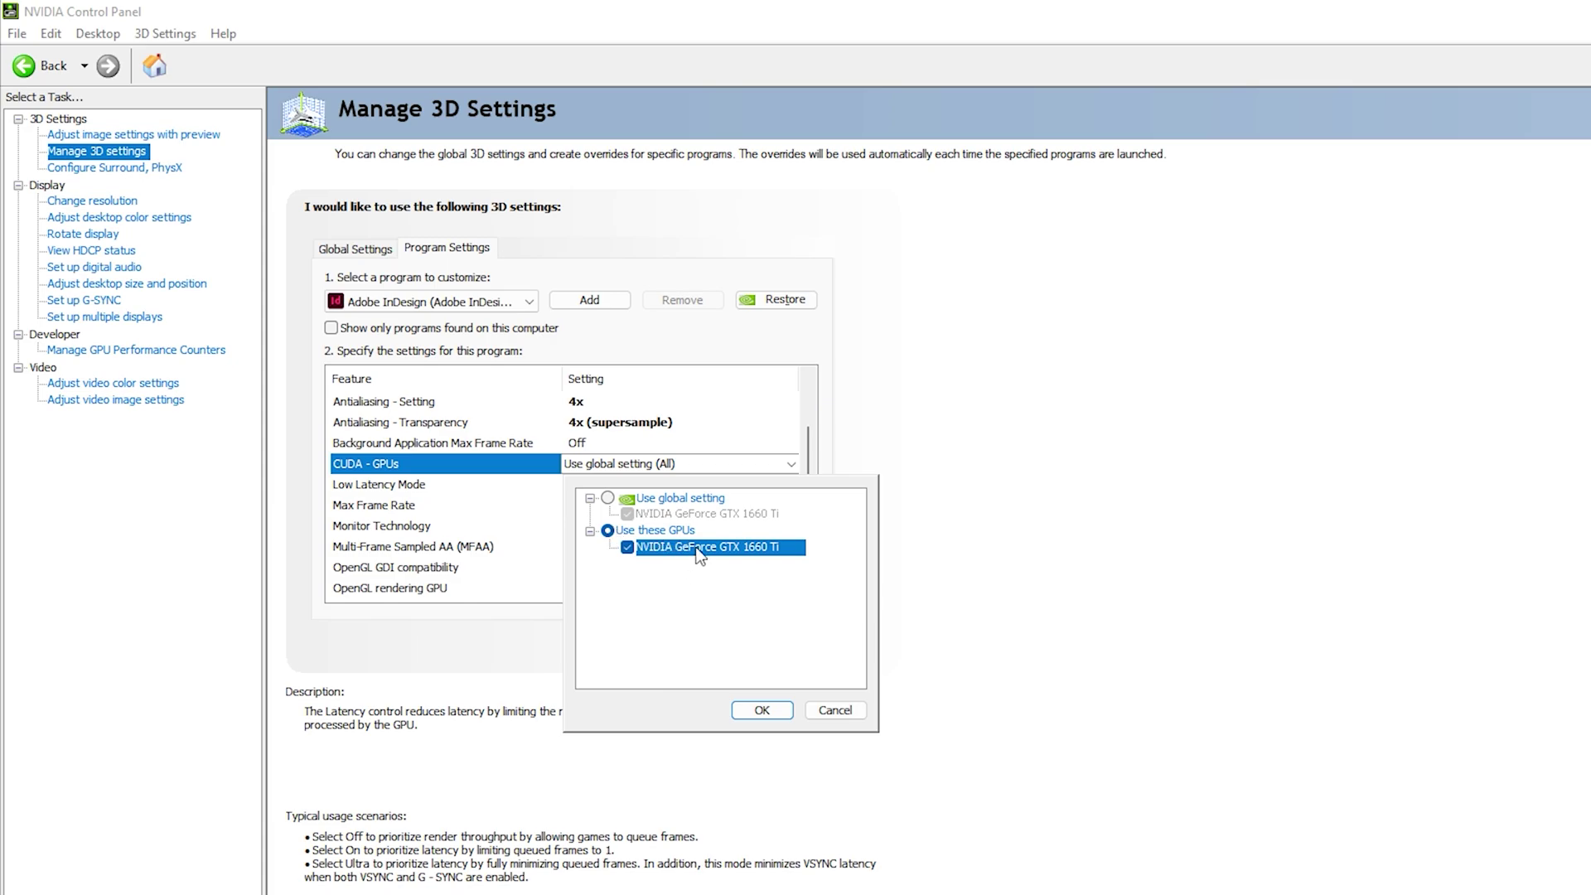
pyautogui.click(762, 710)
# Turn Low Latency Mode off and Multi-Frame Sampled AA (MFAA) on
pyautogui.scroll(-3, 420, 450)
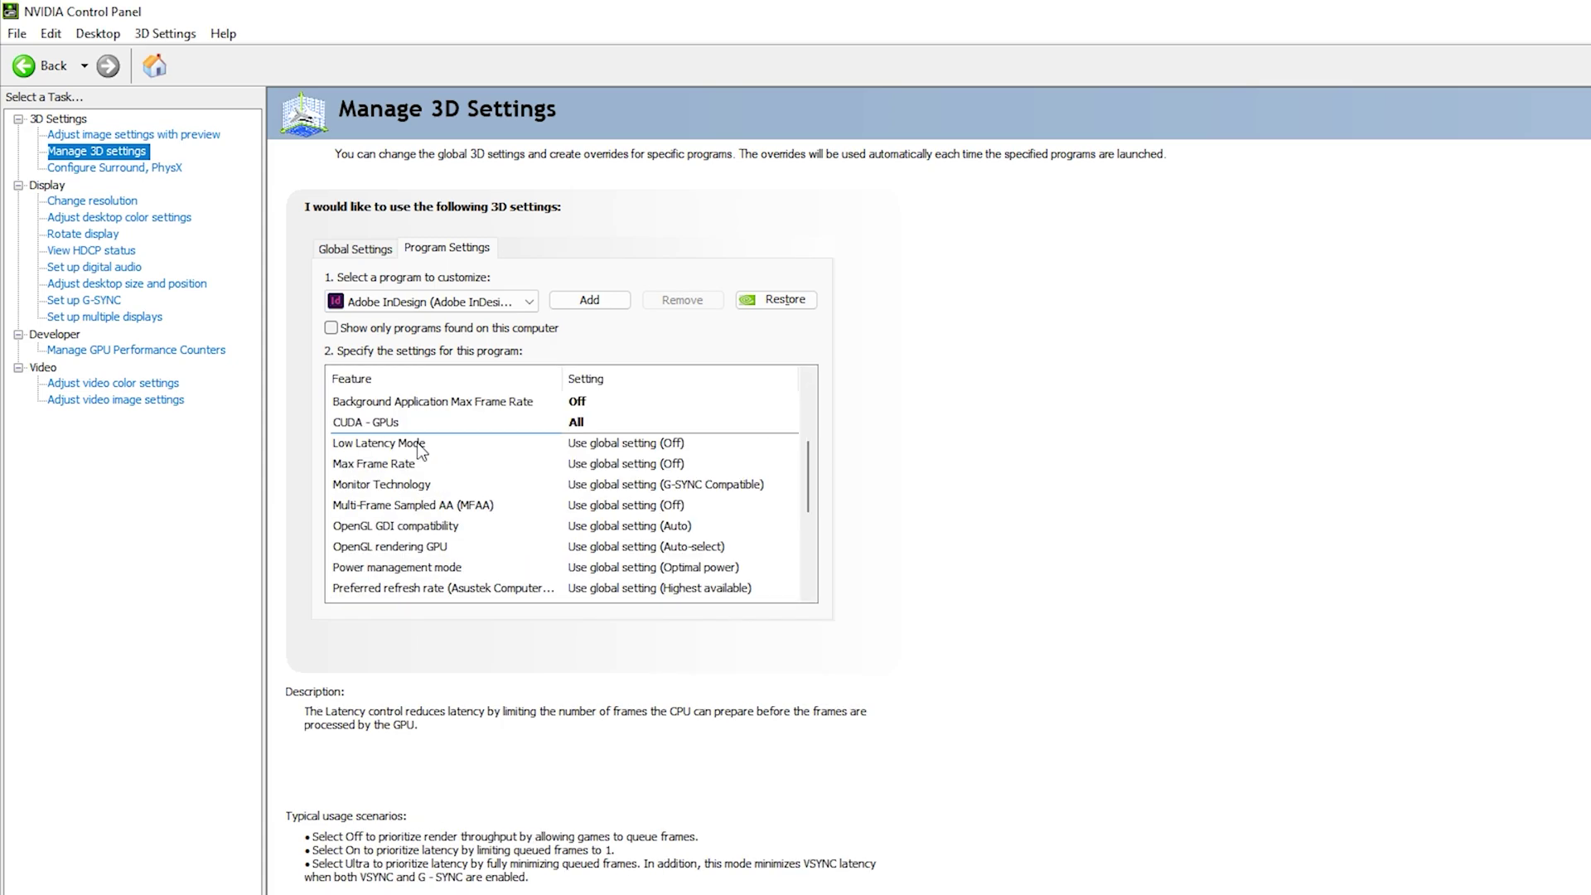
pyautogui.click(420, 447)
pyautogui.click(607, 453)
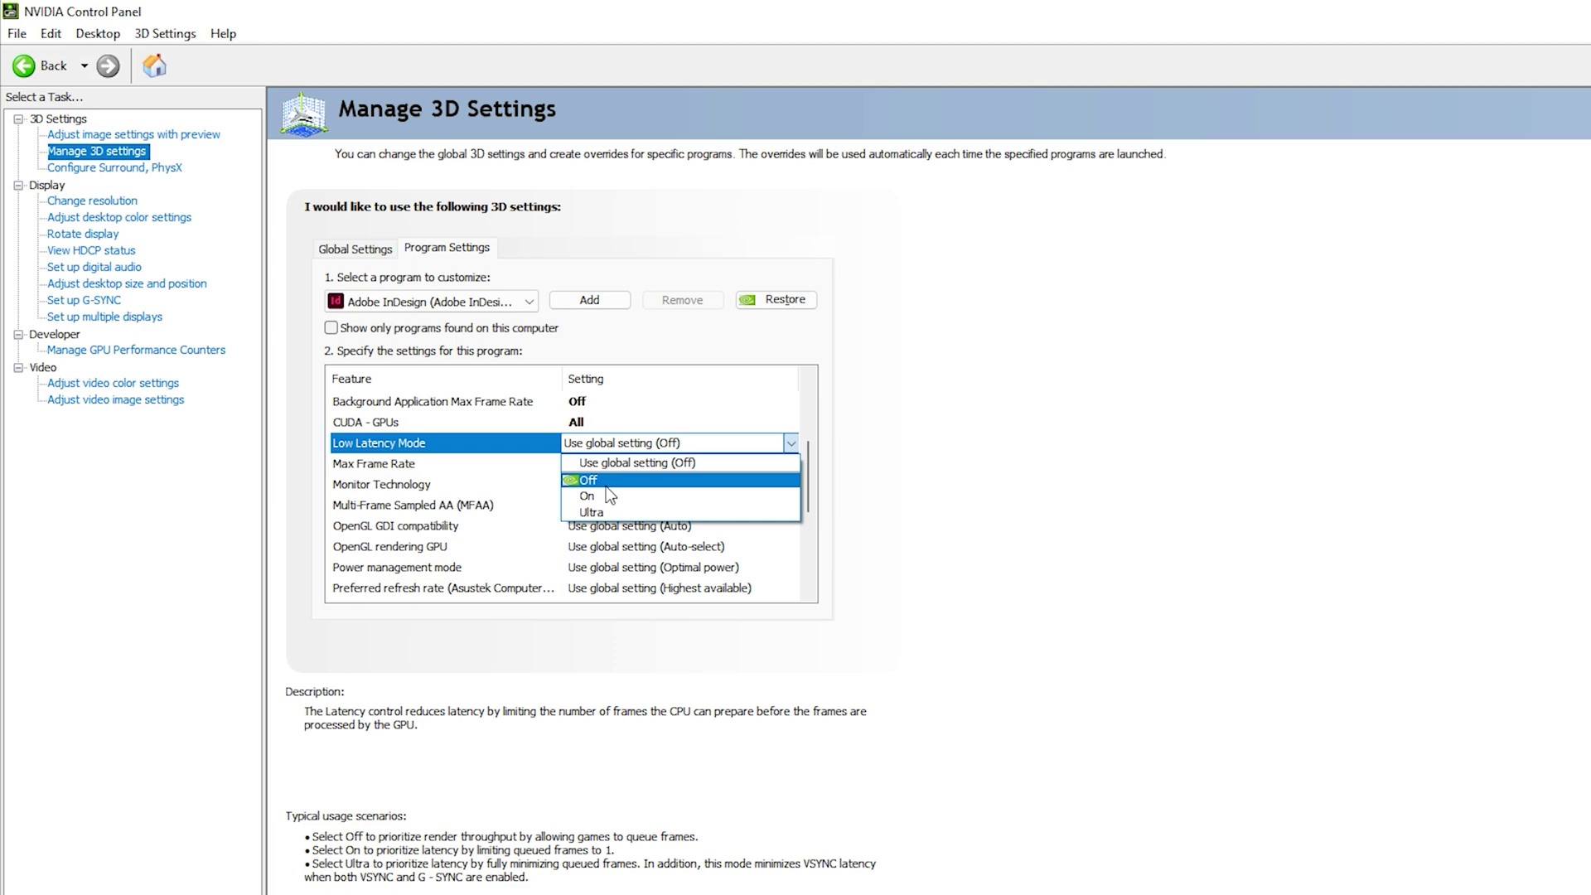
pyautogui.click(610, 480)
pyautogui.scroll(-1, 812, 431)
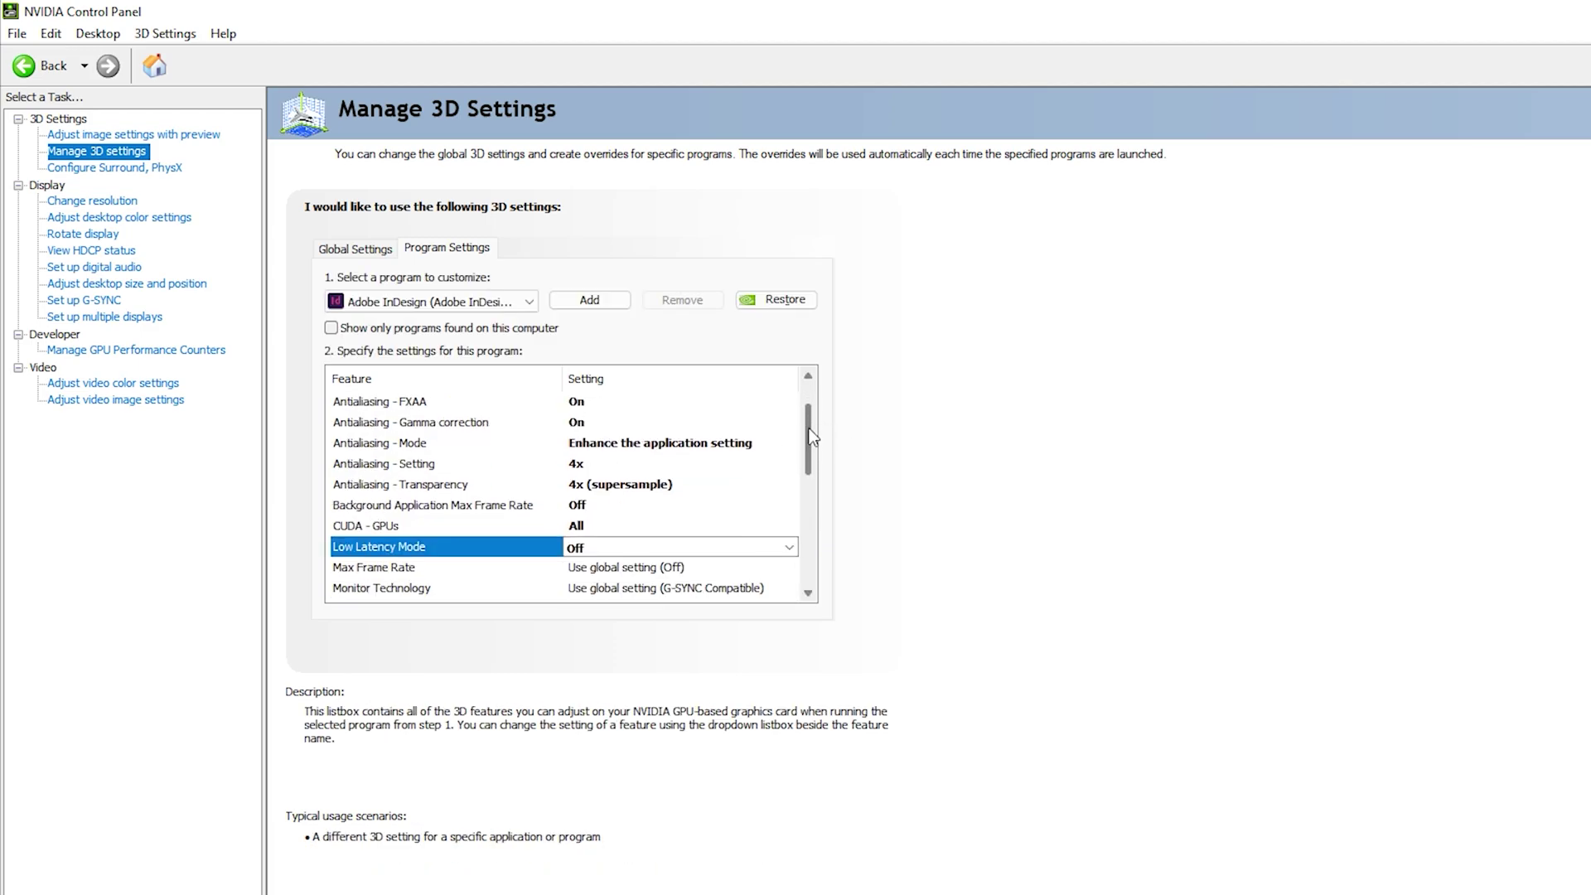
pyautogui.scroll(-1, 811, 438)
pyautogui.scroll(-1, 811, 462)
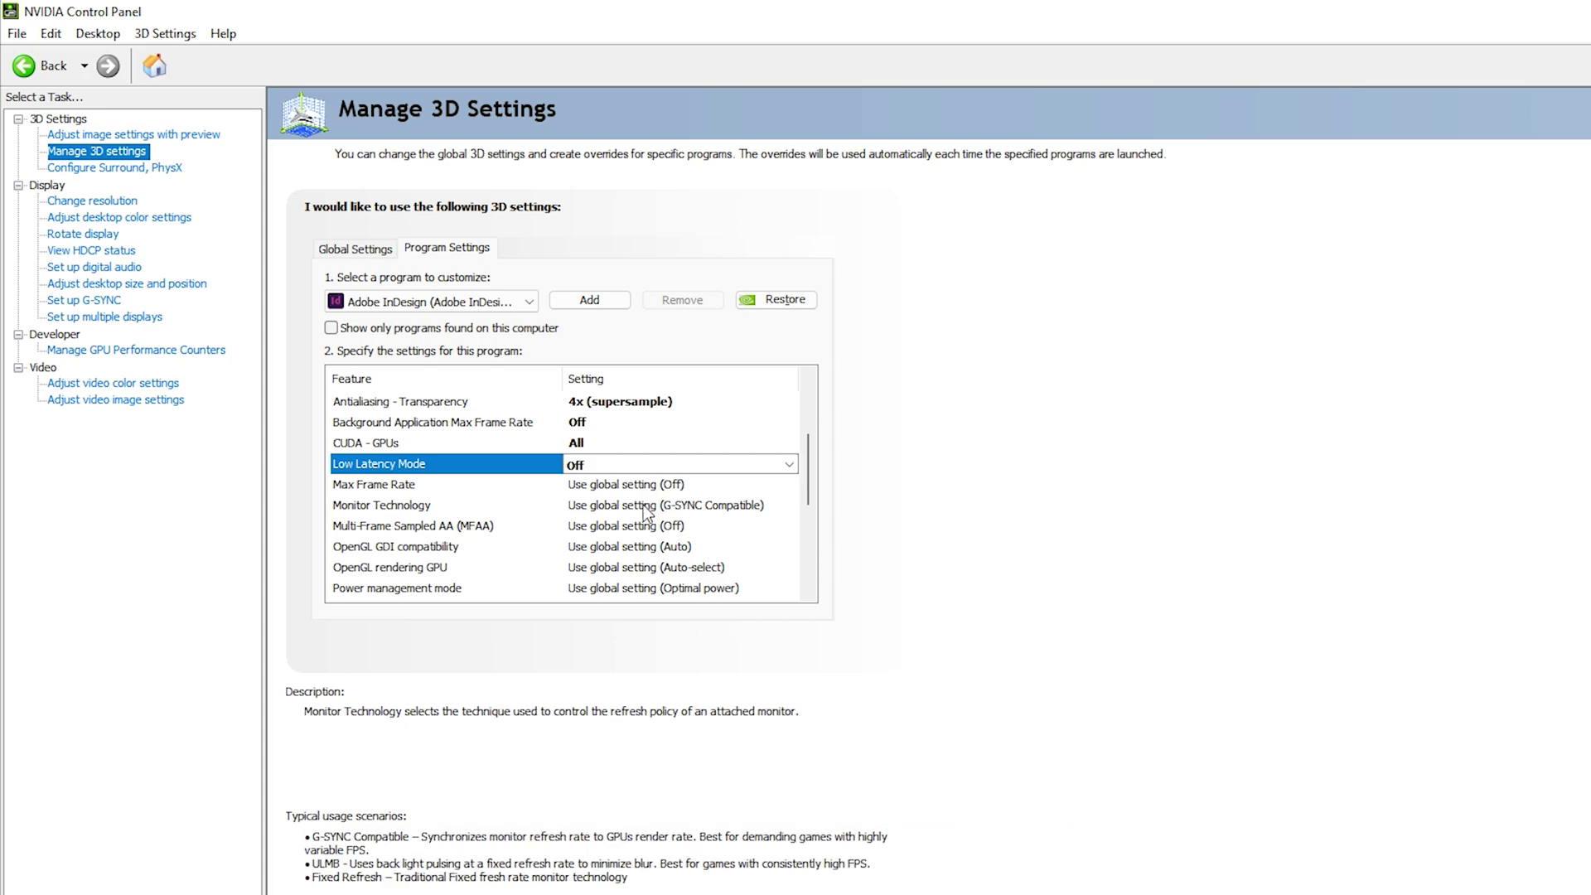
pyautogui.click(647, 526)
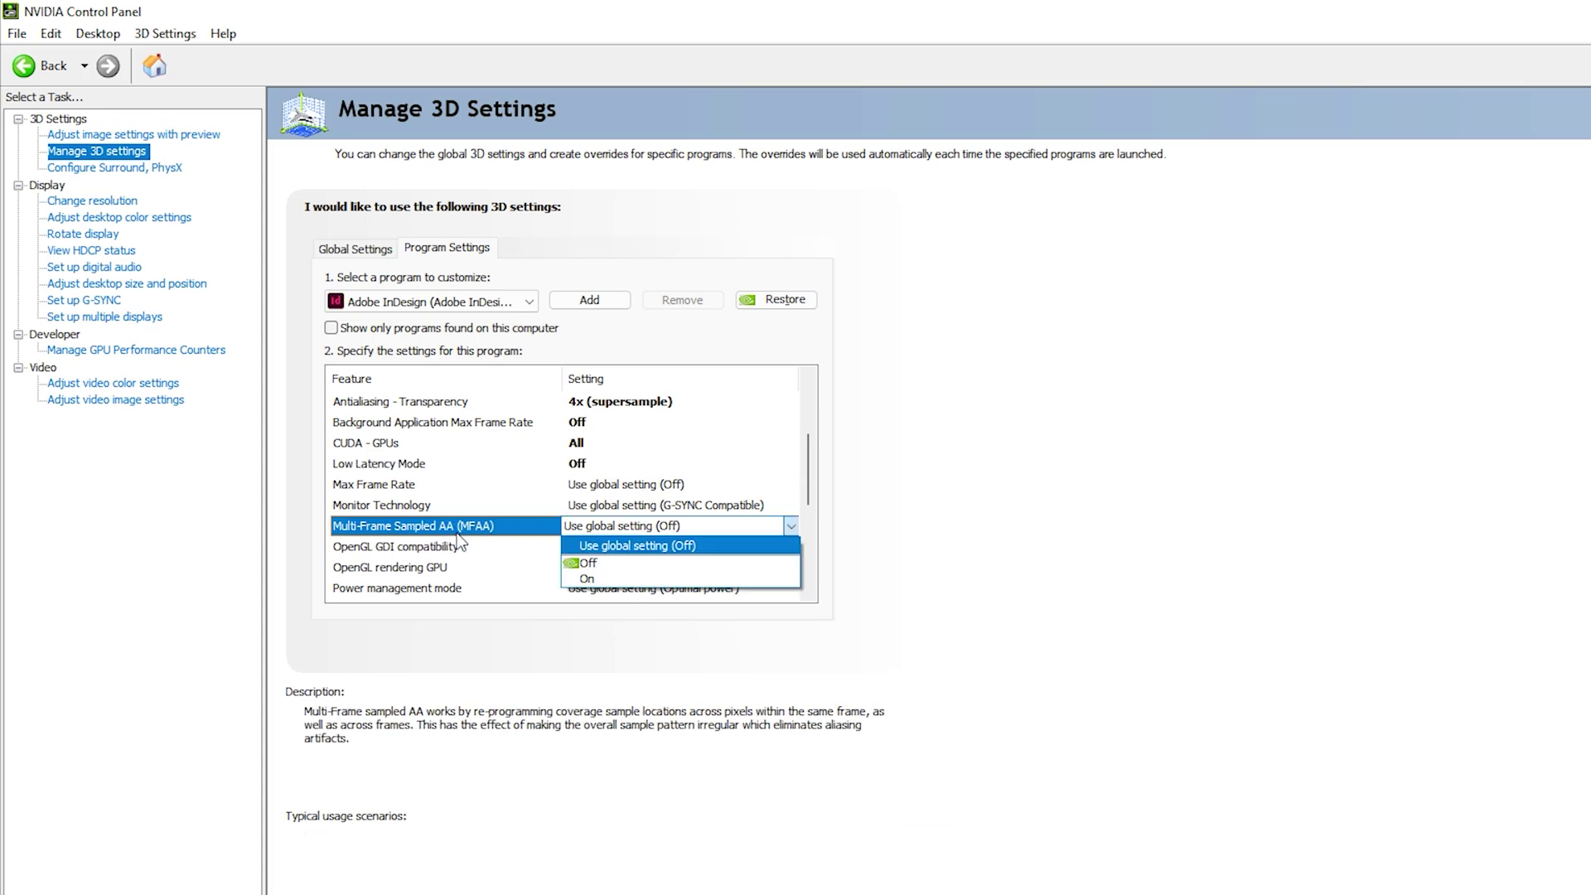
pyautogui.click(617, 580)
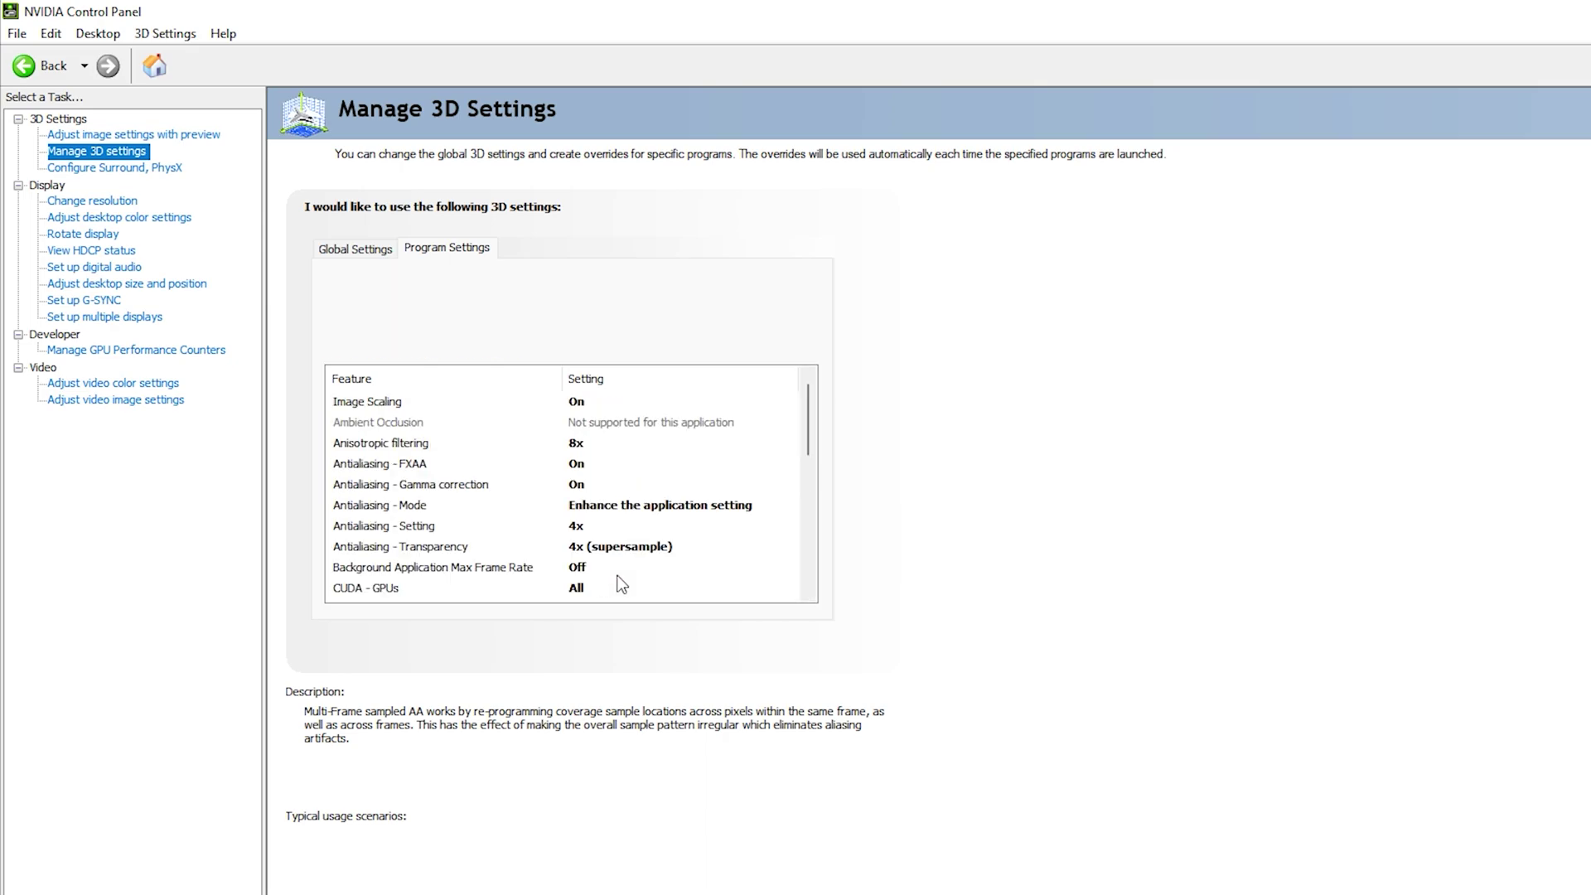
# Set OpenGL GDI compatibility to Prefer performance and bring up the OpenGL rendering GPU choices
pyautogui.scroll(-4, 622, 538)
pyautogui.click(404, 468)
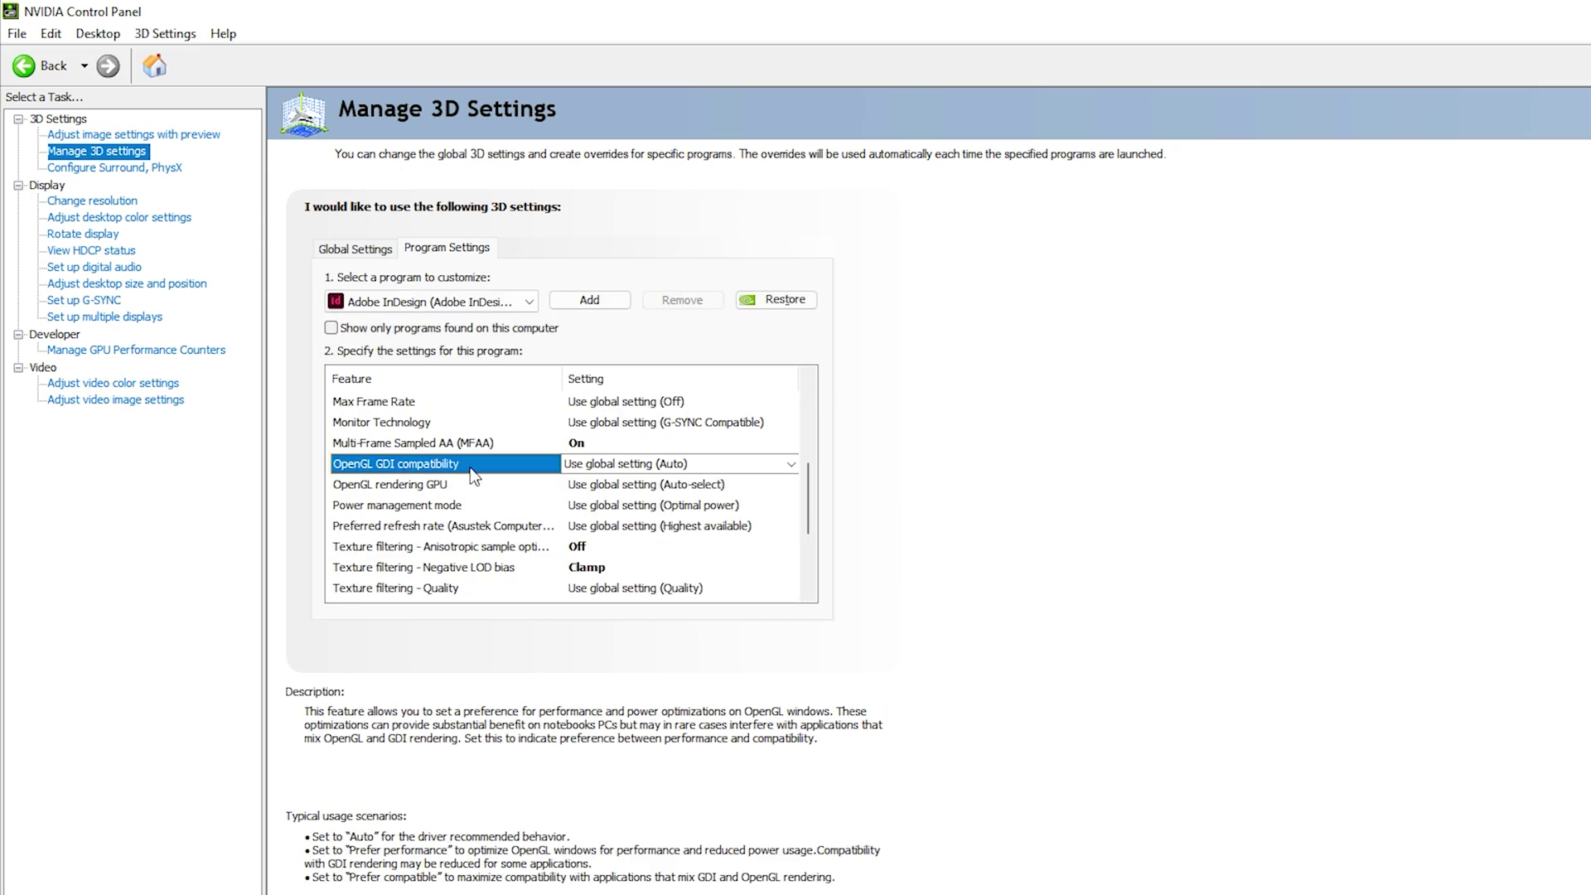
pyautogui.click(451, 484)
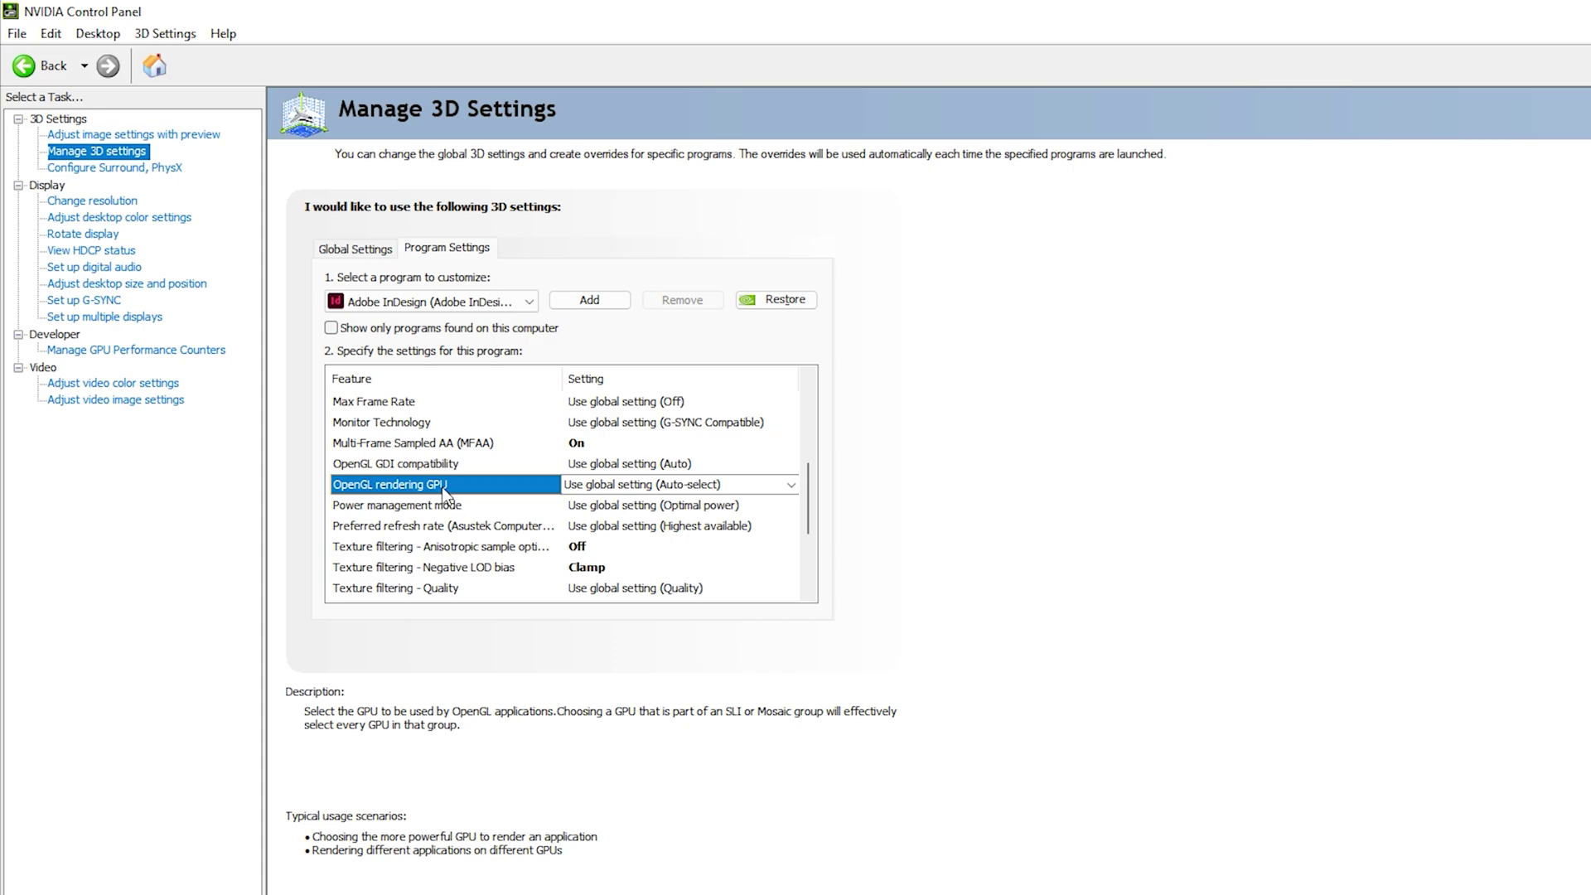
pyautogui.click(457, 466)
pyautogui.click(622, 464)
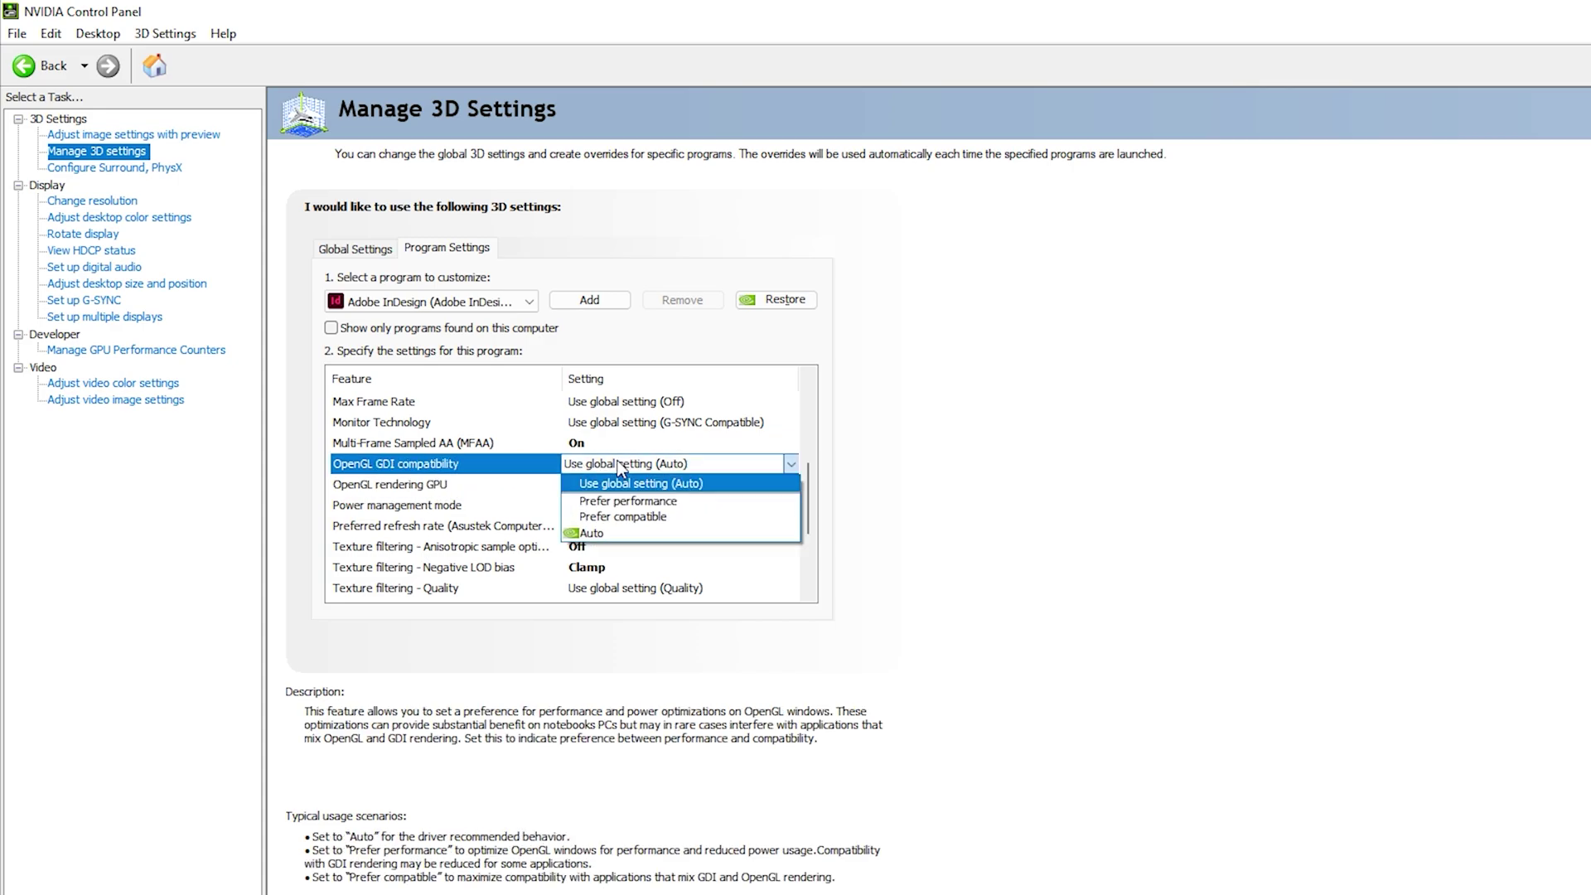
pyautogui.click(678, 501)
pyautogui.scroll(-1, 419, 550)
pyautogui.click(420, 550)
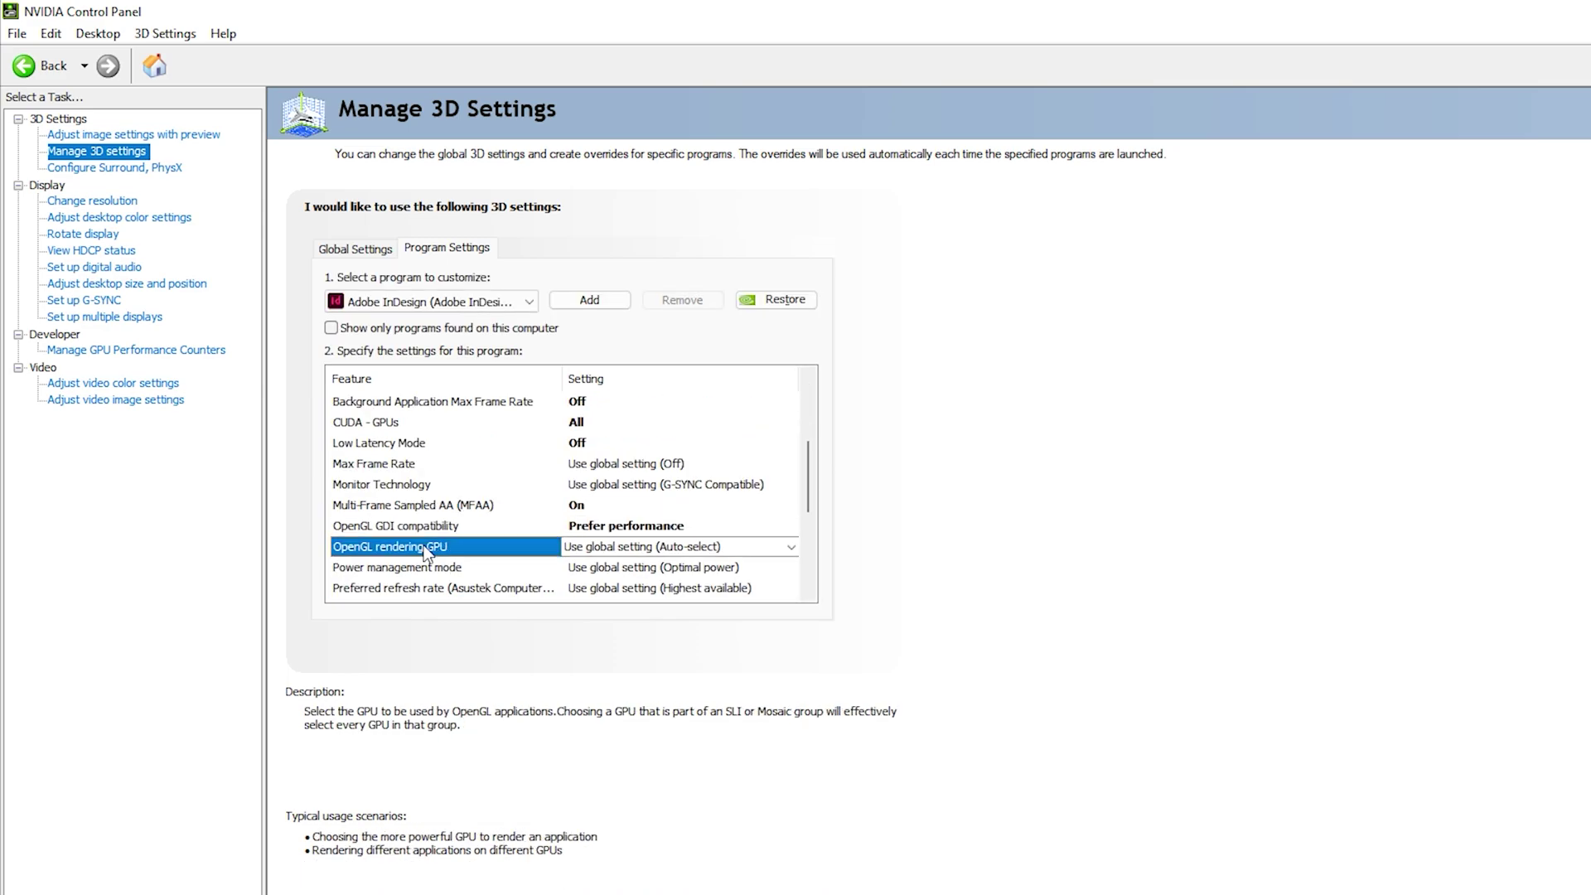
pyautogui.click(584, 549)
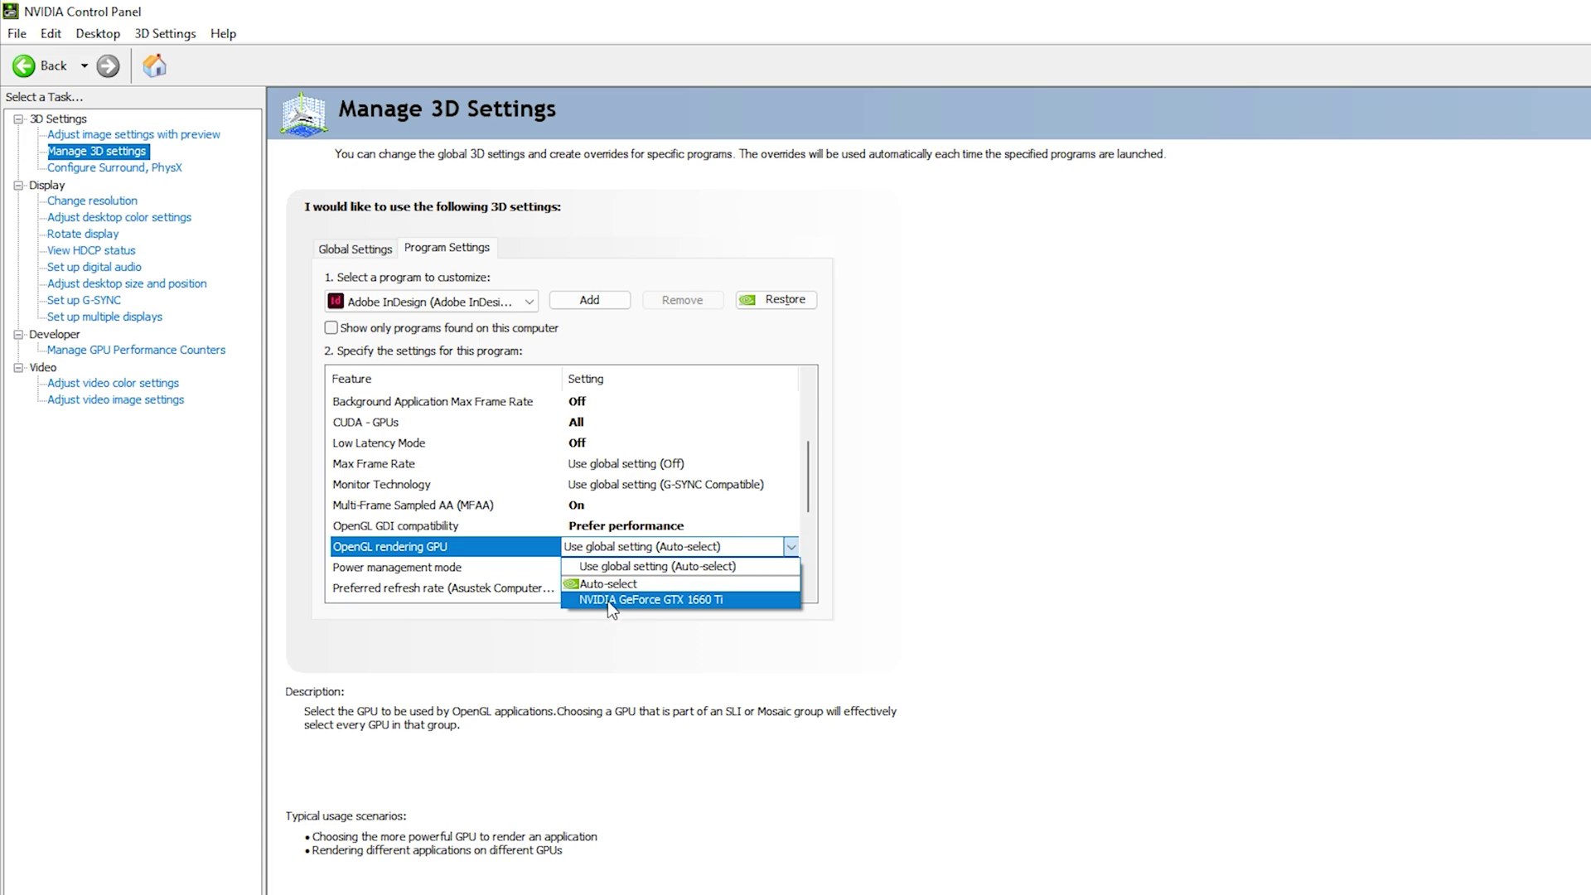
# Use the GTX 1660 Ti for OpenGL rendering and set power management to Prefer maximum performance
pyautogui.click(710, 599)
pyautogui.scroll(-2, 519, 497)
pyautogui.click(513, 464)
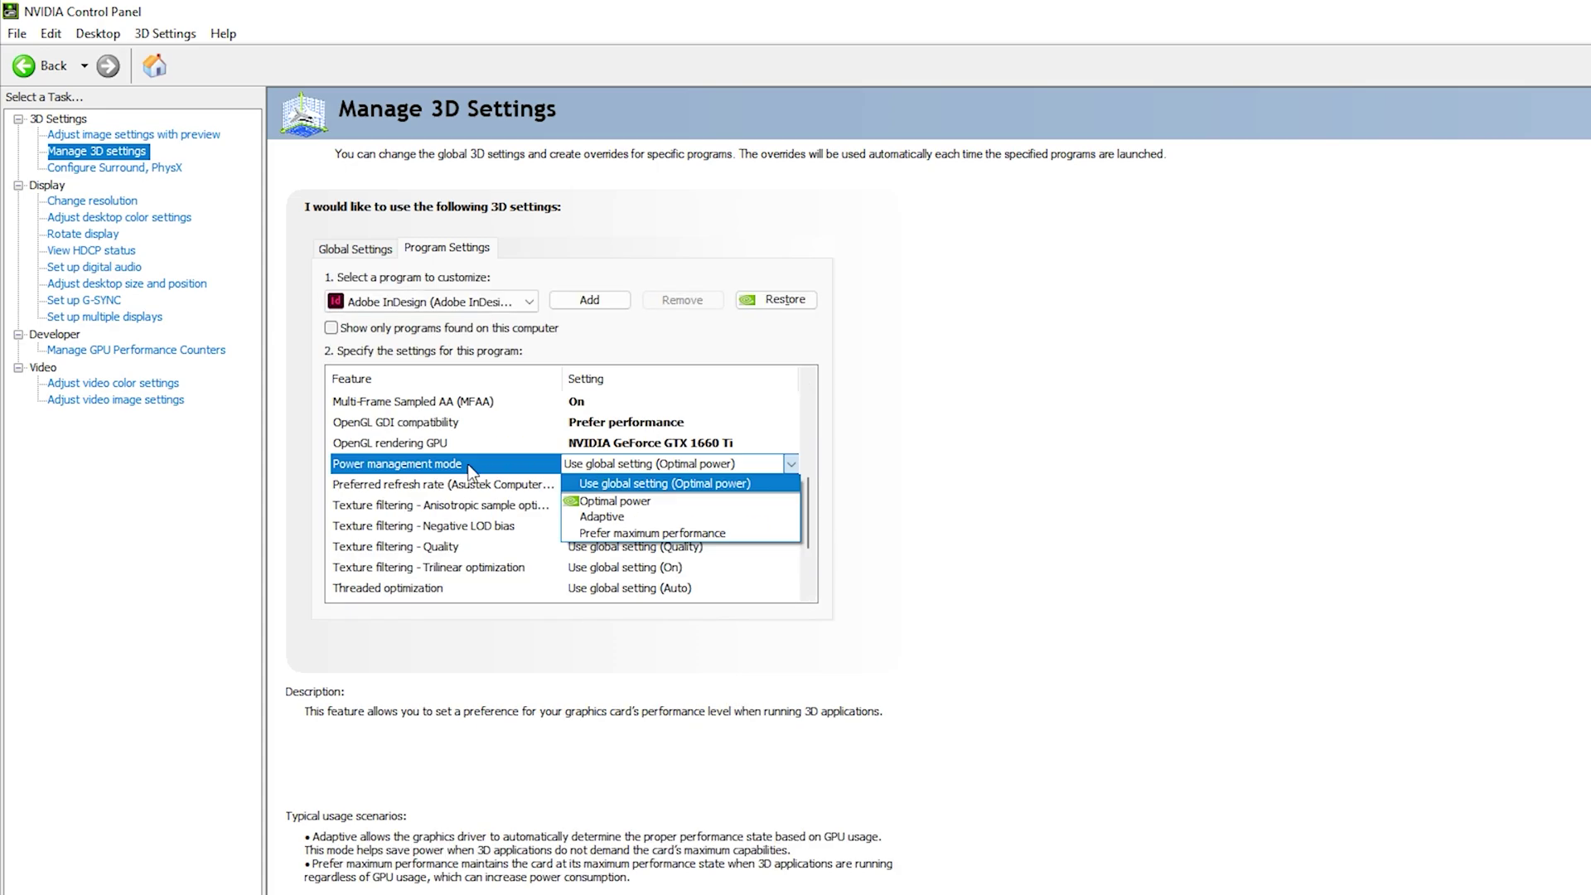
pyautogui.click(627, 534)
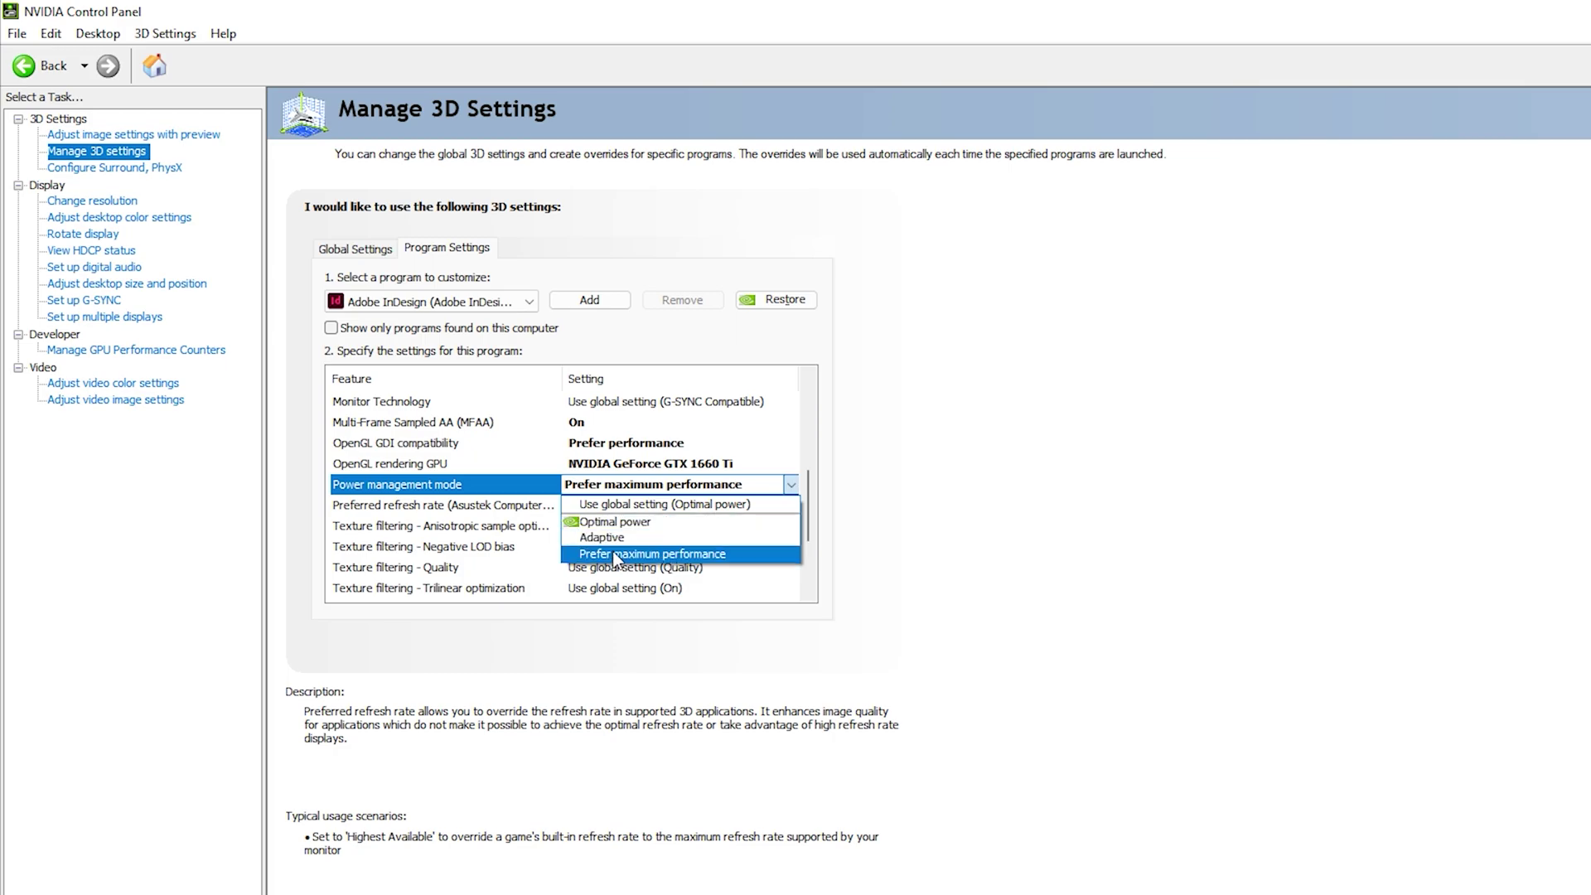
pyautogui.click(688, 555)
# Turn Anisotropic sample optimization on
pyautogui.click(613, 504)
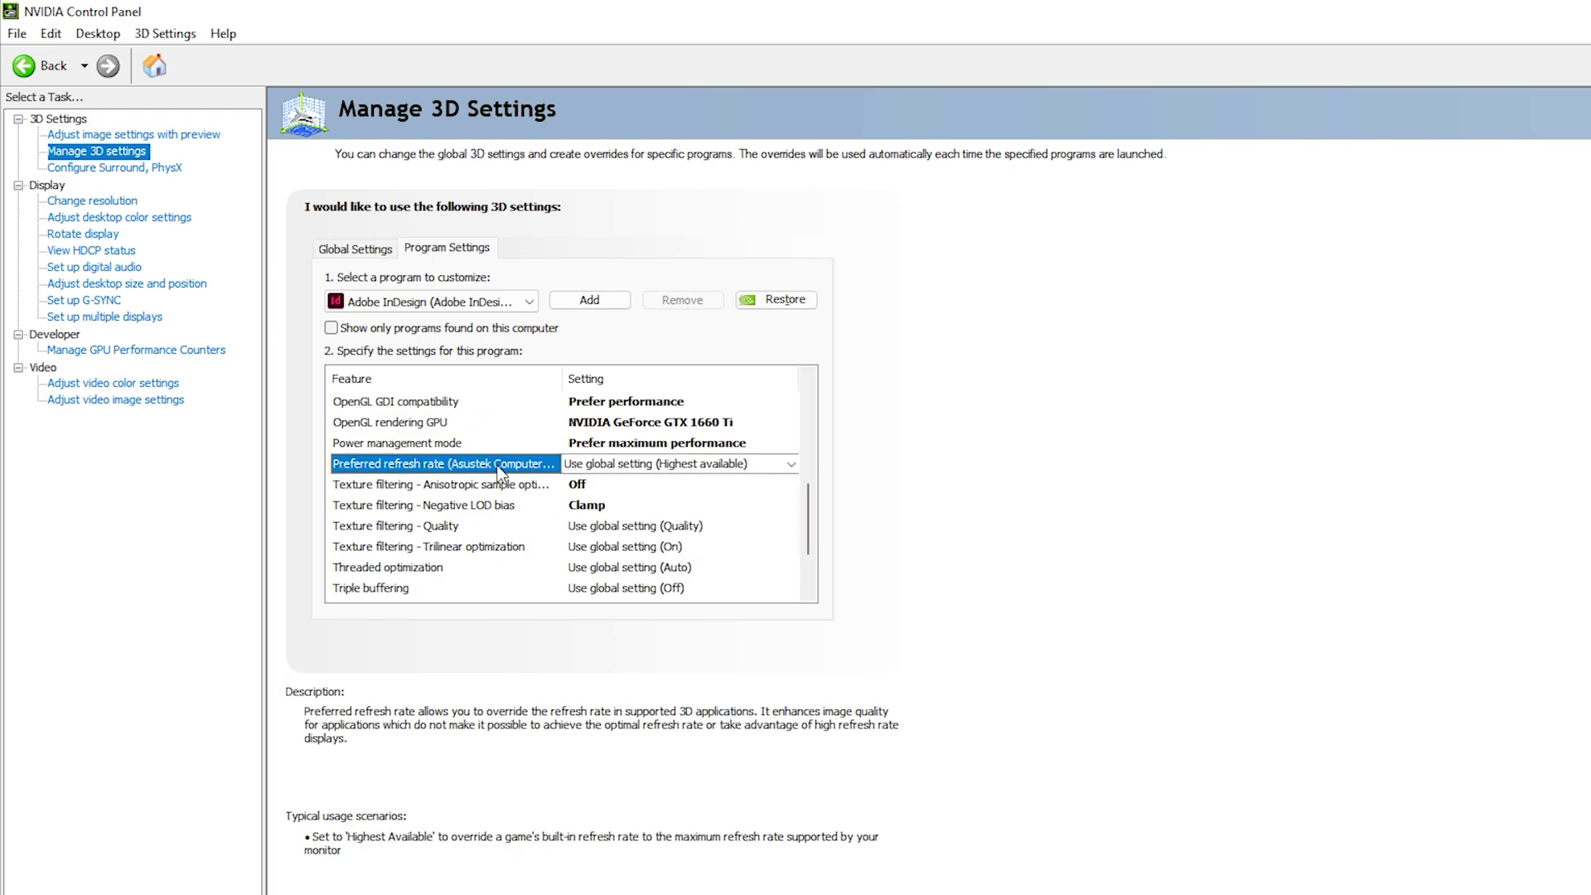
pyautogui.click(469, 488)
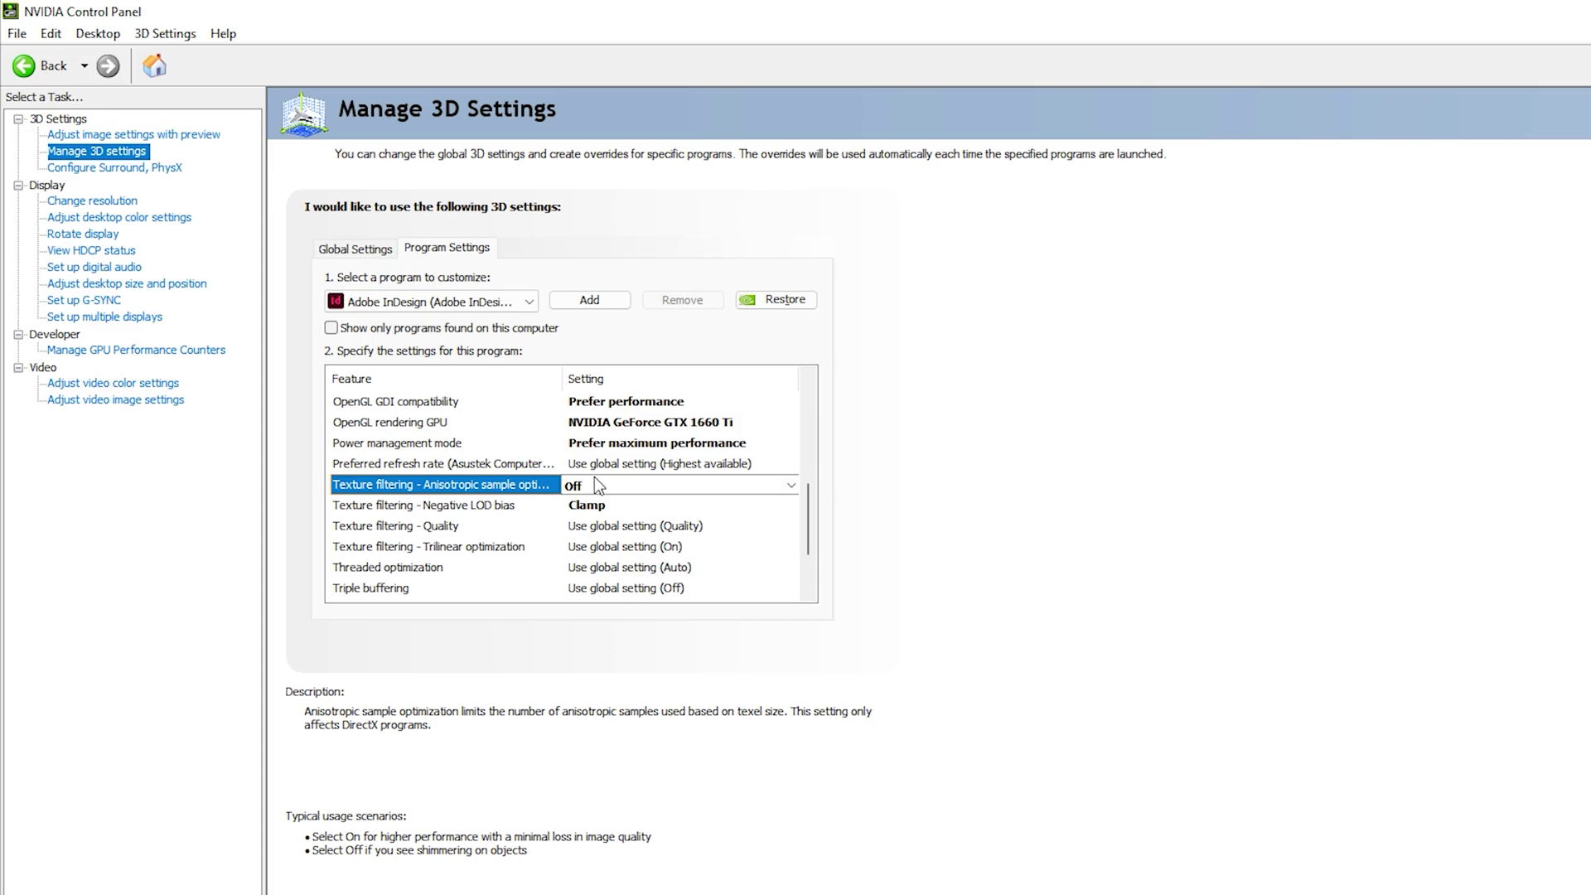
pyautogui.click(594, 483)
pyautogui.click(586, 537)
pyautogui.scroll(2, 621, 539)
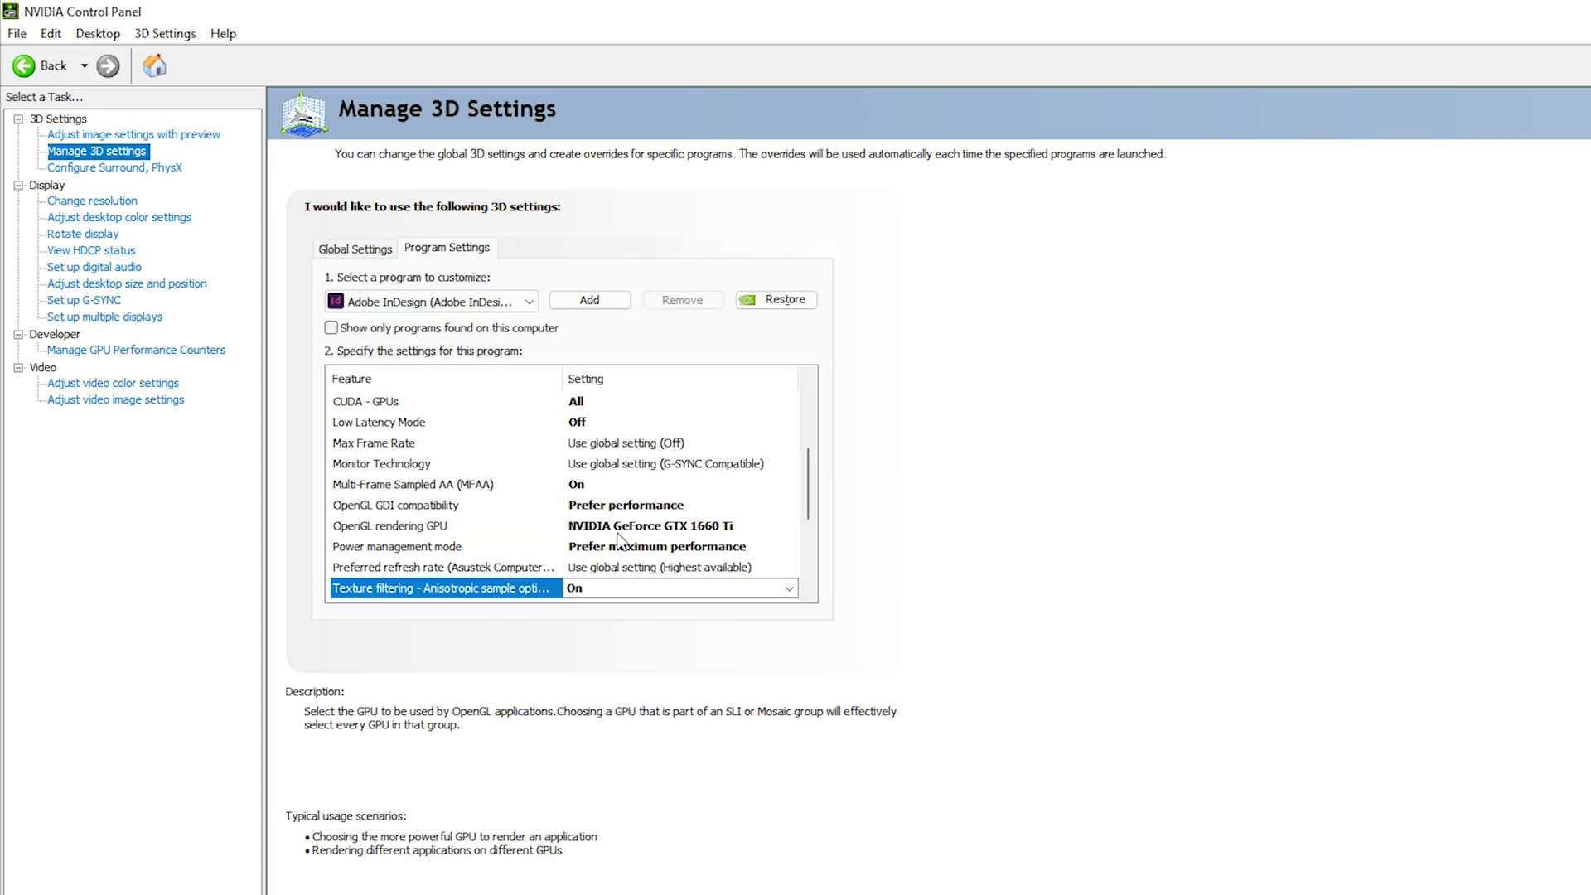
pyautogui.moveTo(808, 464); pyautogui.dragTo(810, 492)
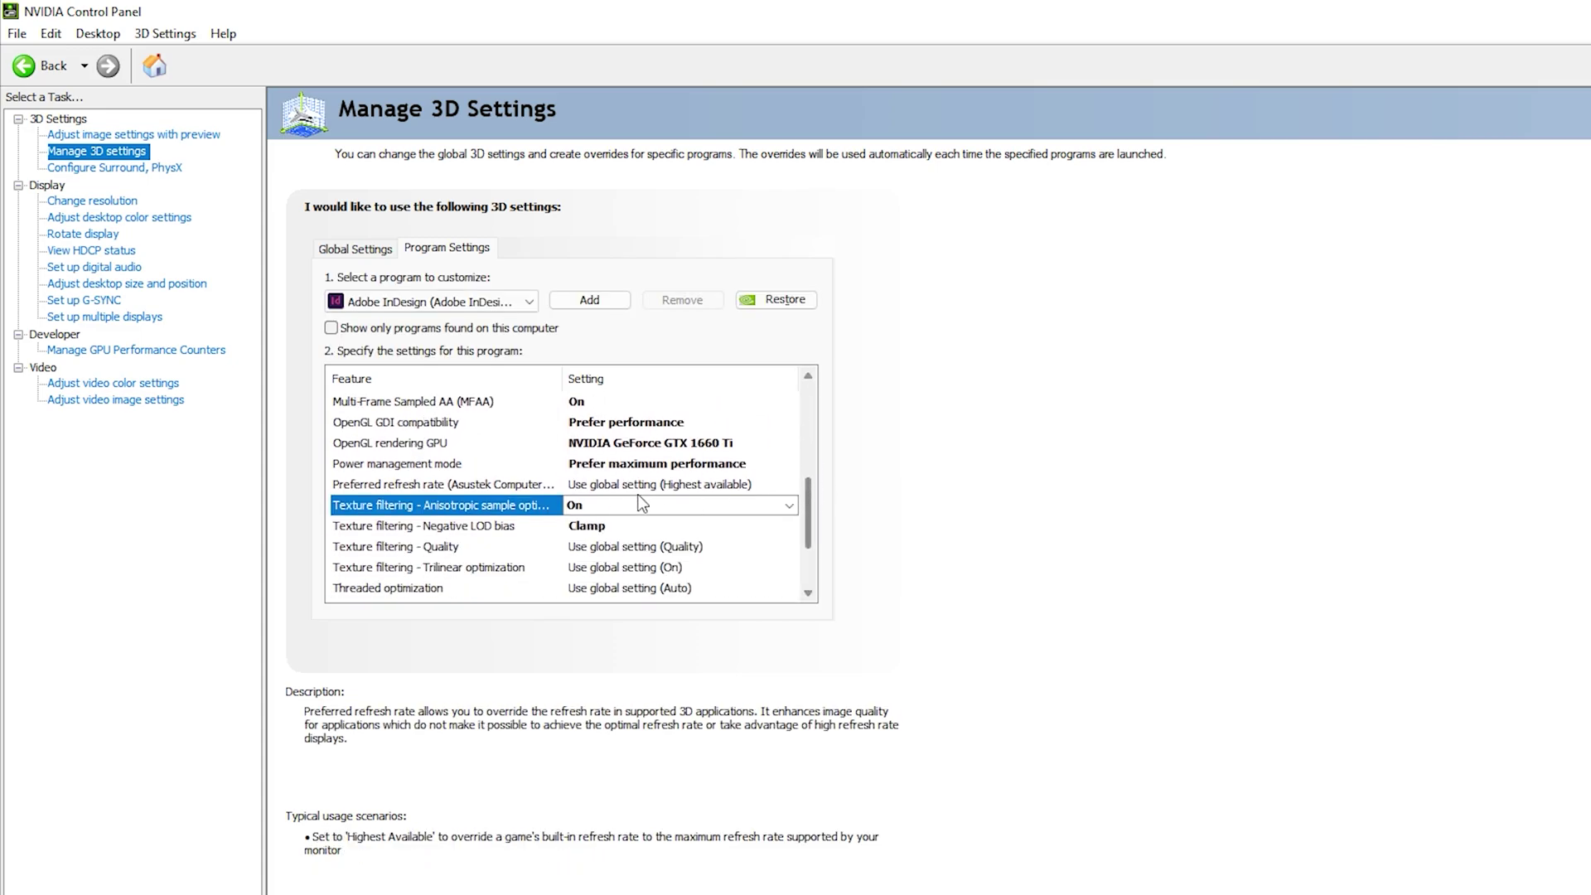
pyautogui.click(603, 509)
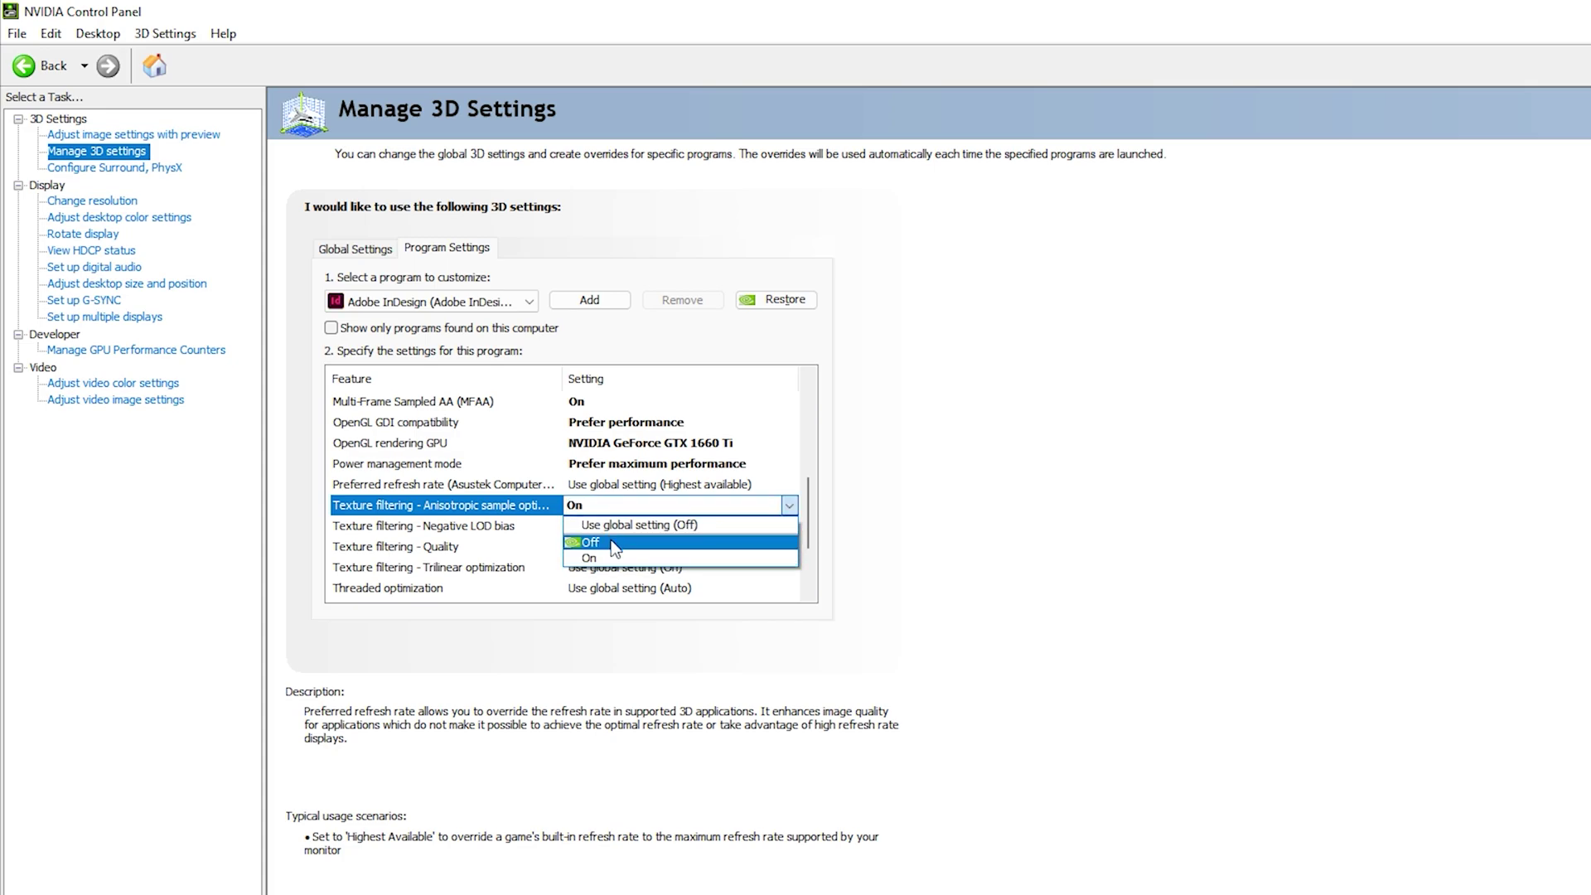
pyautogui.click(412, 528)
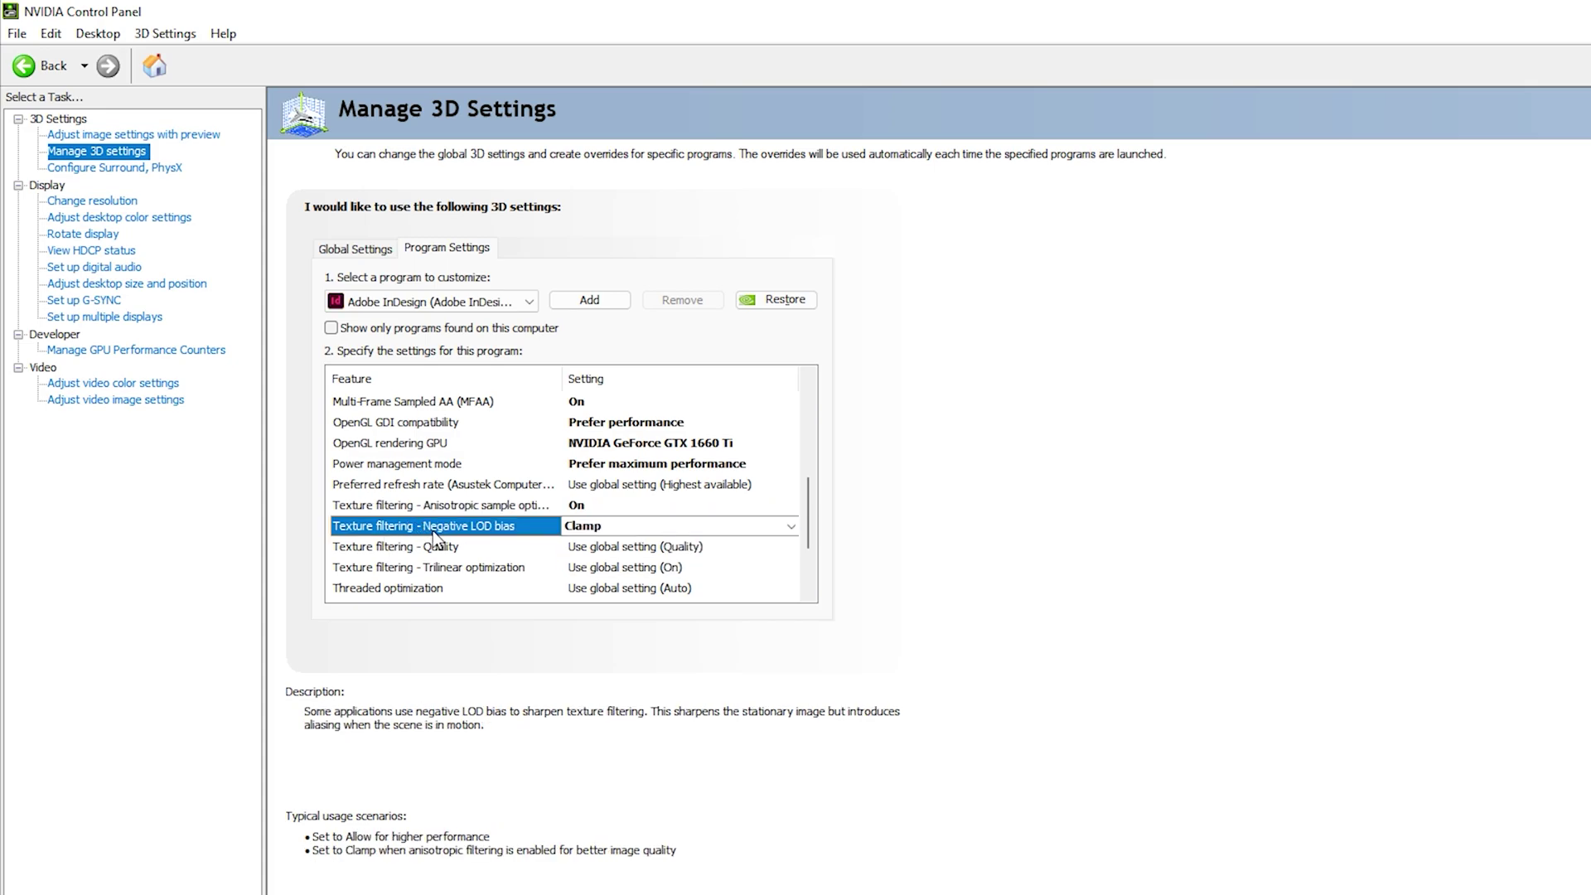
# Keep Texture filtering - Negative LOD bias at Clamp
pyautogui.click(580, 533)
pyautogui.click(610, 579)
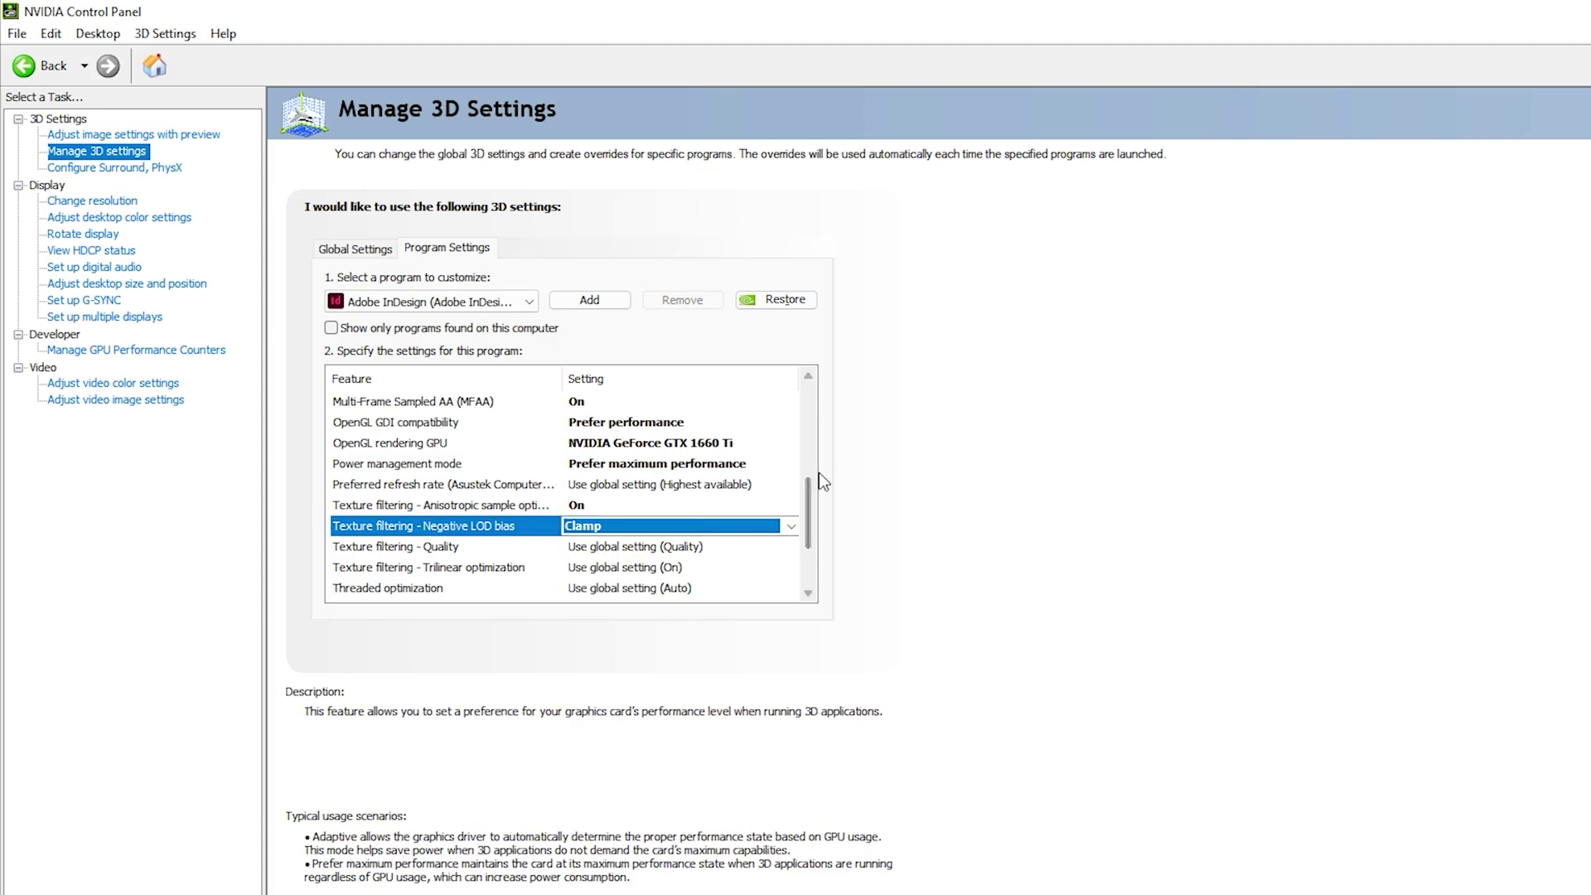
pyautogui.scroll(-2, 810, 491)
pyautogui.click(429, 444)
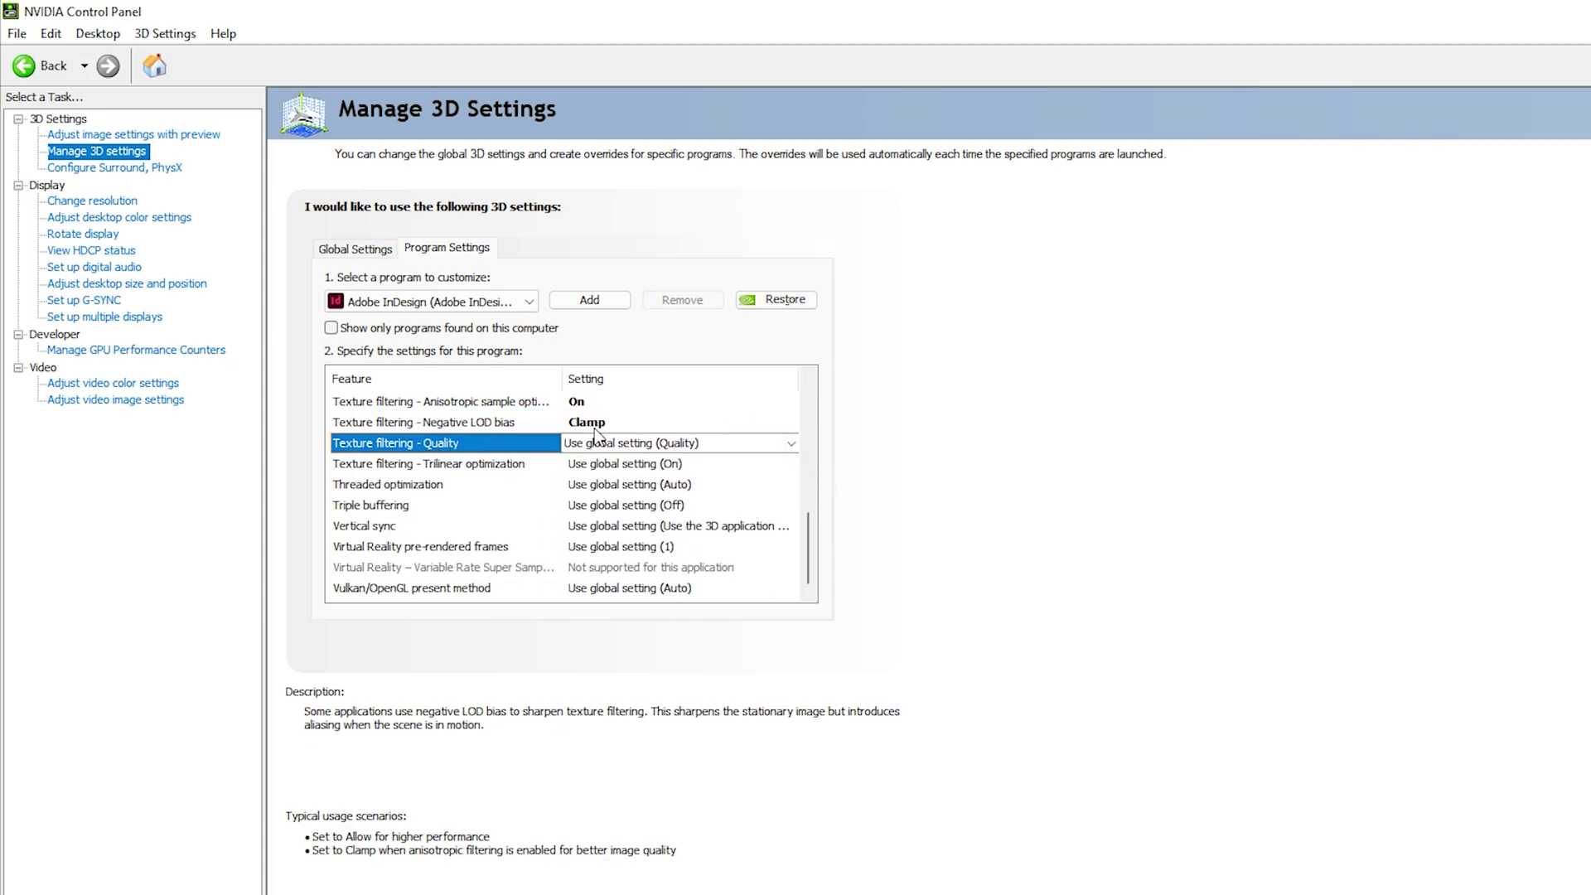
# Set texture filtering quality to High performance and turn trilinear optimization on
pyautogui.click(634, 444)
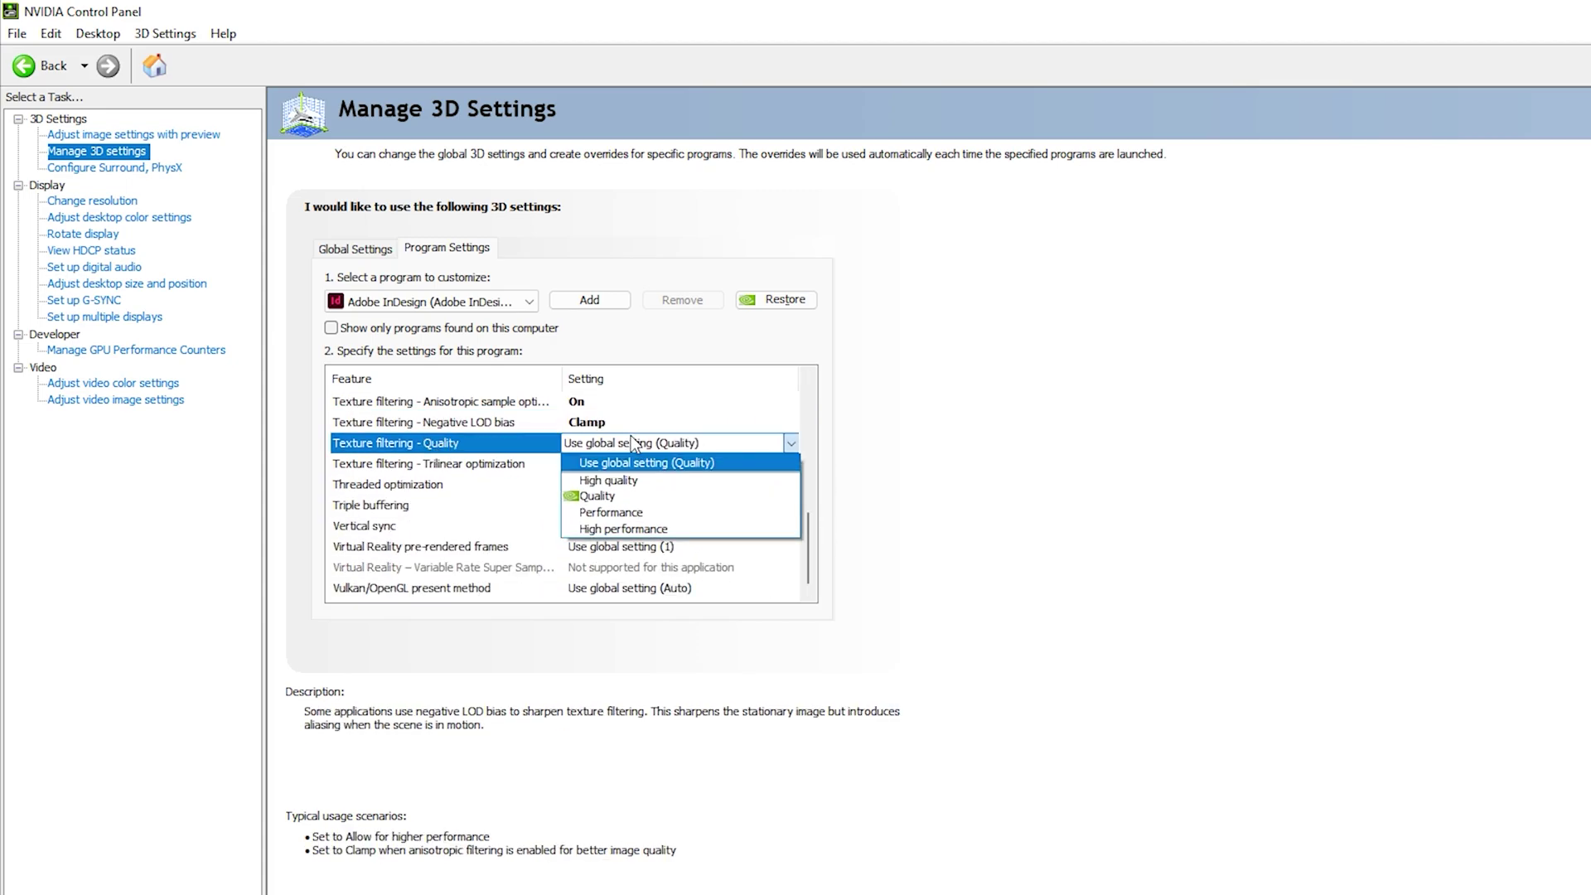
pyautogui.click(646, 530)
pyautogui.click(450, 468)
pyautogui.click(587, 466)
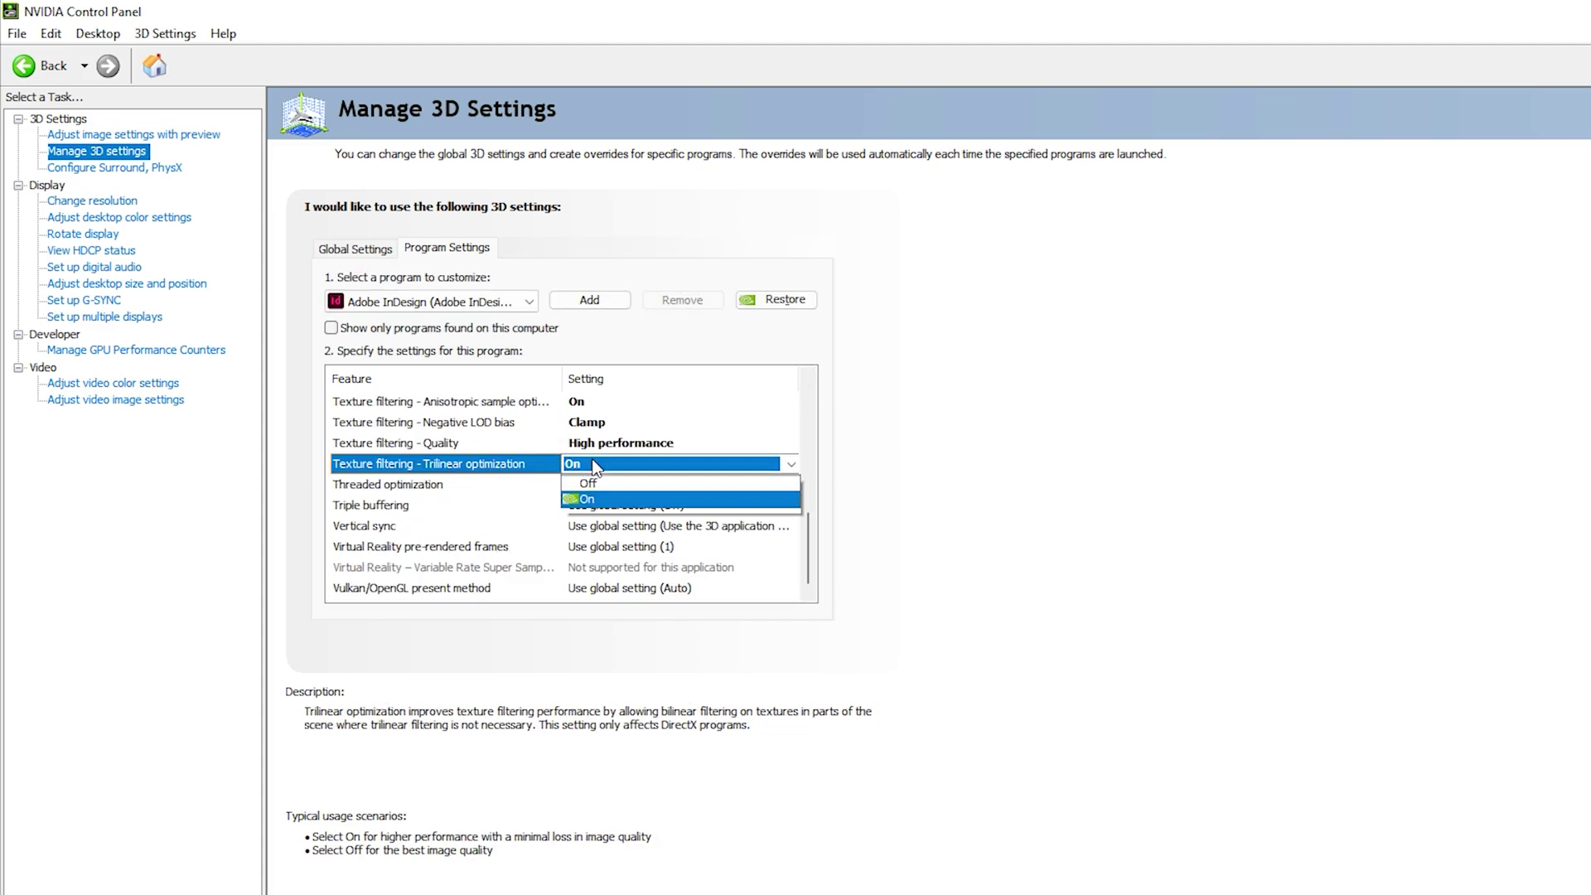
pyautogui.click(580, 520)
# Turn threaded optimization and triple buffering on
pyautogui.click(462, 487)
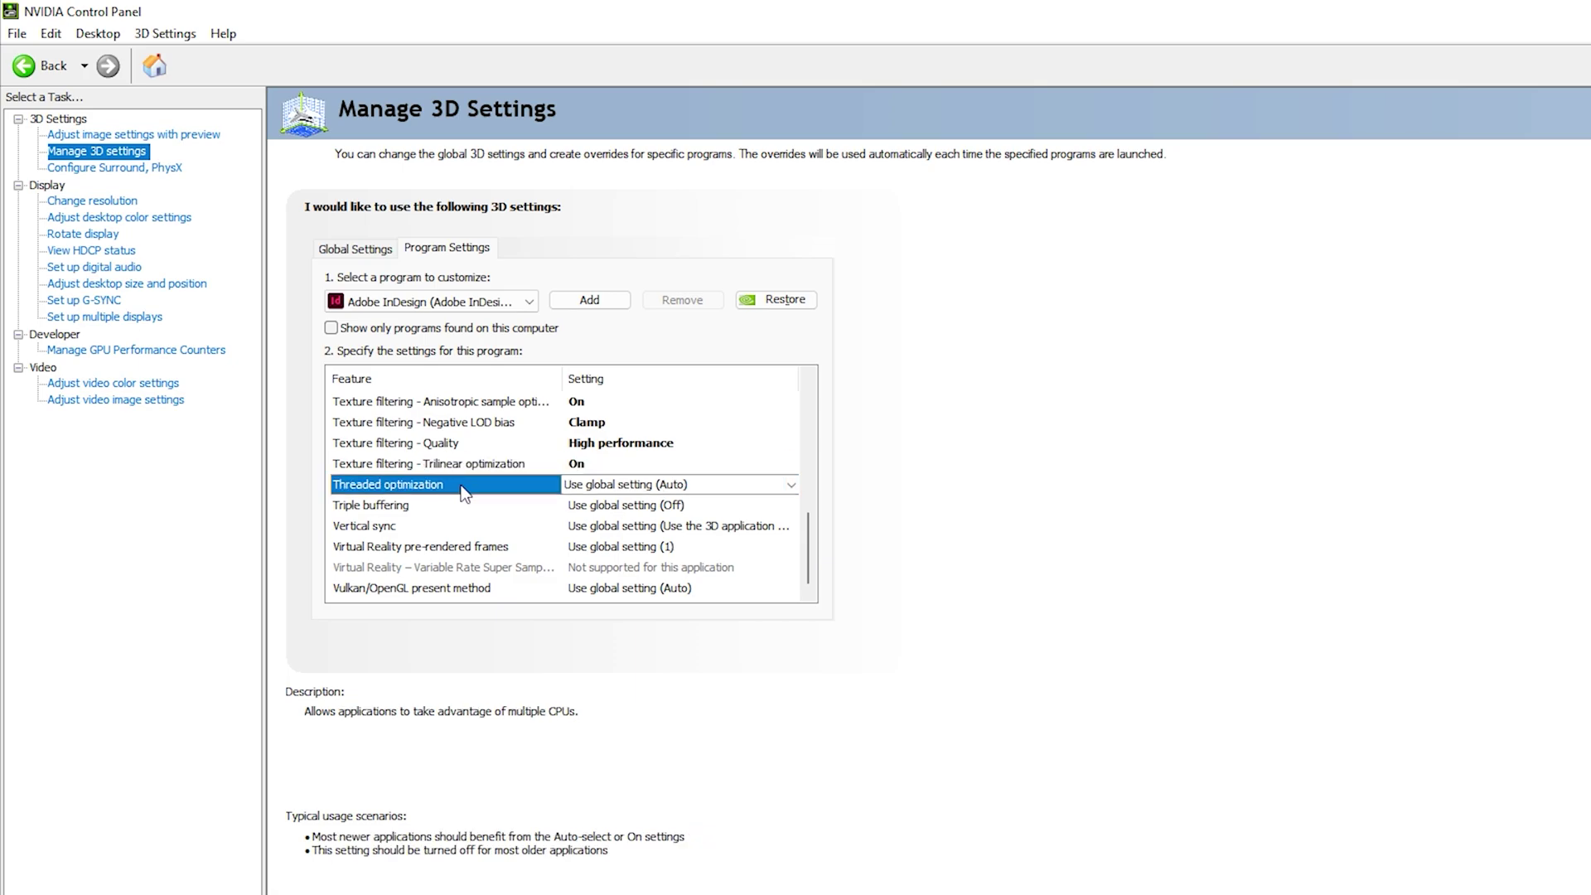
pyautogui.click(605, 487)
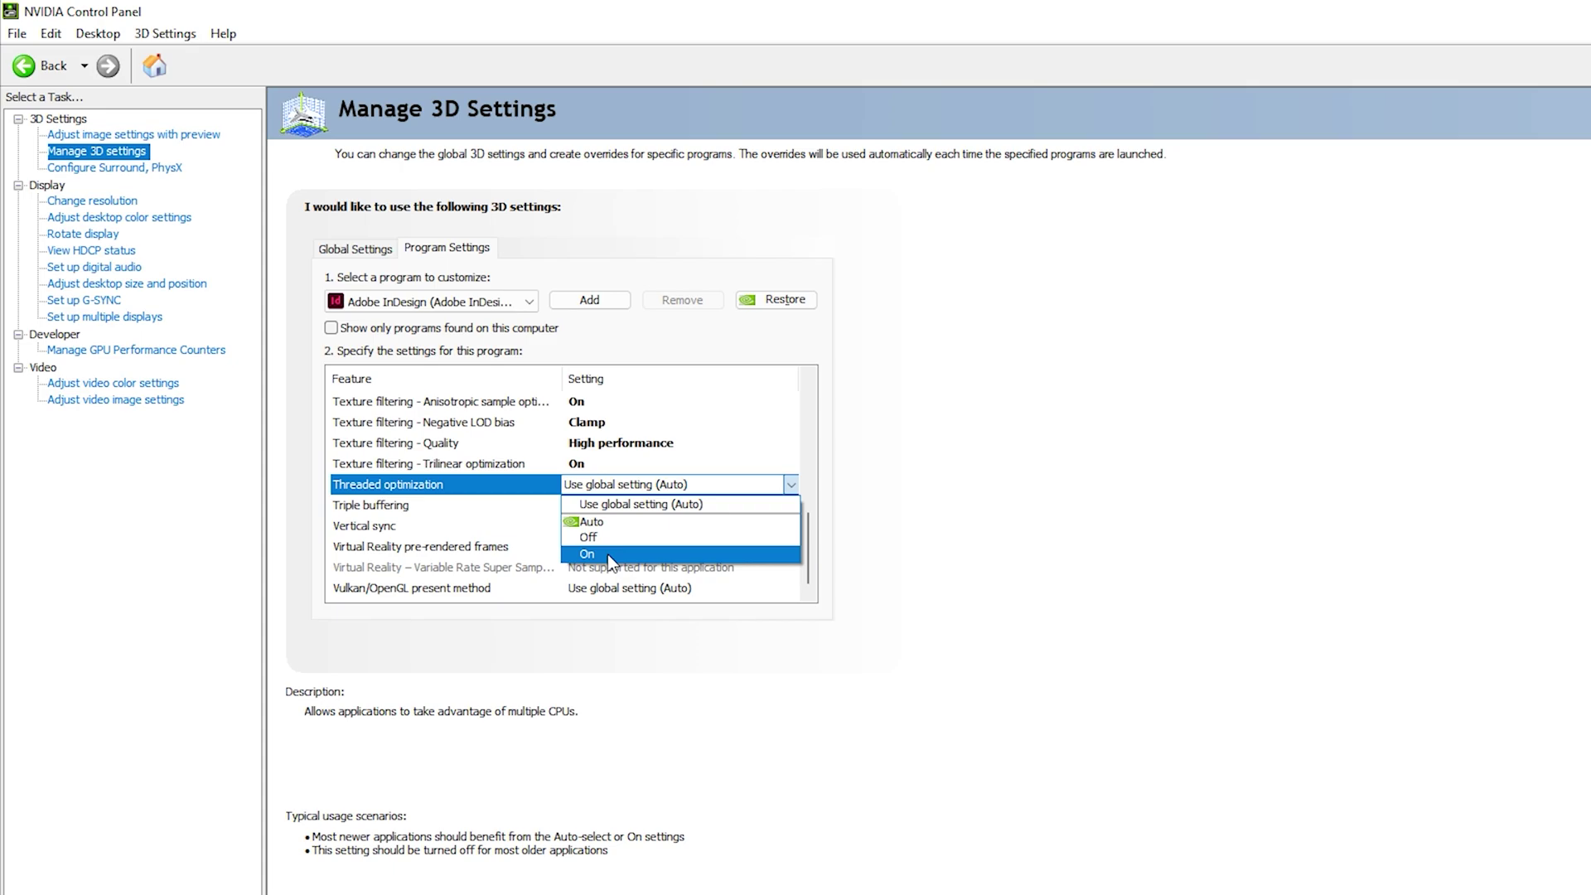
pyautogui.click(608, 554)
pyautogui.click(620, 507)
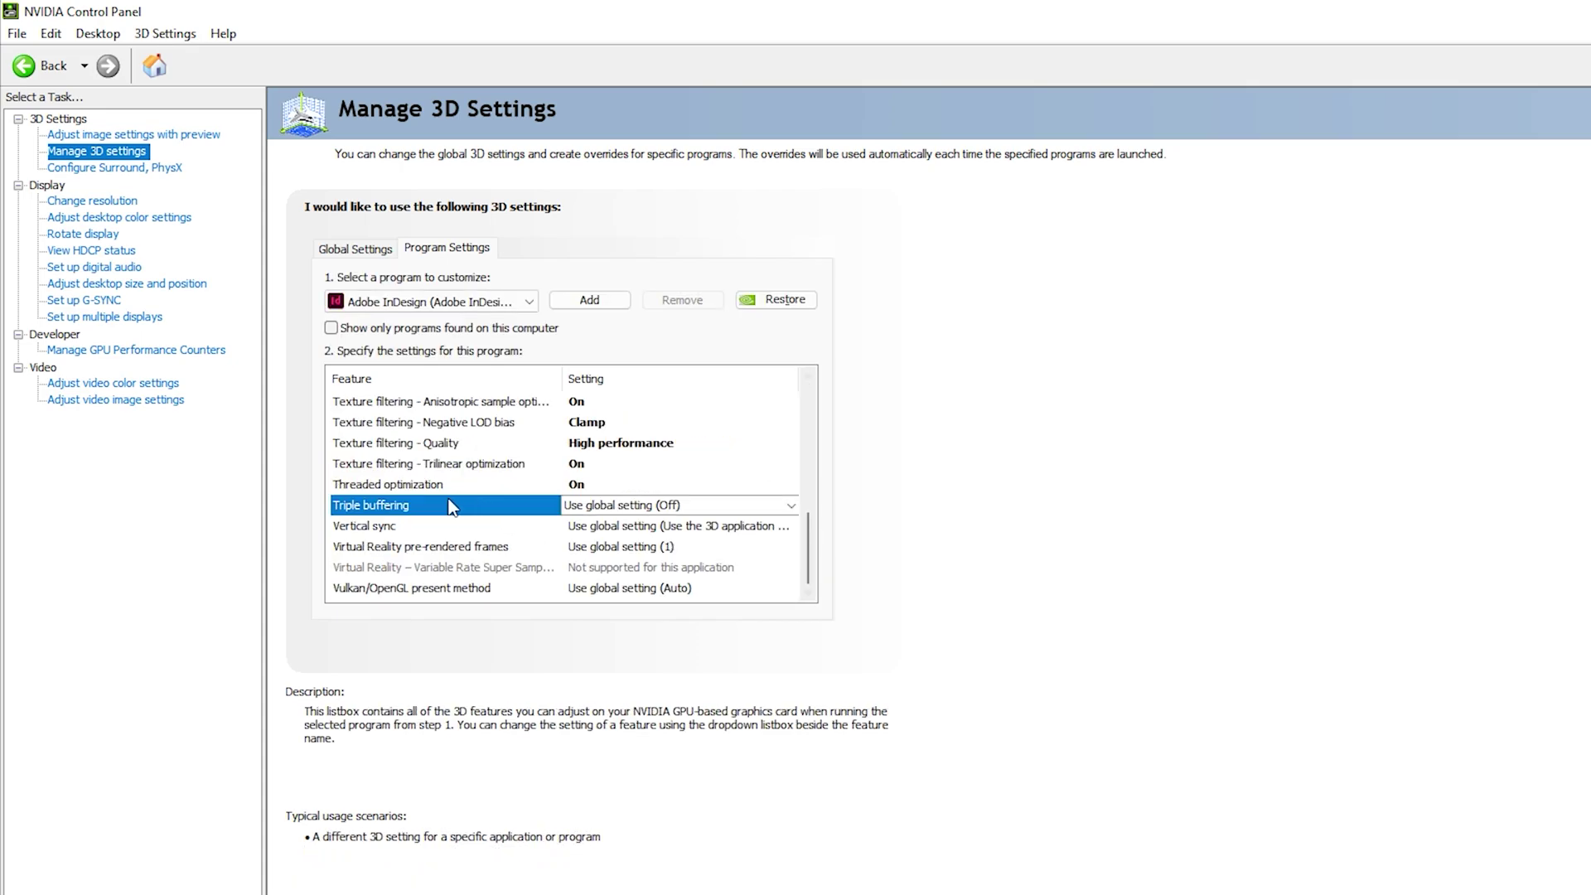
pyautogui.click(643, 511)
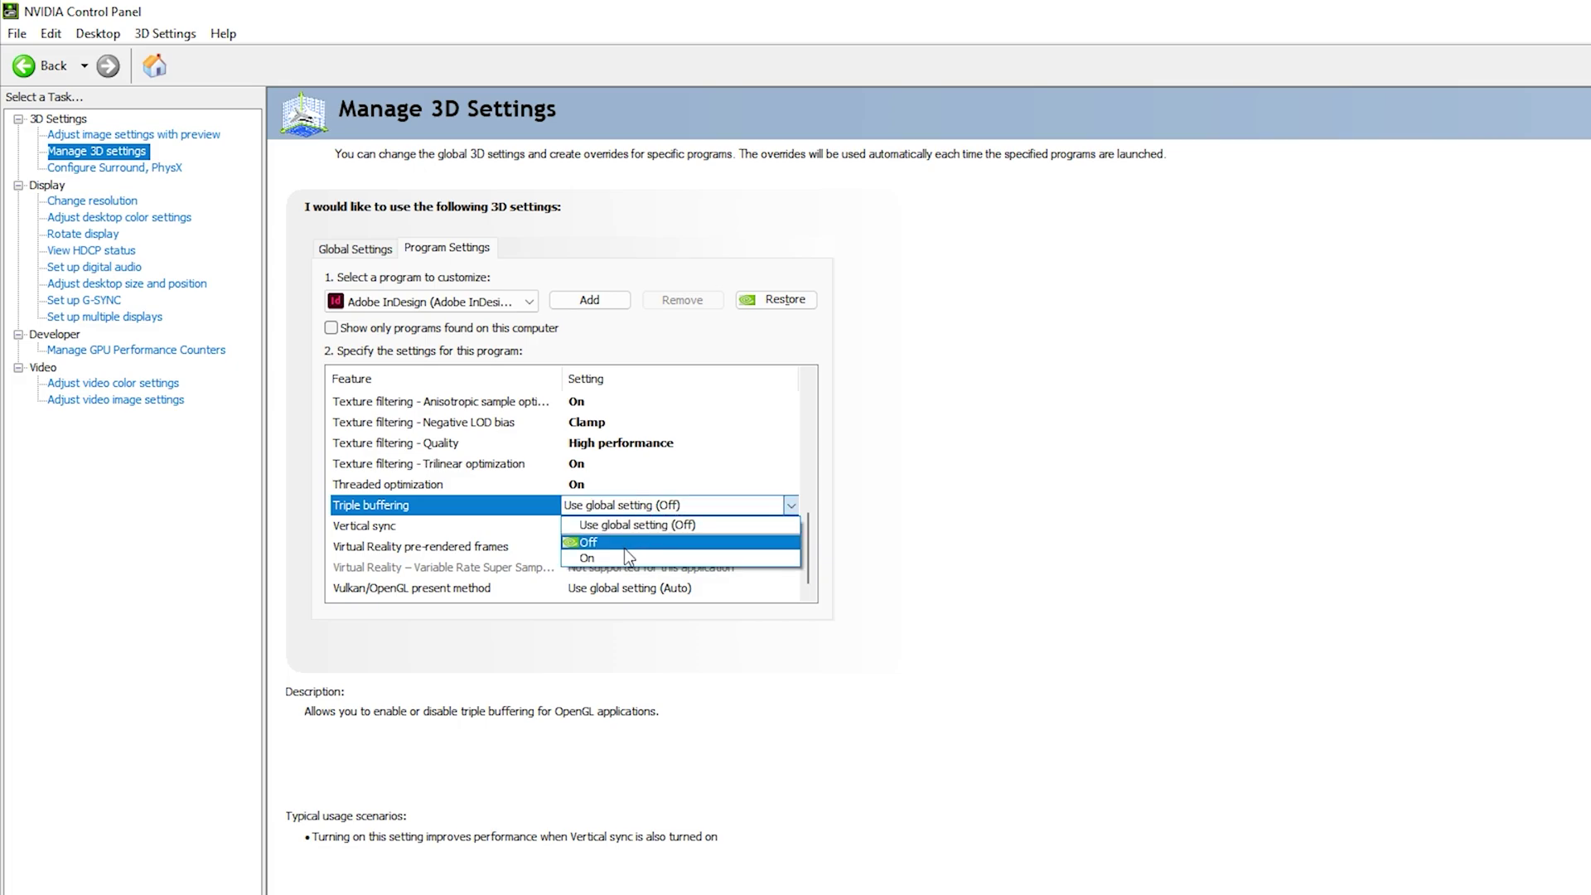
pyautogui.click(626, 551)
# Set Vulkan/OpenGL present method to Auto
pyautogui.click(386, 531)
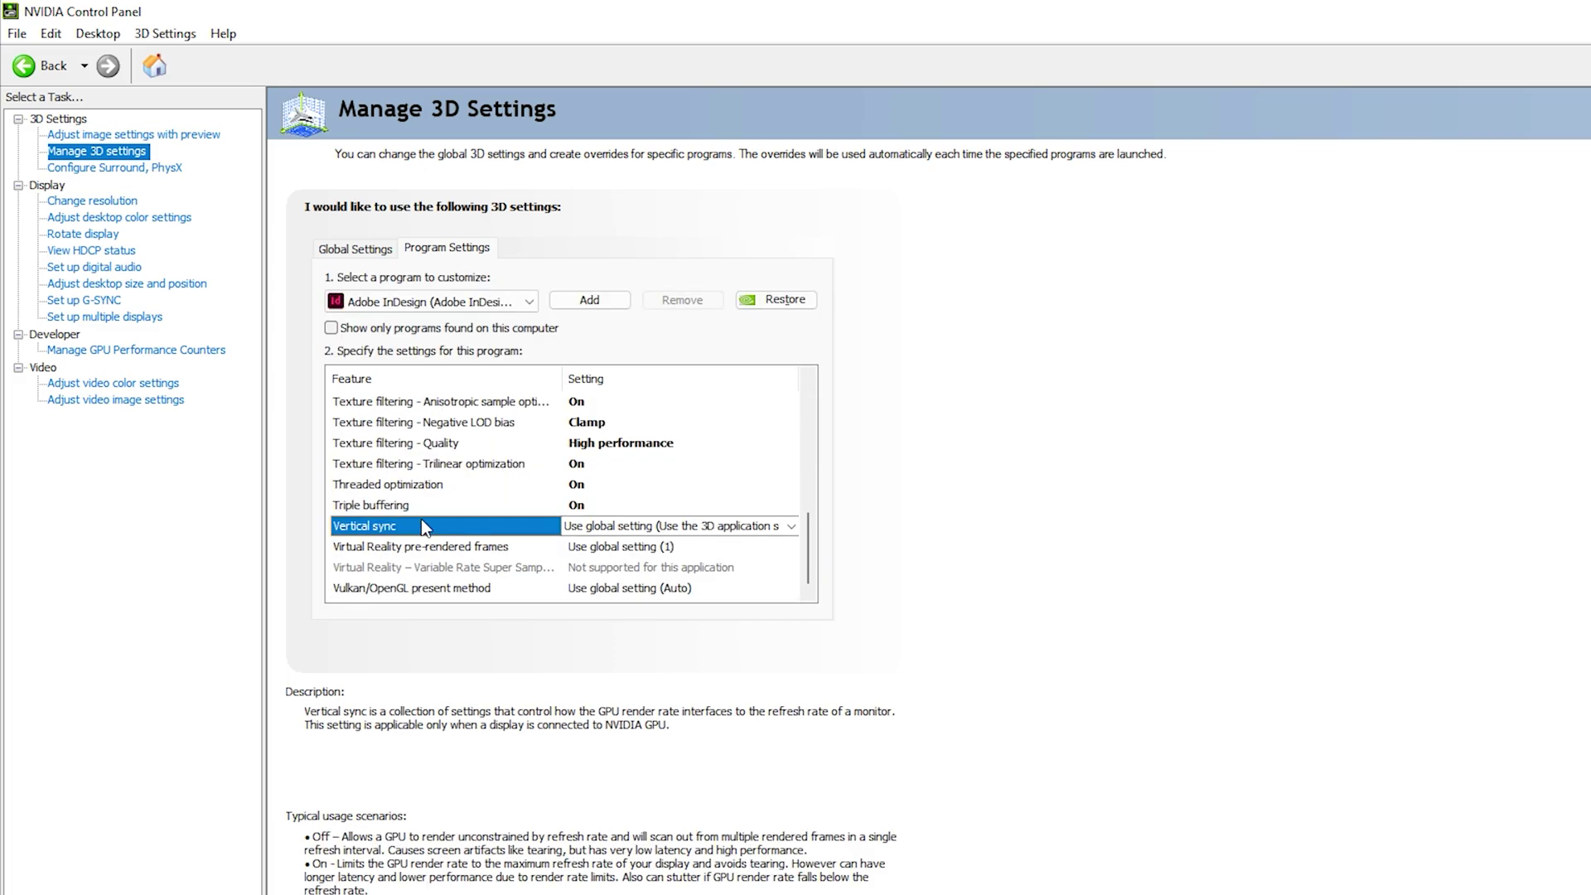
pyautogui.click(414, 548)
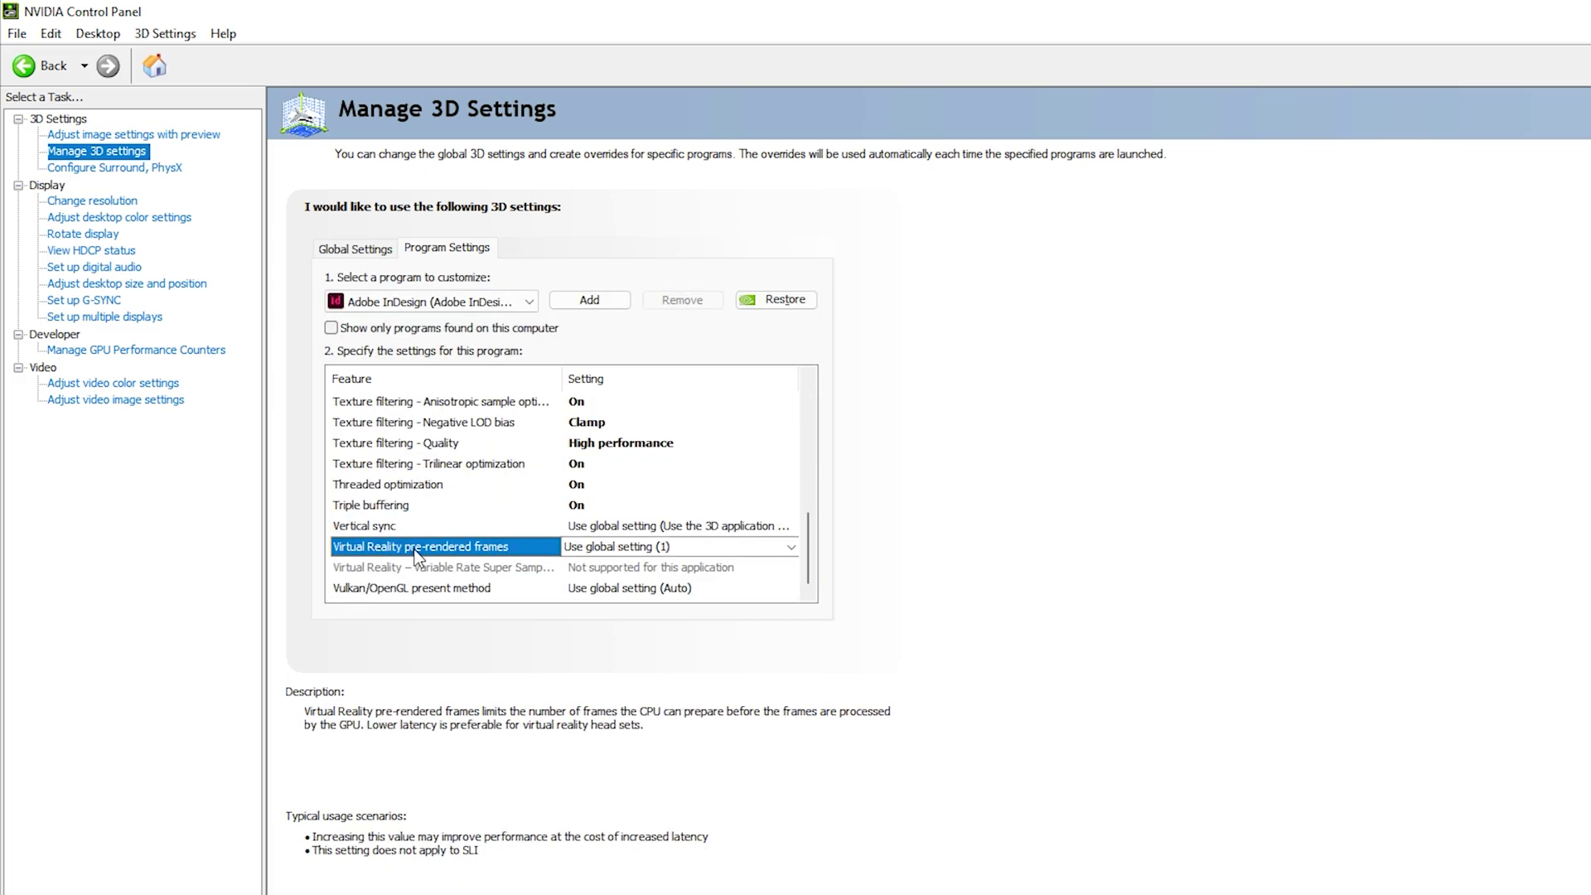
pyautogui.click(350, 589)
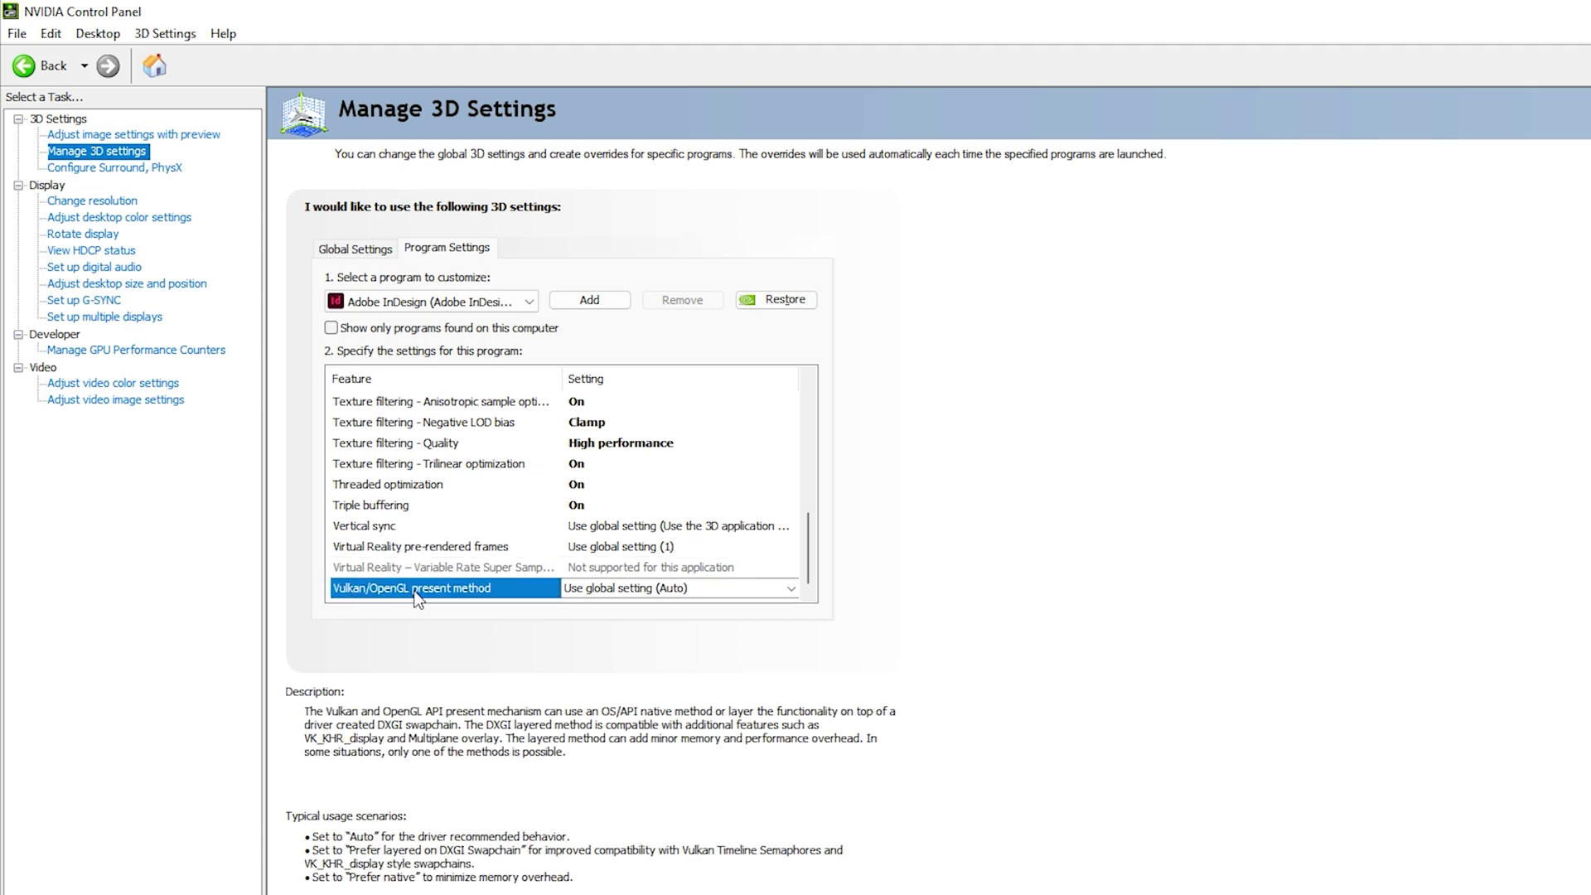
pyautogui.click(596, 588)
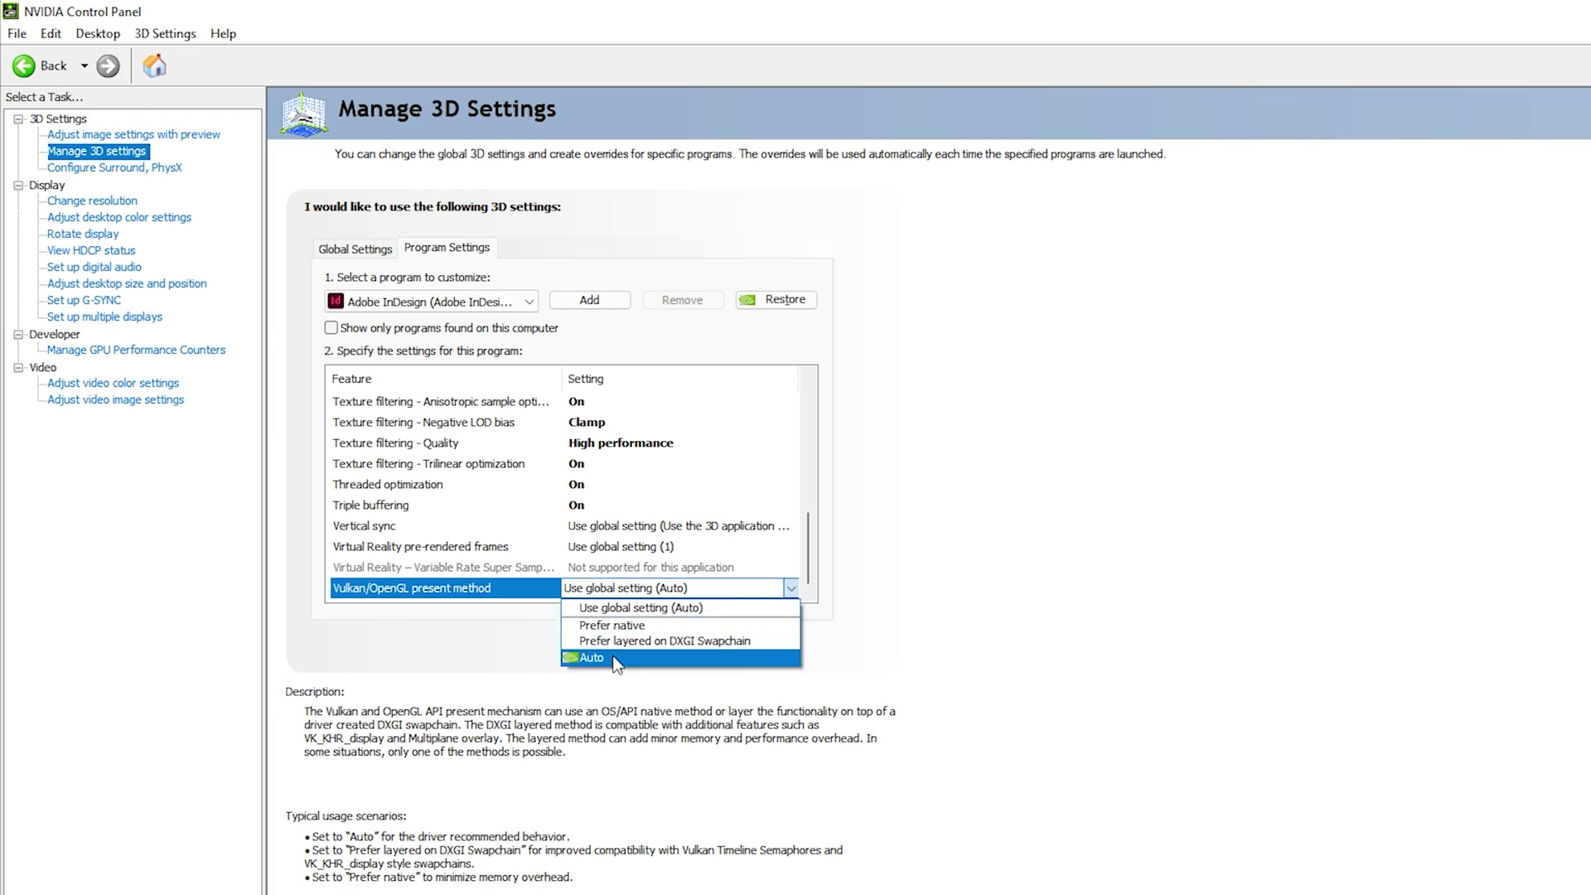
pyautogui.click(617, 659)
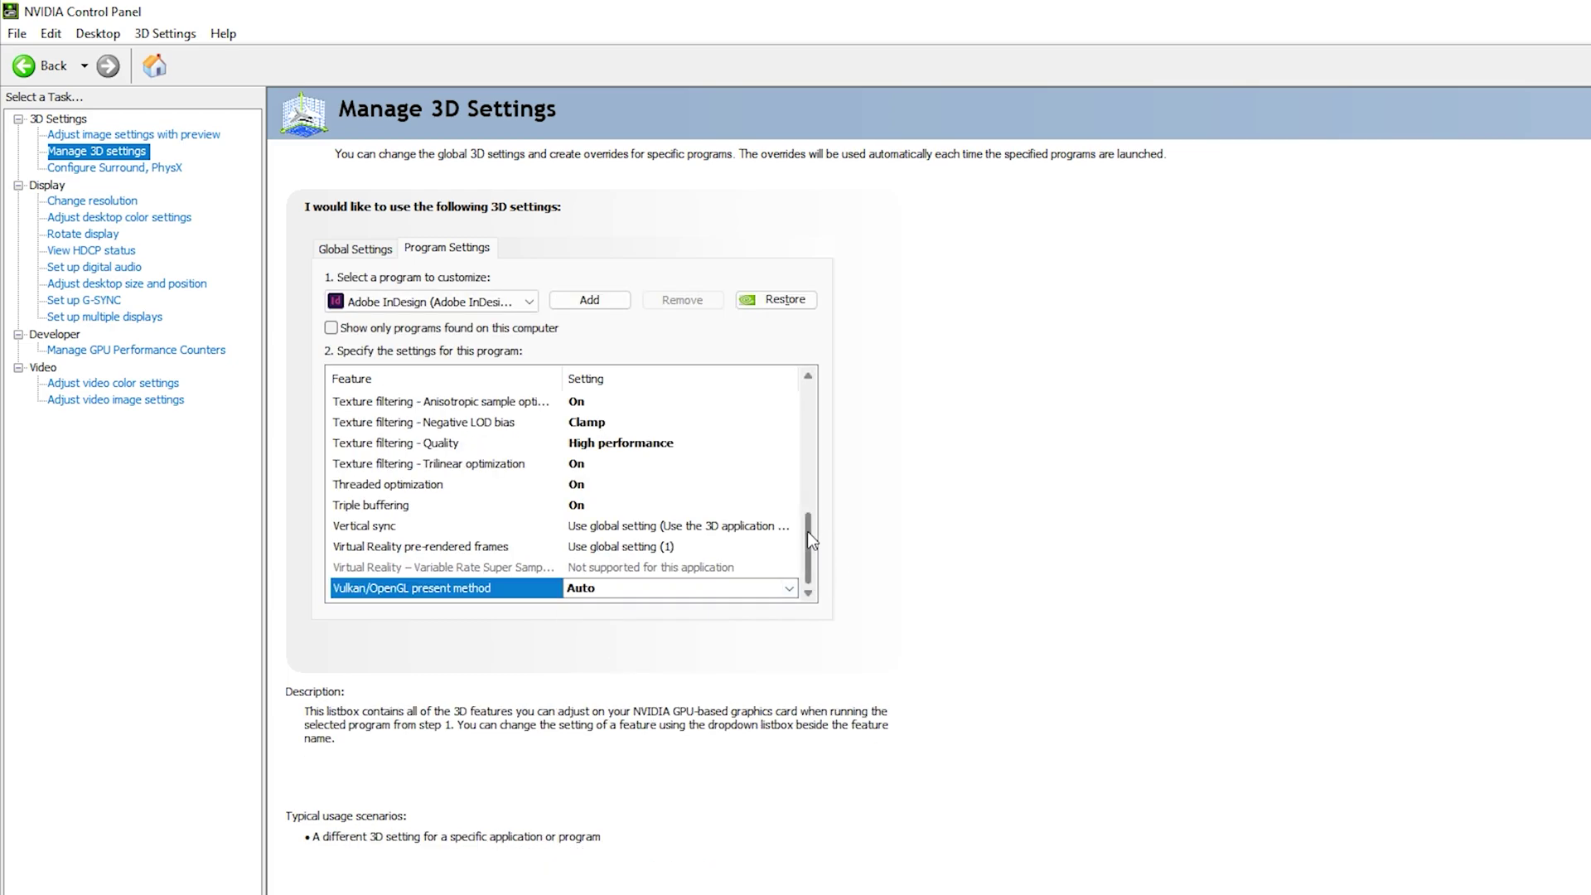
pyautogui.click(677, 588)
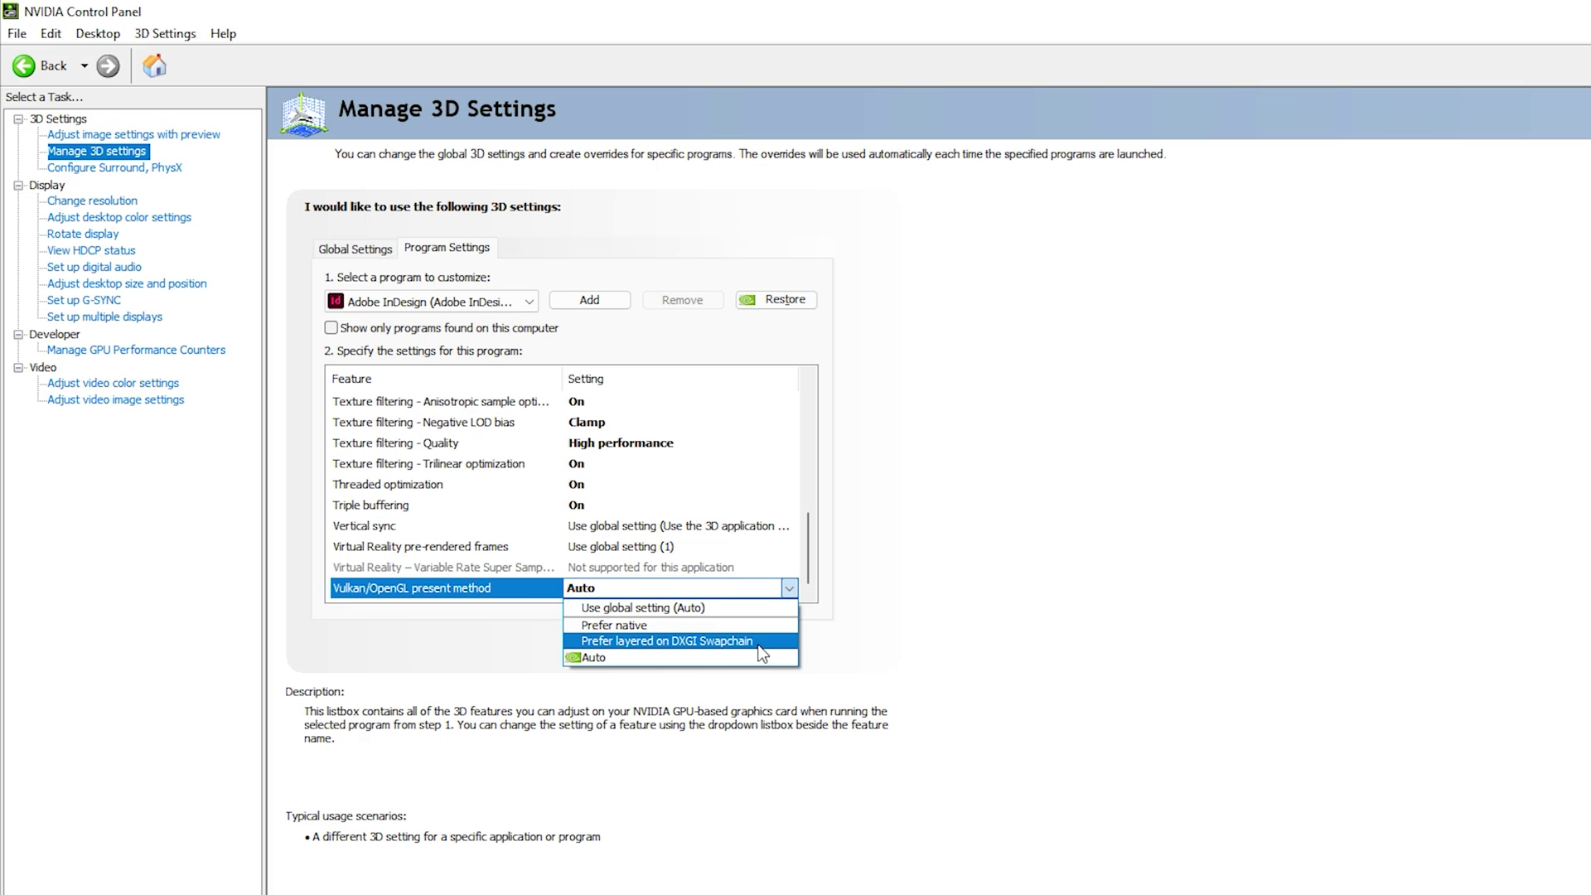
# Keep the present method at Auto and apply the custom InDesign 3D settings
pyautogui.click(686, 657)
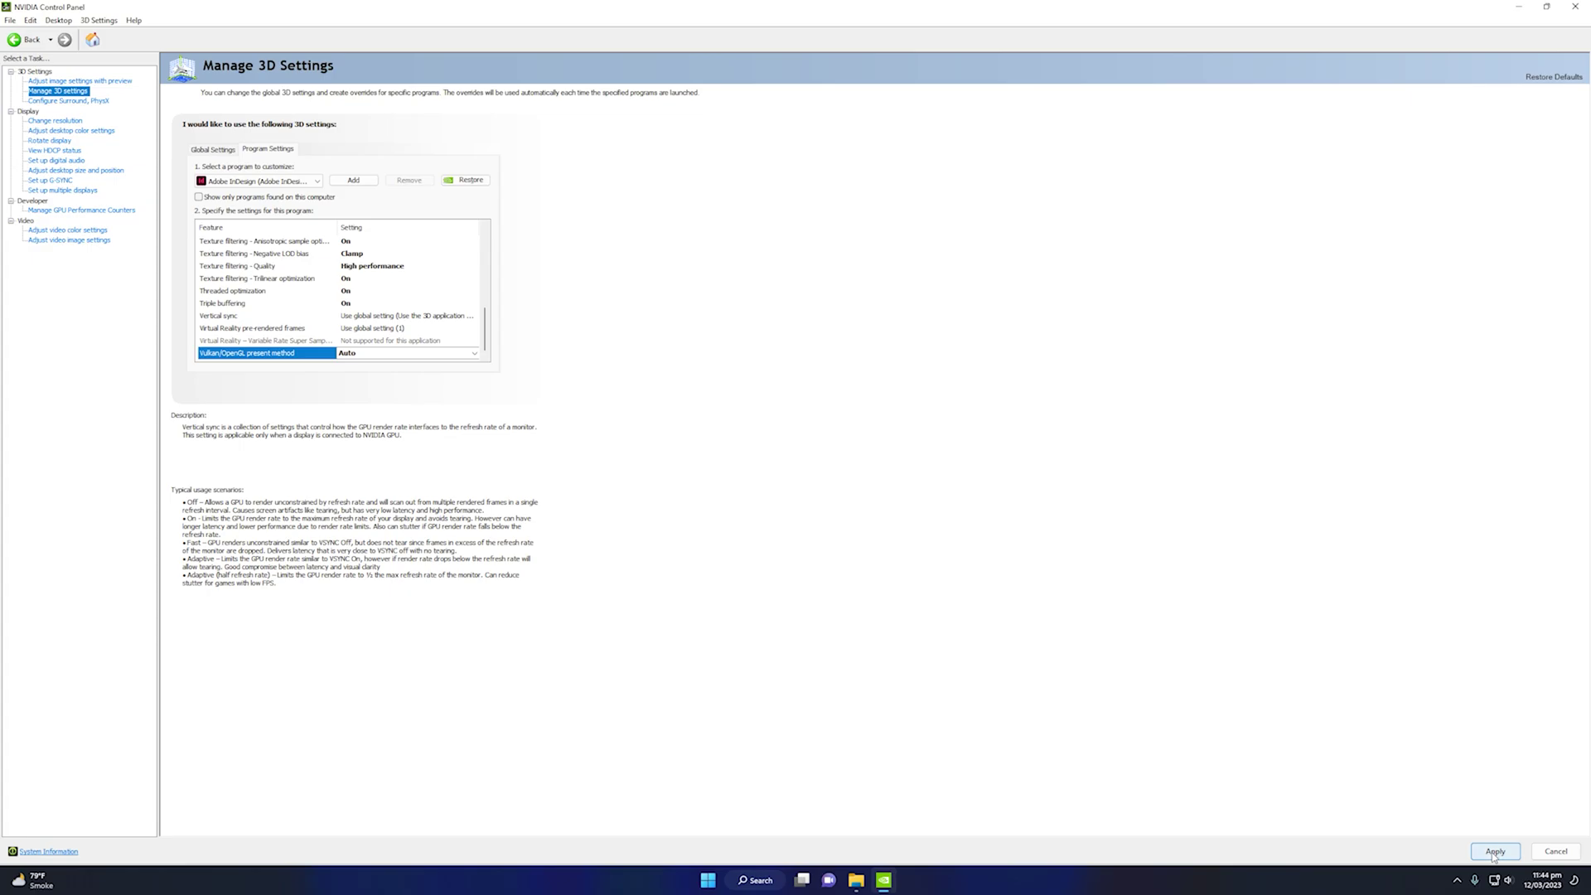
pyautogui.click(1494, 853)
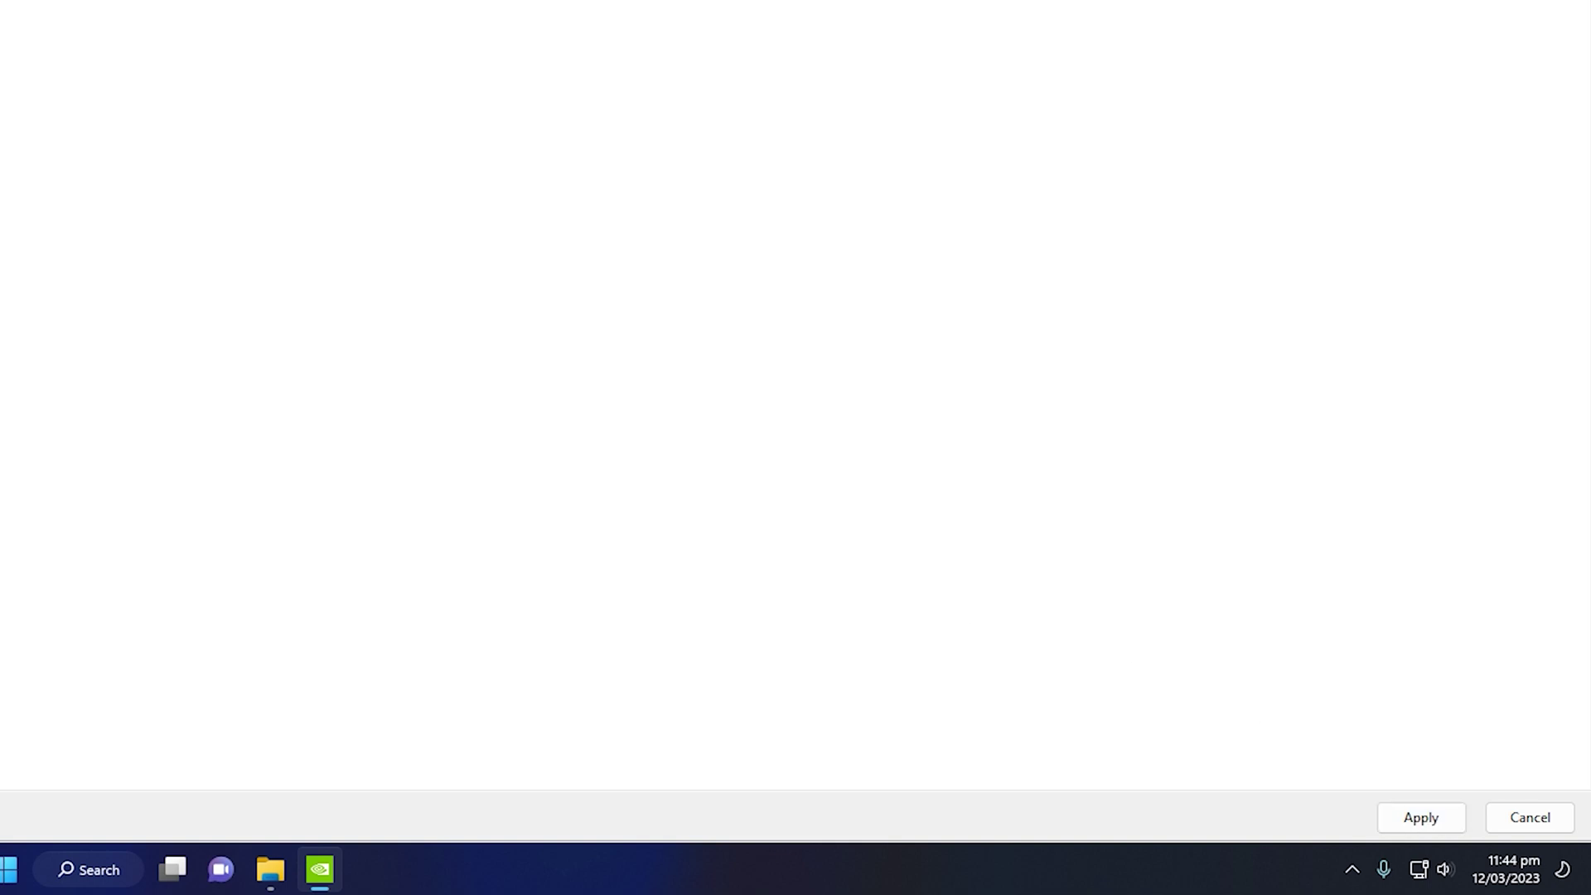